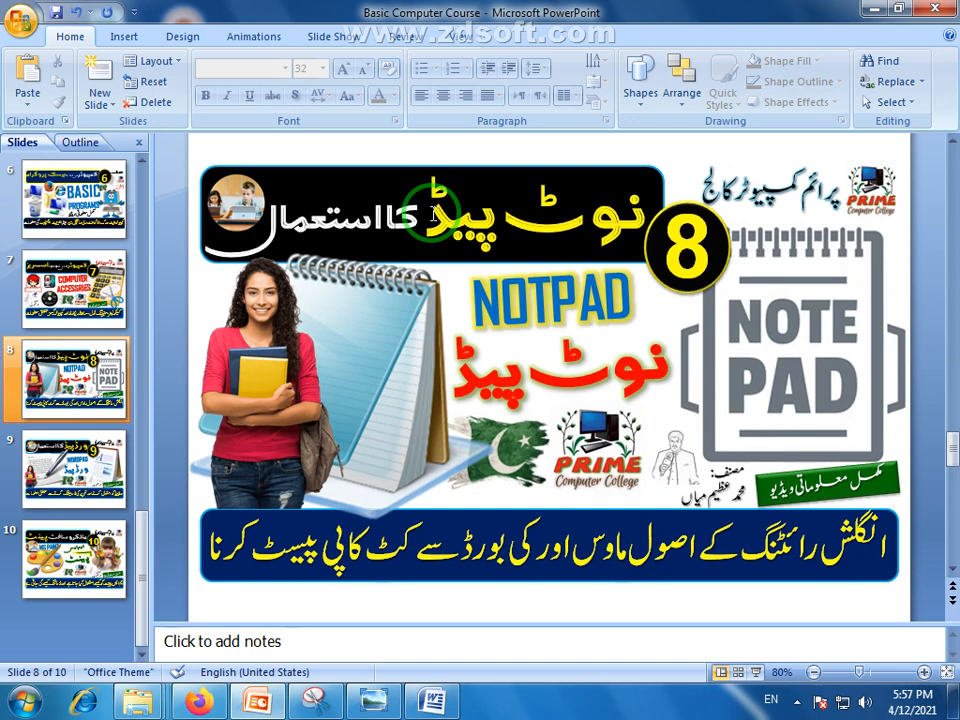
Show the desktop and open Notepad from the Windows accessories.
mouse_move(432, 213)
mouse_down()
mouse_move(335, 168)
mouse_move(430, 166)
mouse_move(480, 140)
mouse_up()
click(952, 700)
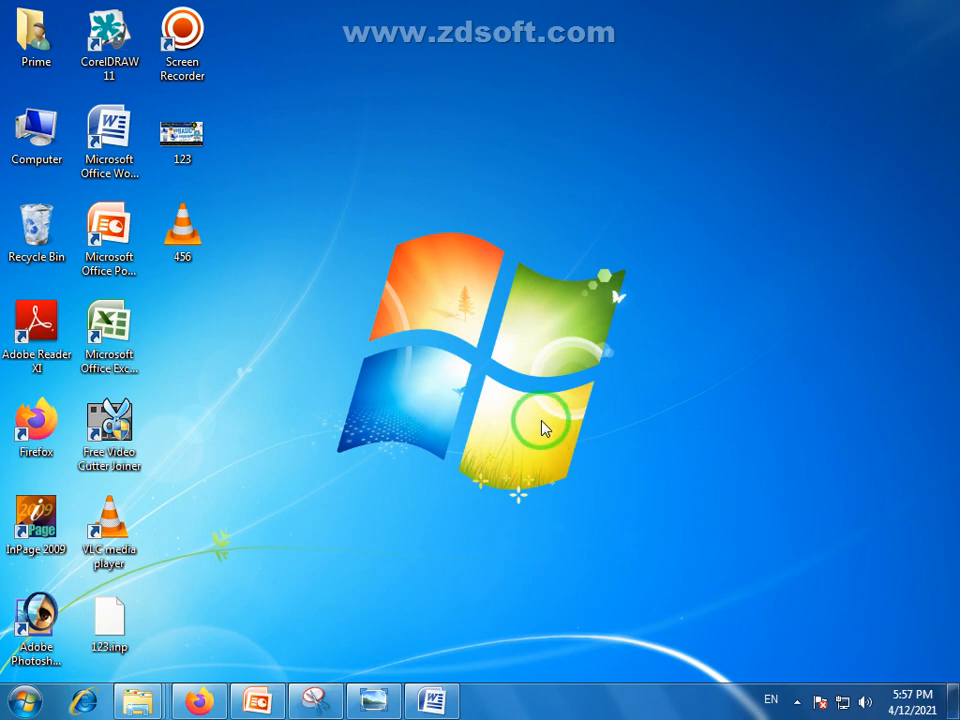
click(24, 702)
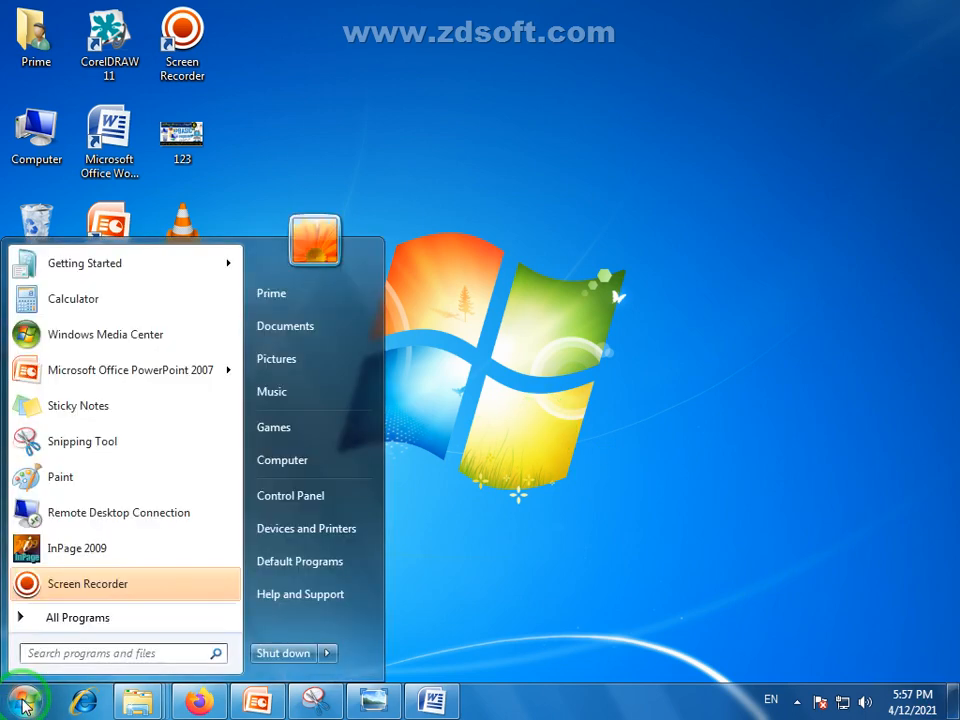
click(78, 620)
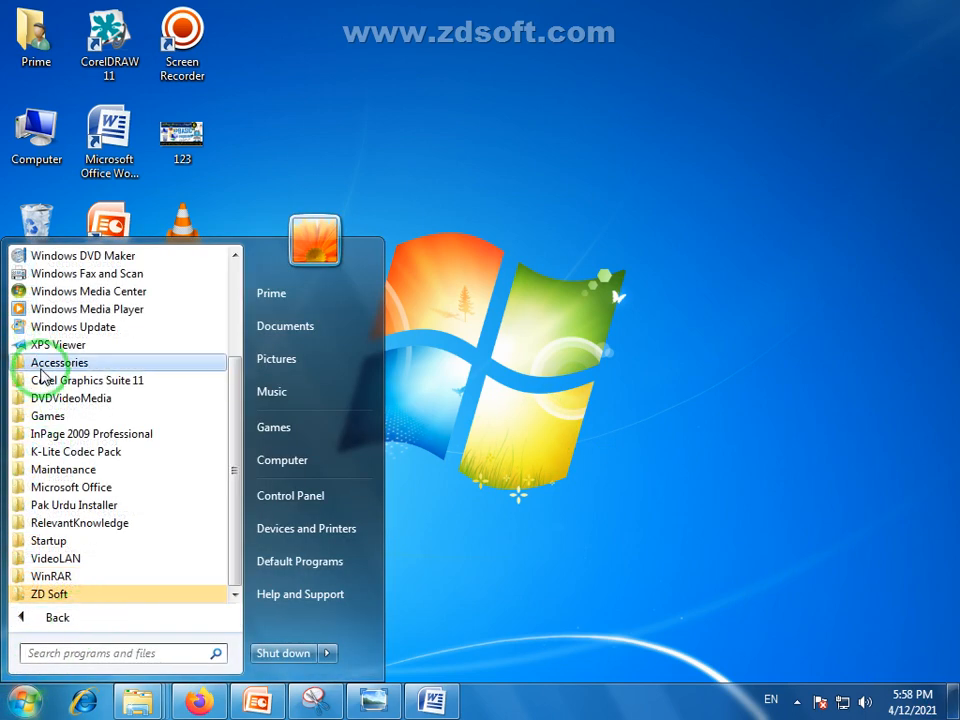
click(43, 364)
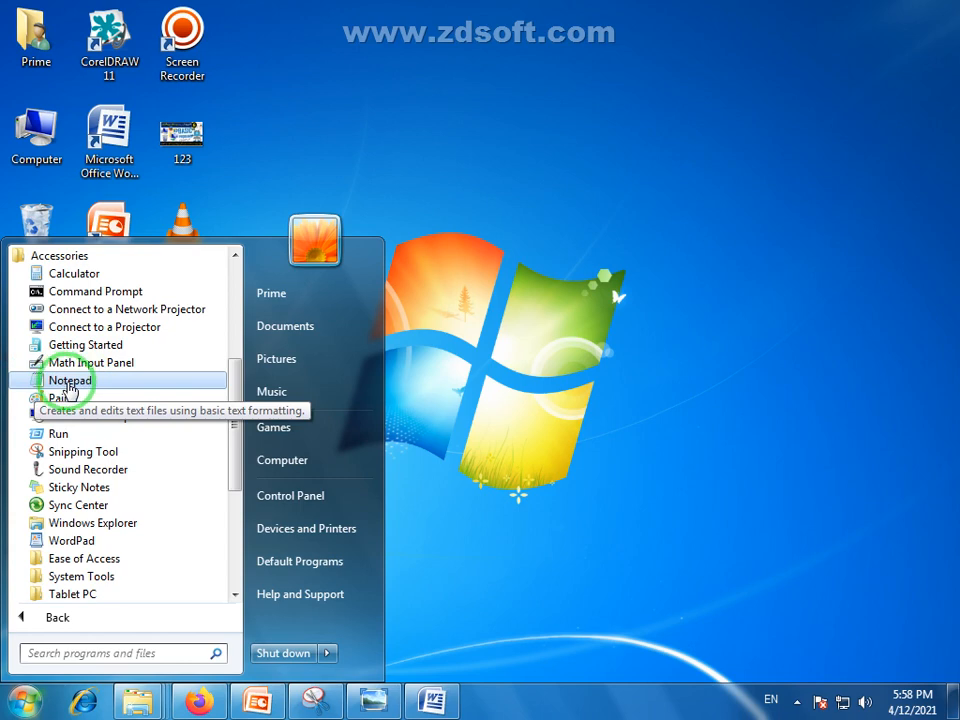
click(86, 388)
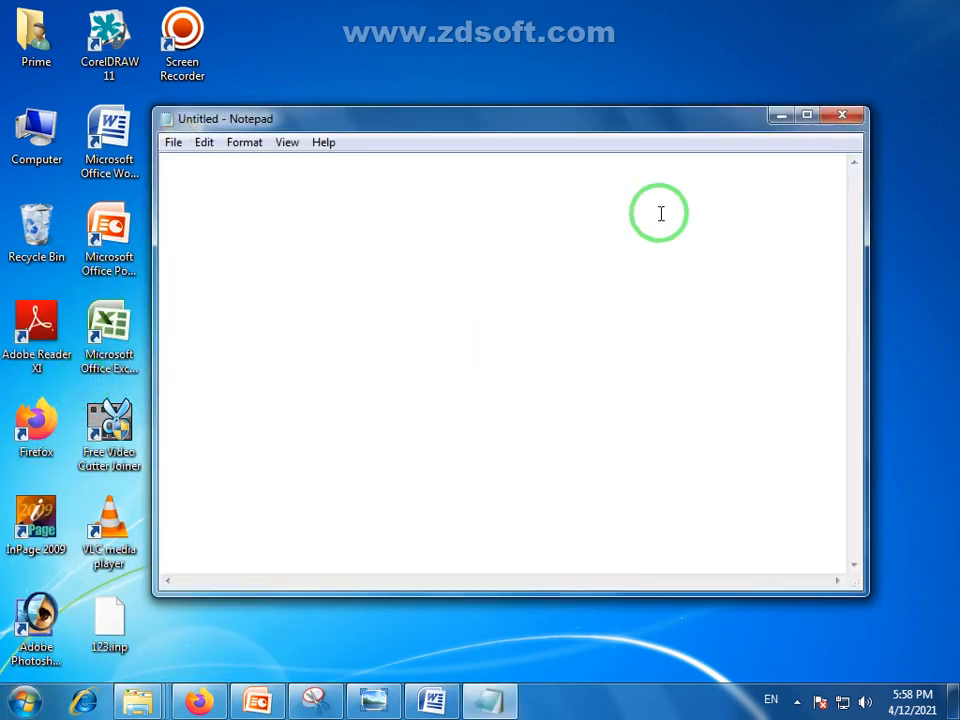
Maximize the Notepad window, restore it to its smaller size, and shift it slightly upward on the desktop.
mouse_move(583, 120)
mouse_down()
mouse_move(583, 150)
mouse_move(584, 118)
mouse_up()
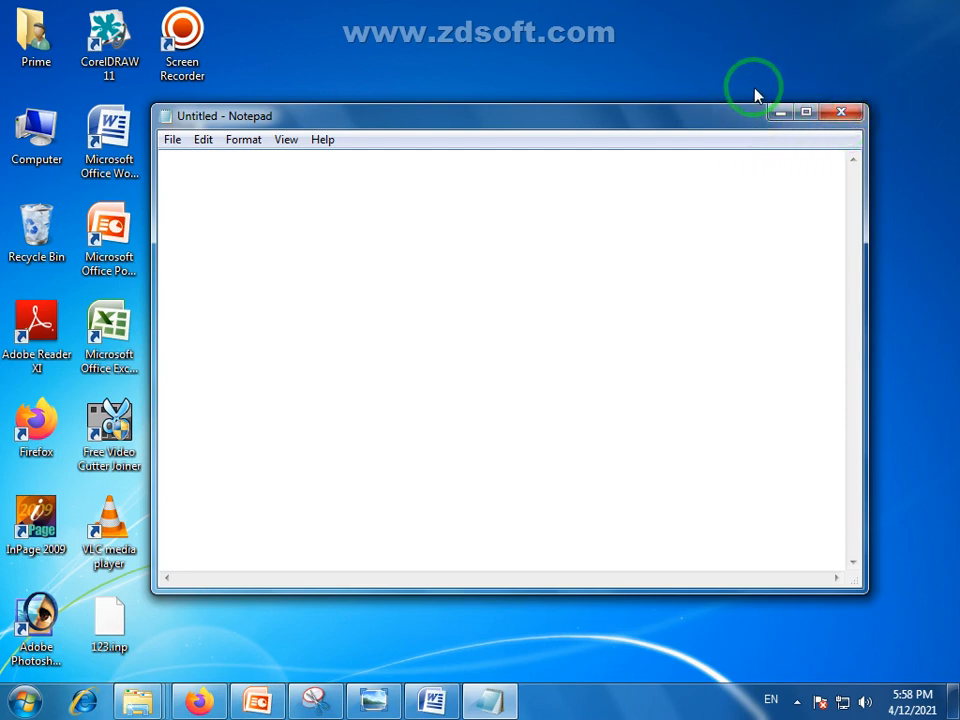
click(806, 113)
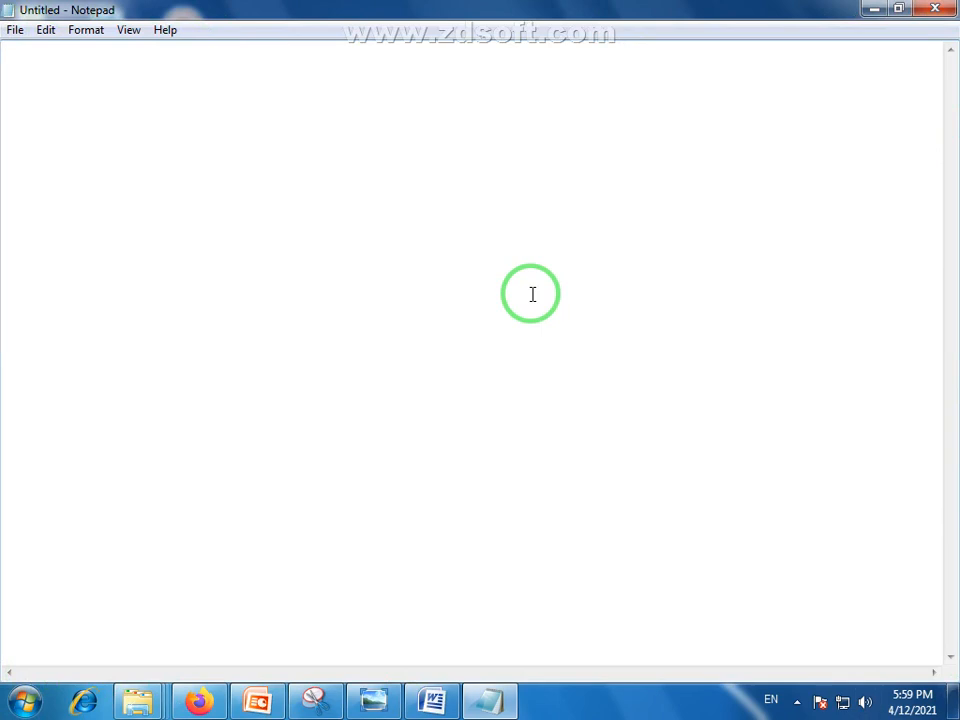
click(900, 12)
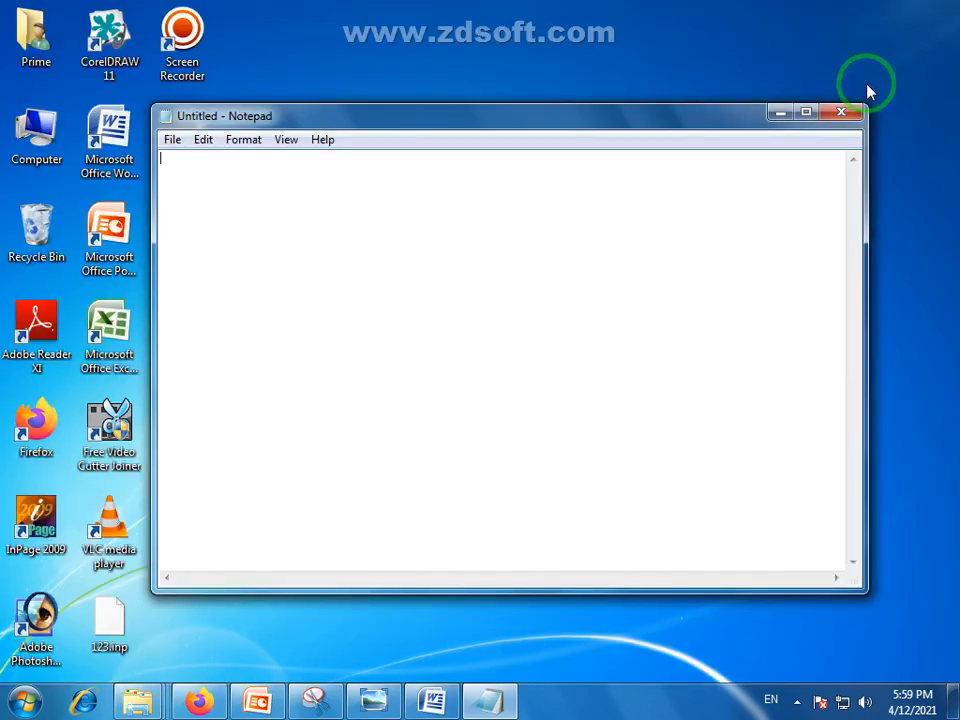
mouse_move(703, 125)
mouse_down()
mouse_move(664, 99)
mouse_move(737, 133)
mouse_move(701, 113)
mouse_up()
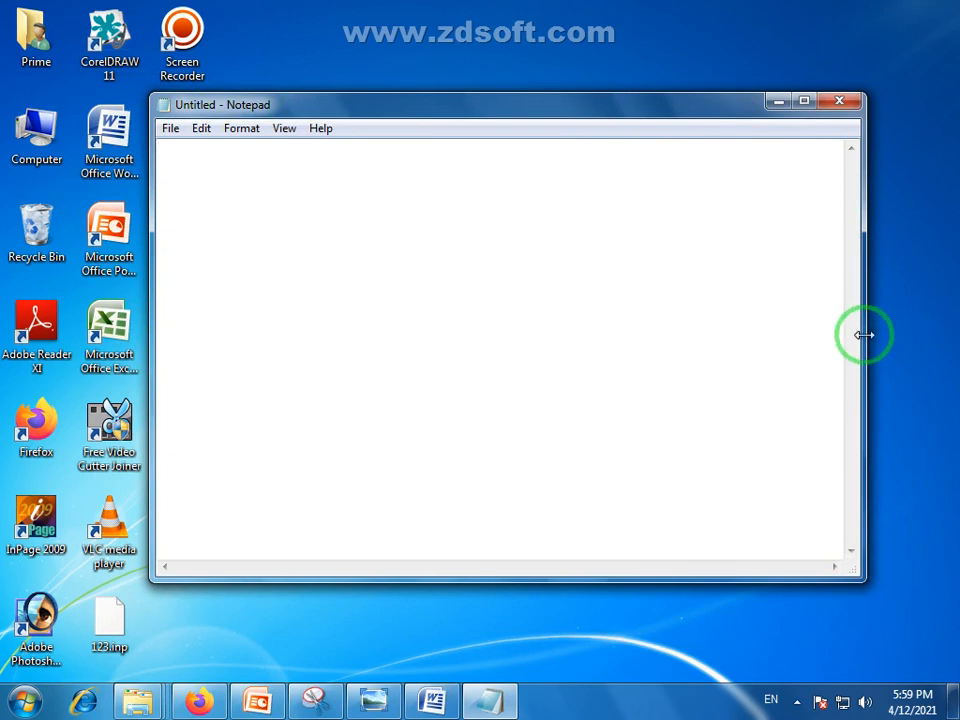
Shrink the Notepad window from its sides and bottom edge, enlarge it again from its corner, and move it slightly up and left.
drag(864, 335, 499, 369)
drag(154, 345, 299, 345)
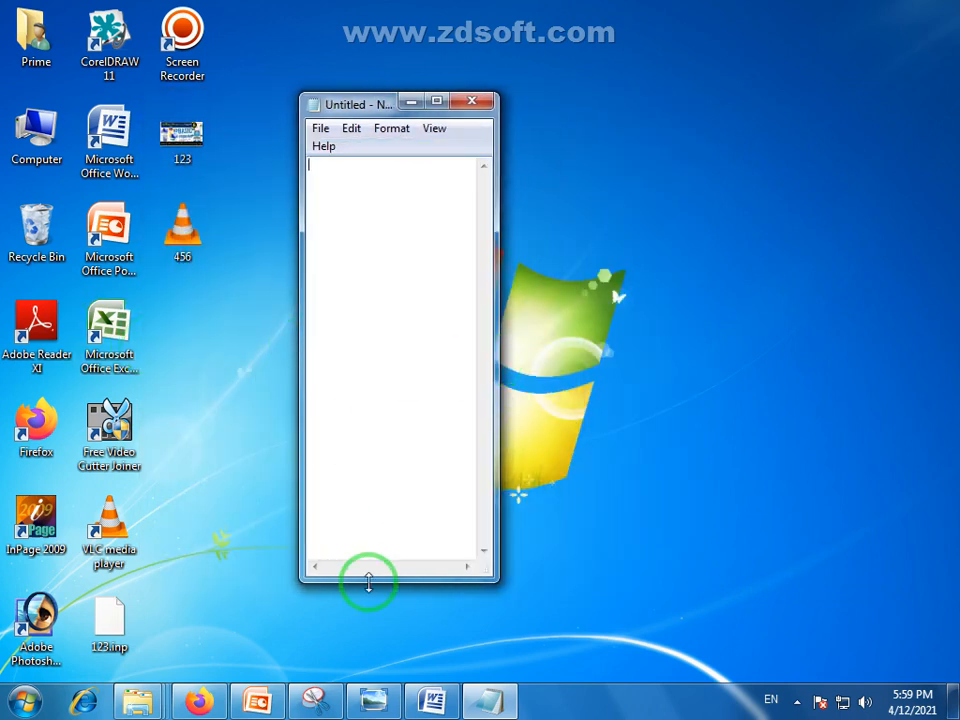
drag(401, 577, 411, 313)
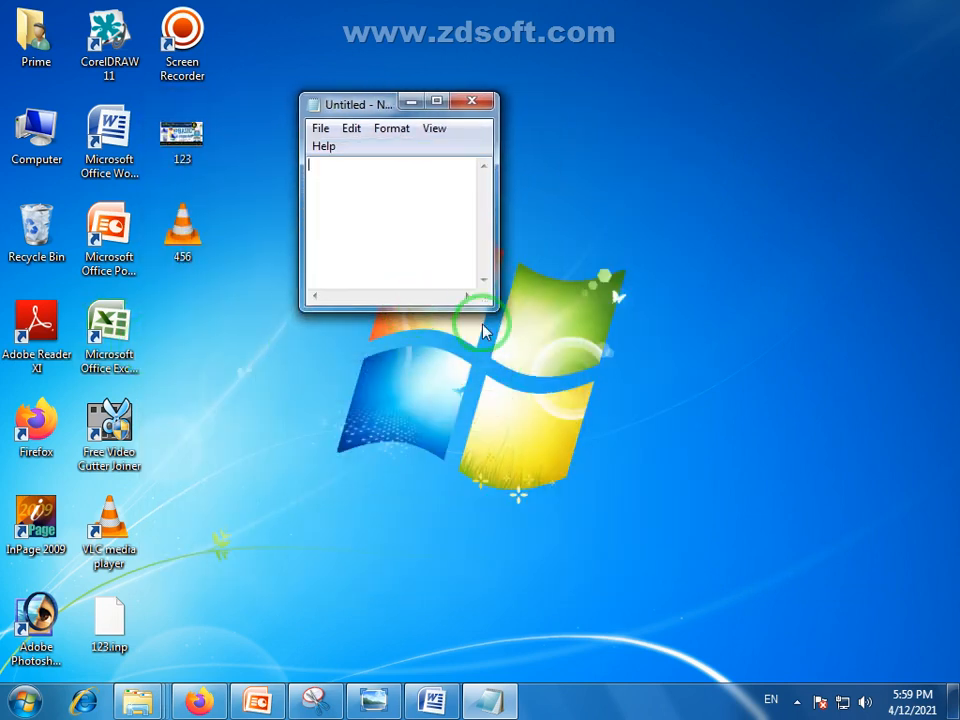
drag(493, 311, 796, 552)
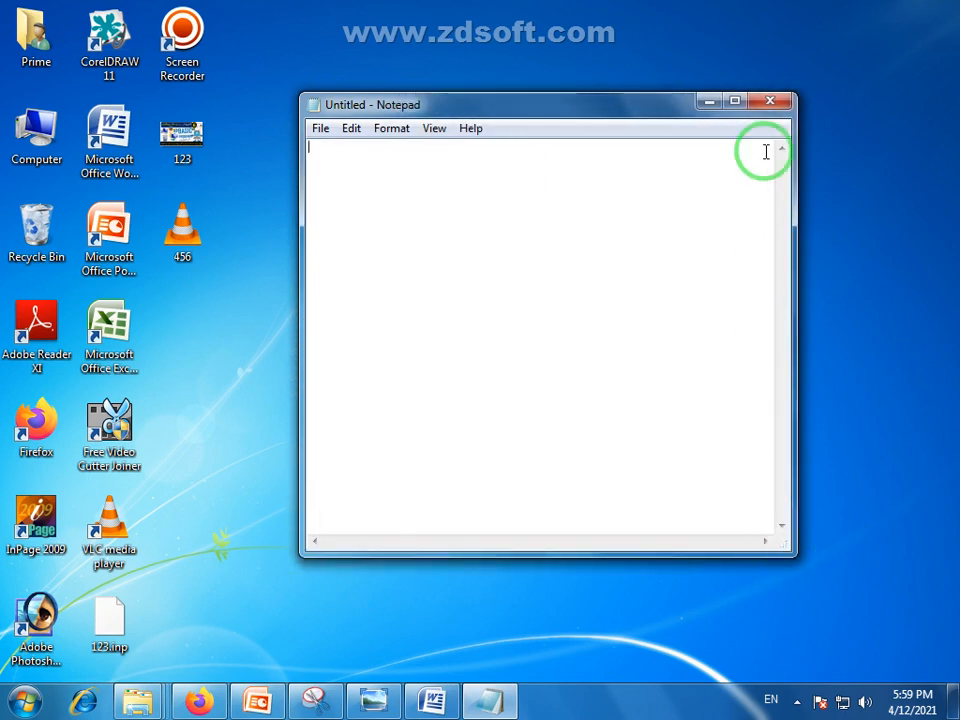
drag(558, 106, 517, 94)
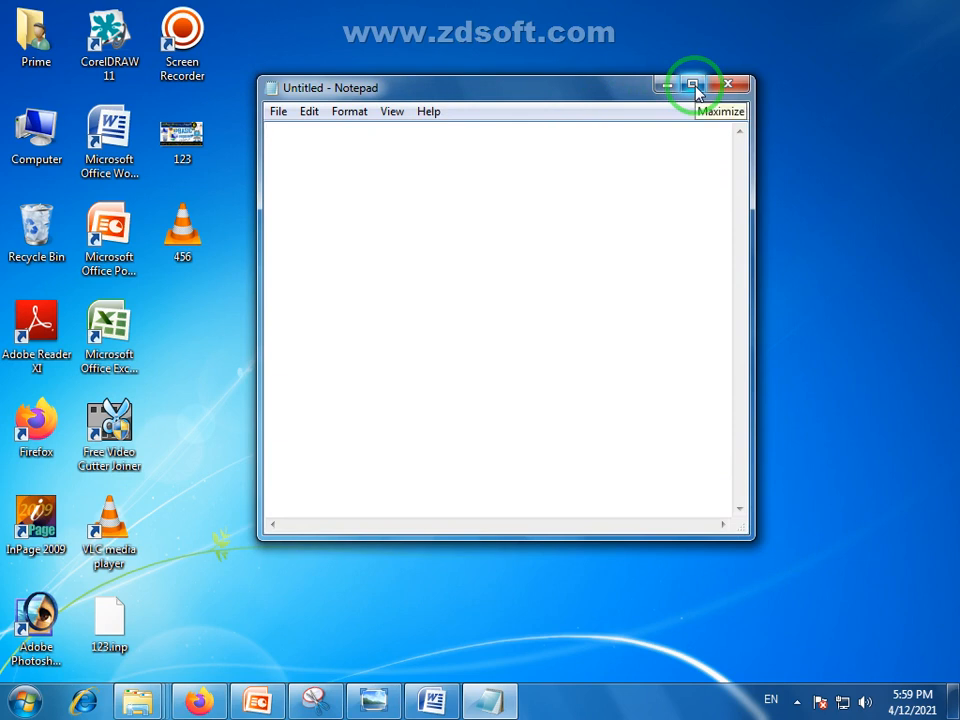
Maximize the Notepad window, minimize it, and bring it back to full screen.
double_click(553, 90)
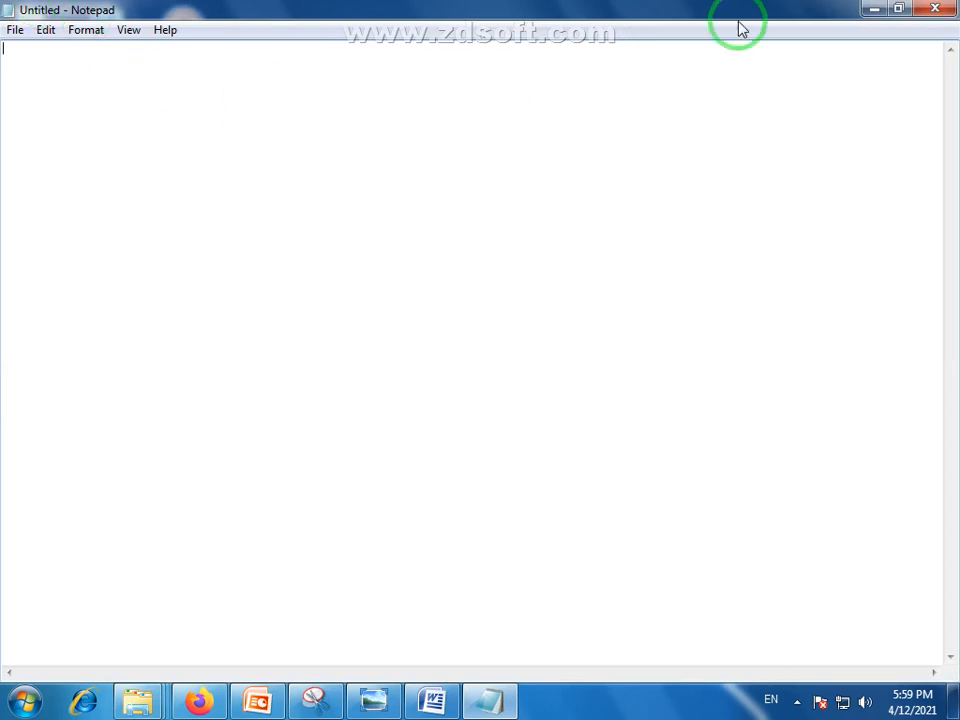
click(877, 12)
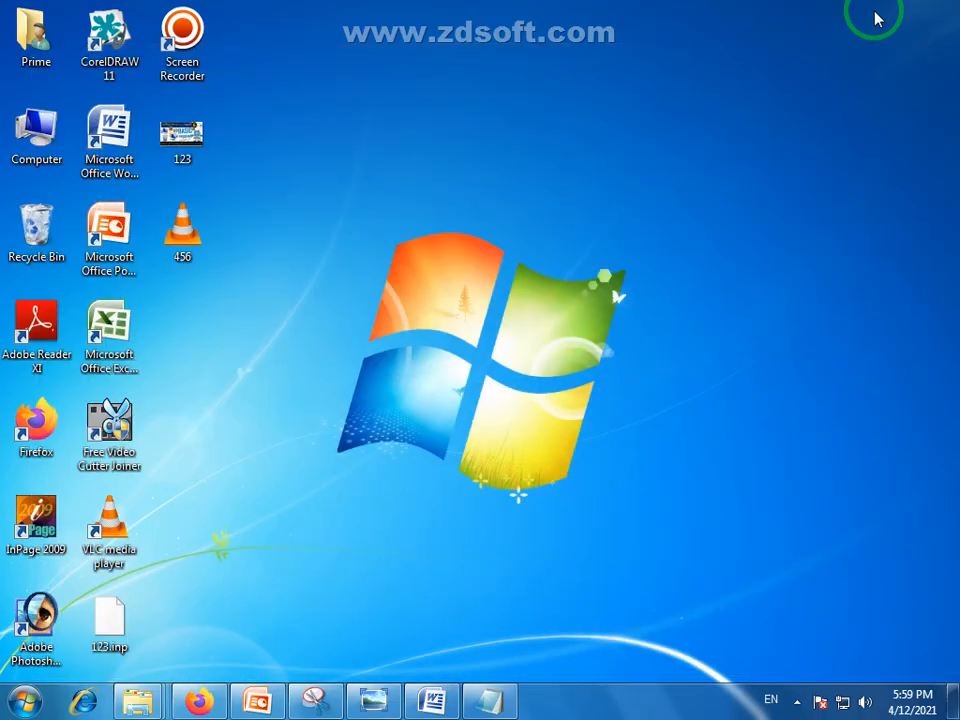
mouse_move(488, 703)
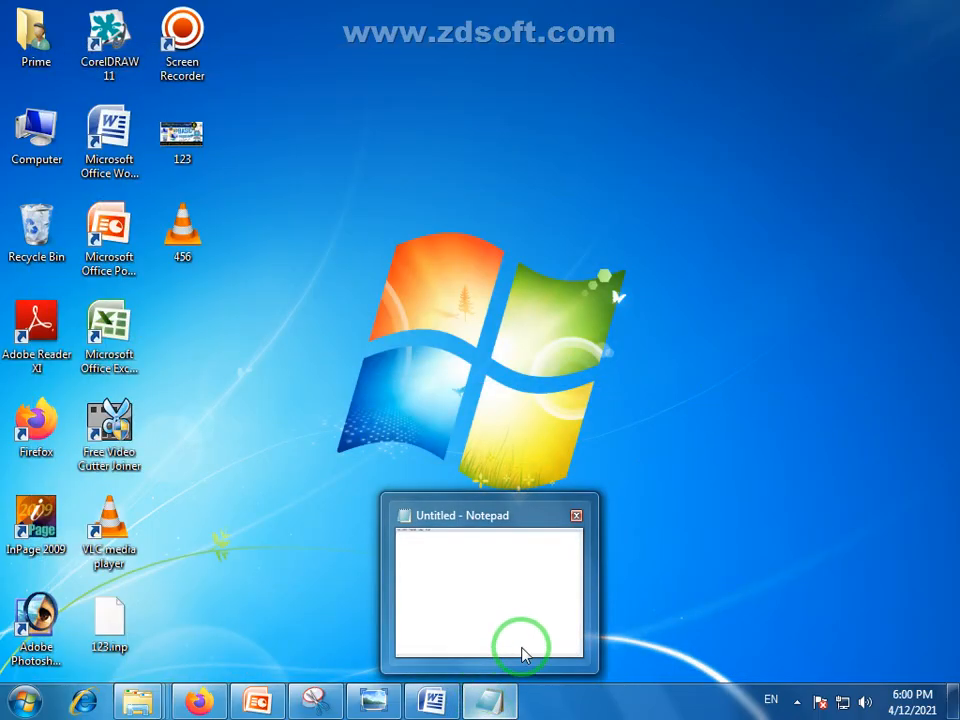
click(484, 702)
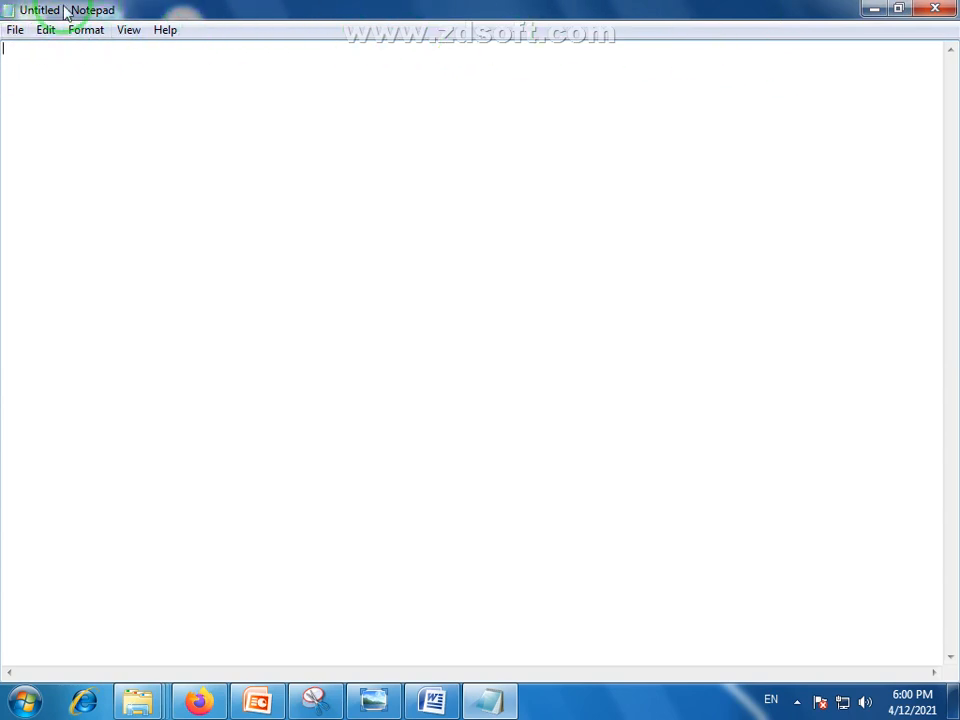
click(15, 31)
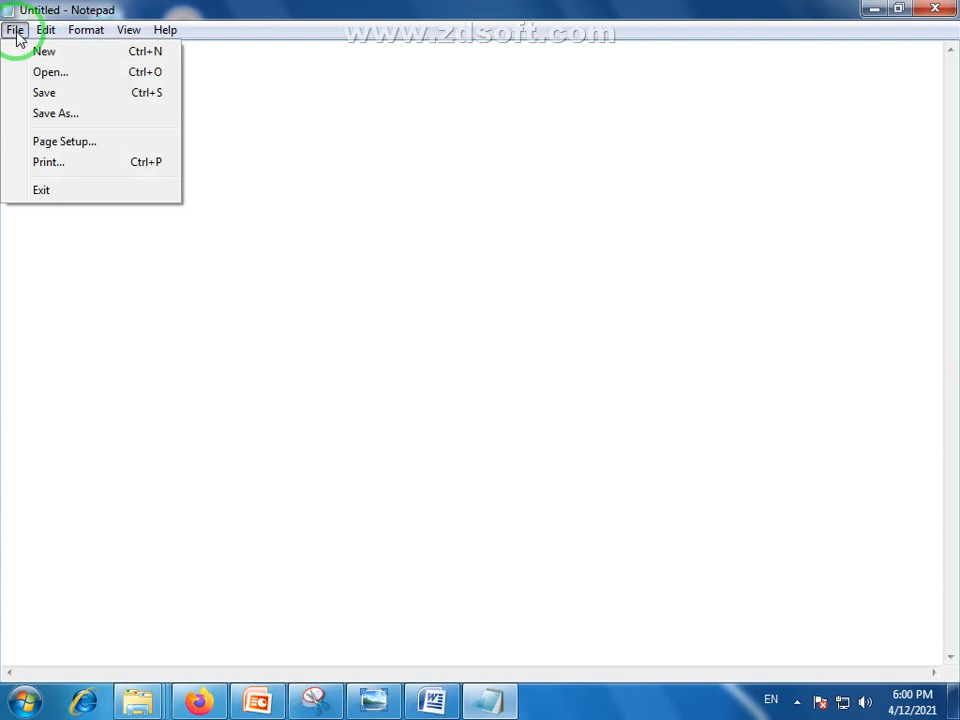
click(14, 33)
click(14, 33)
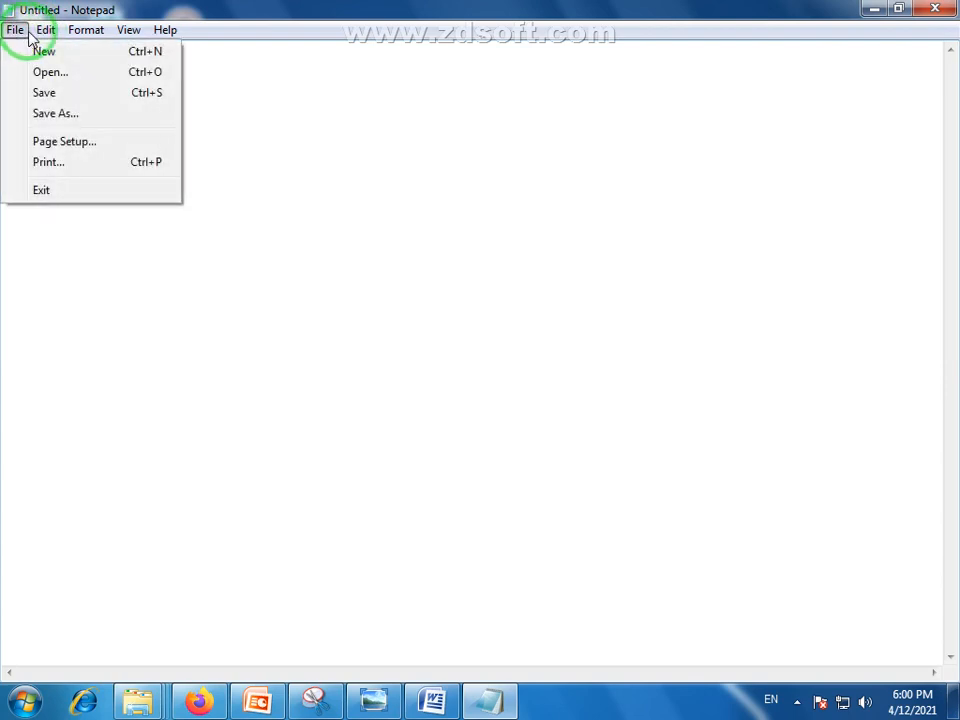
click(28, 34)
click(83, 36)
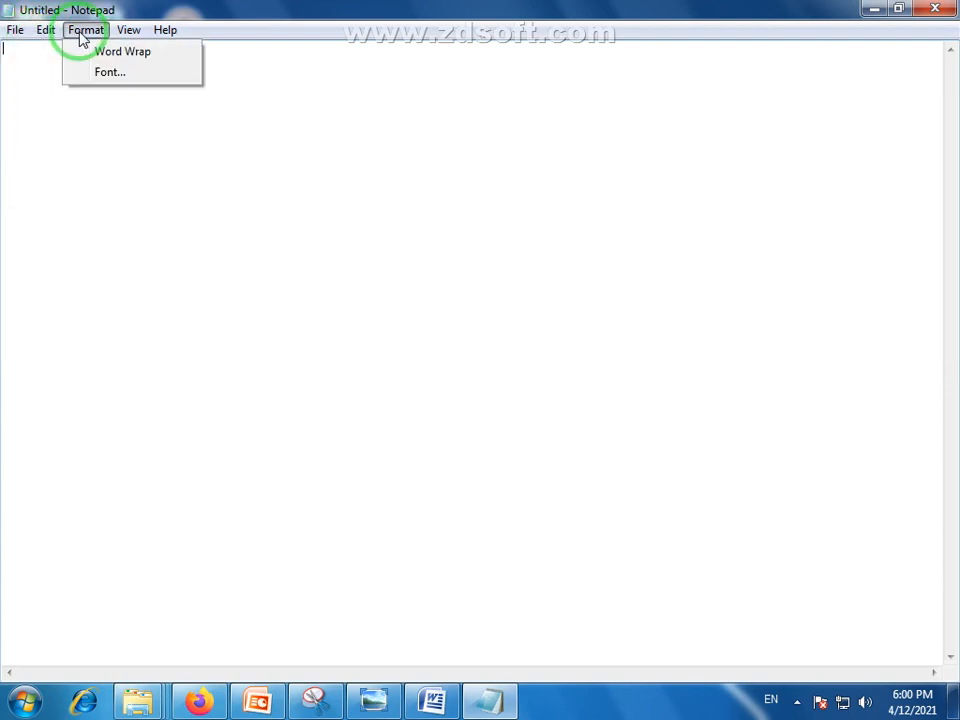
mouse_move(12, 34)
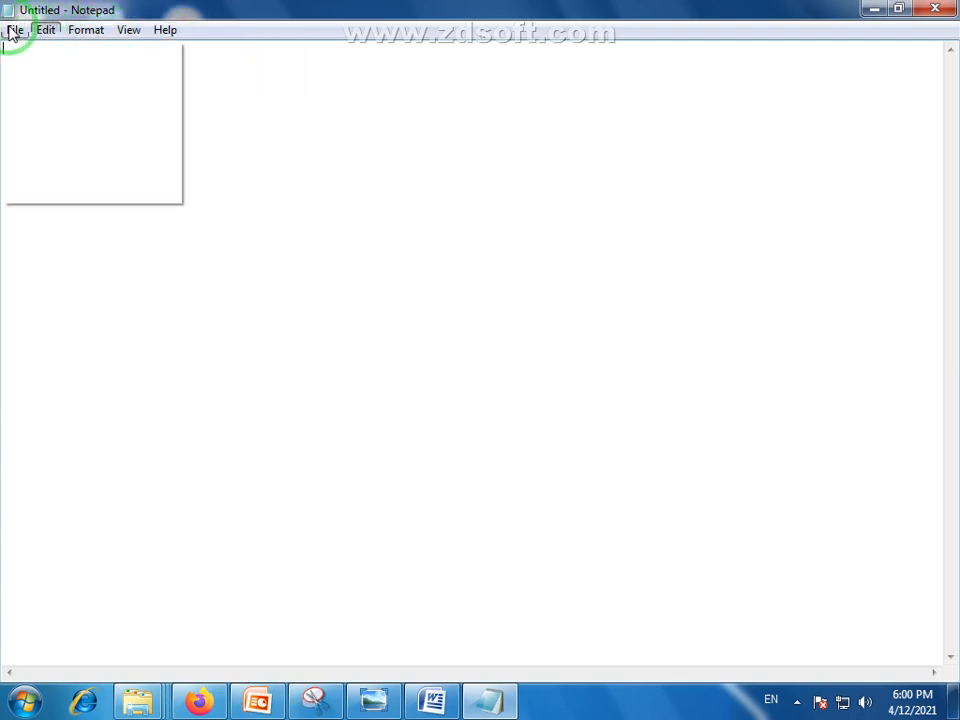
mouse_move(107, 38)
mouse_move(16, 38)
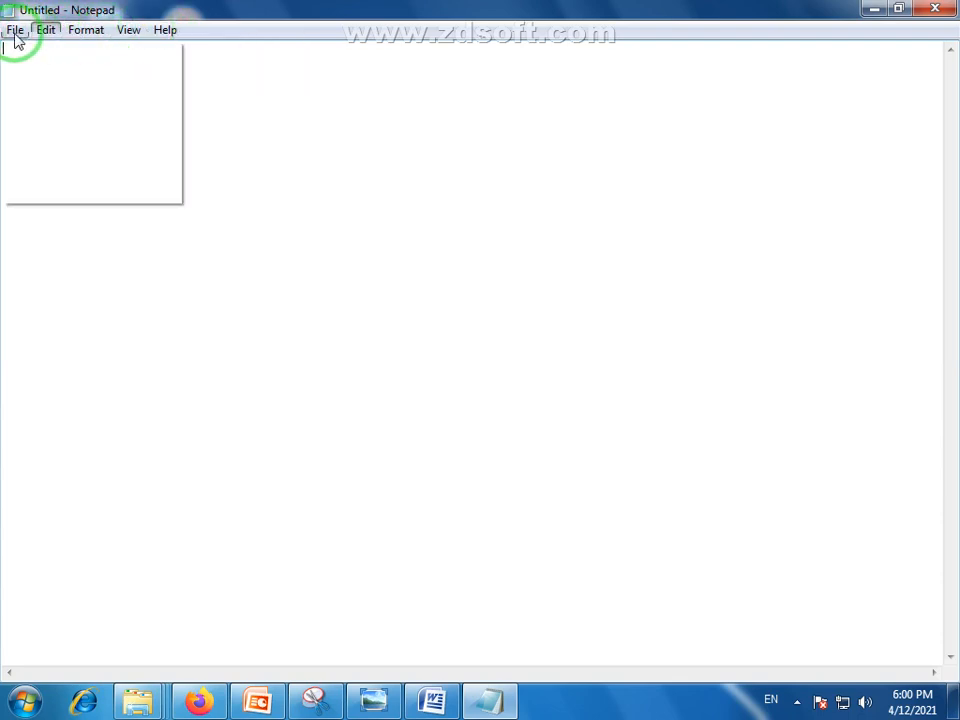
click(356, 144)
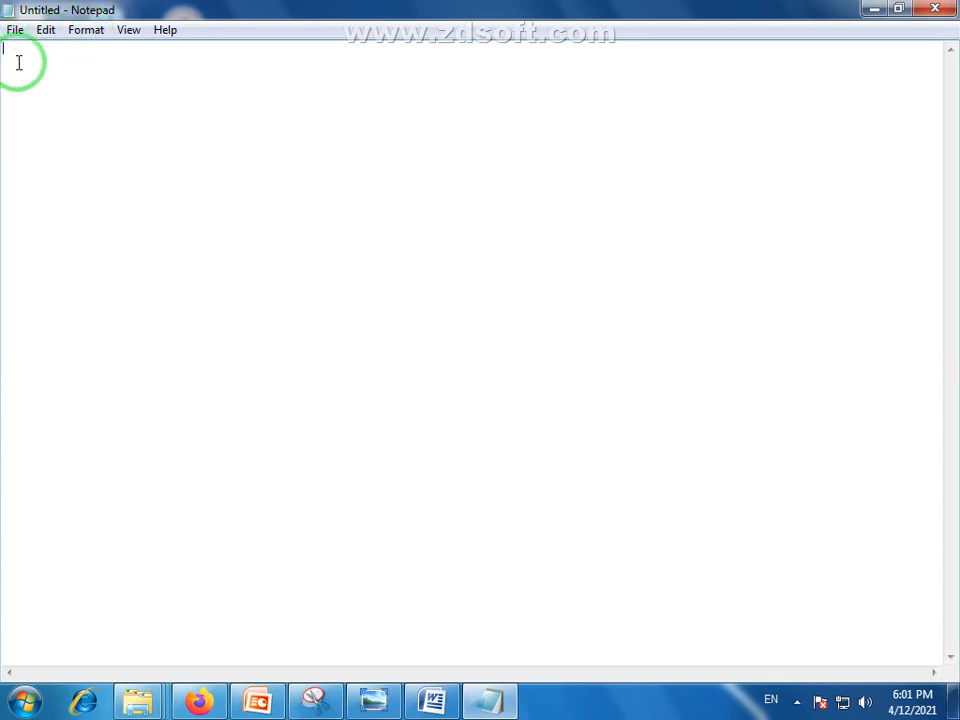
Choose a larger font size for the Notepad text and apply it.
click(87, 35)
click(94, 71)
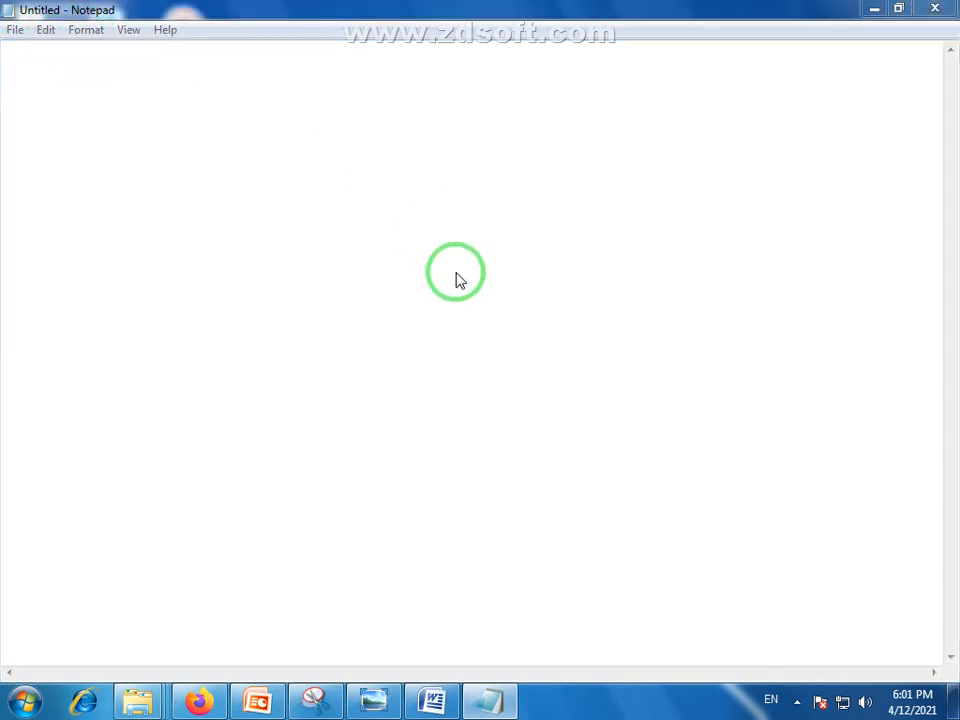
click(368, 305)
click(297, 552)
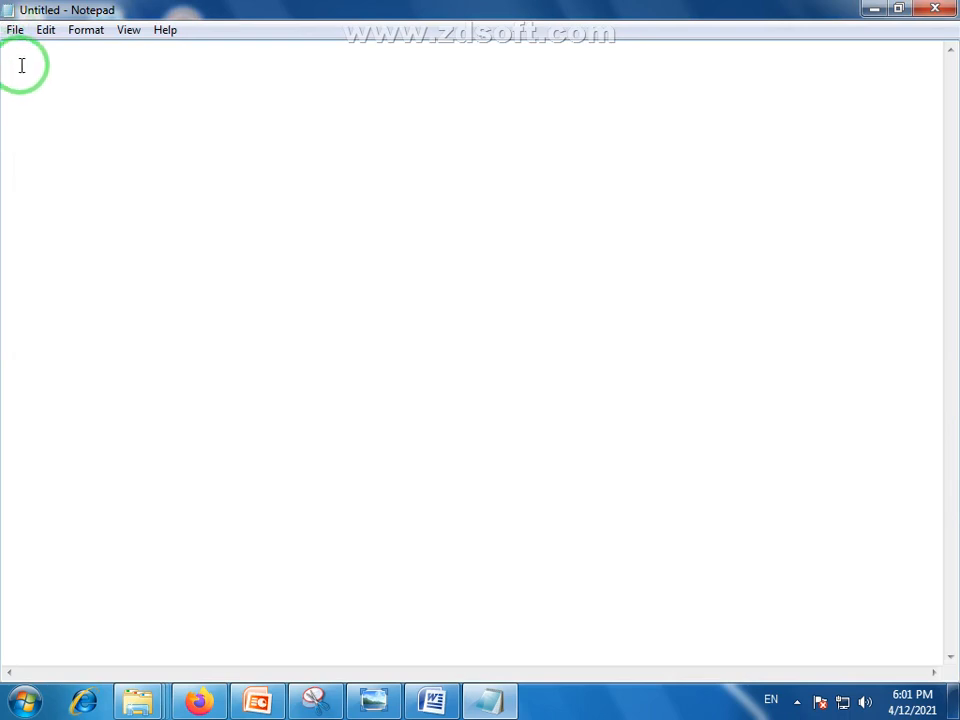
Write "Prime Computer college" as the first line of the document.
text(Prime Cpm)
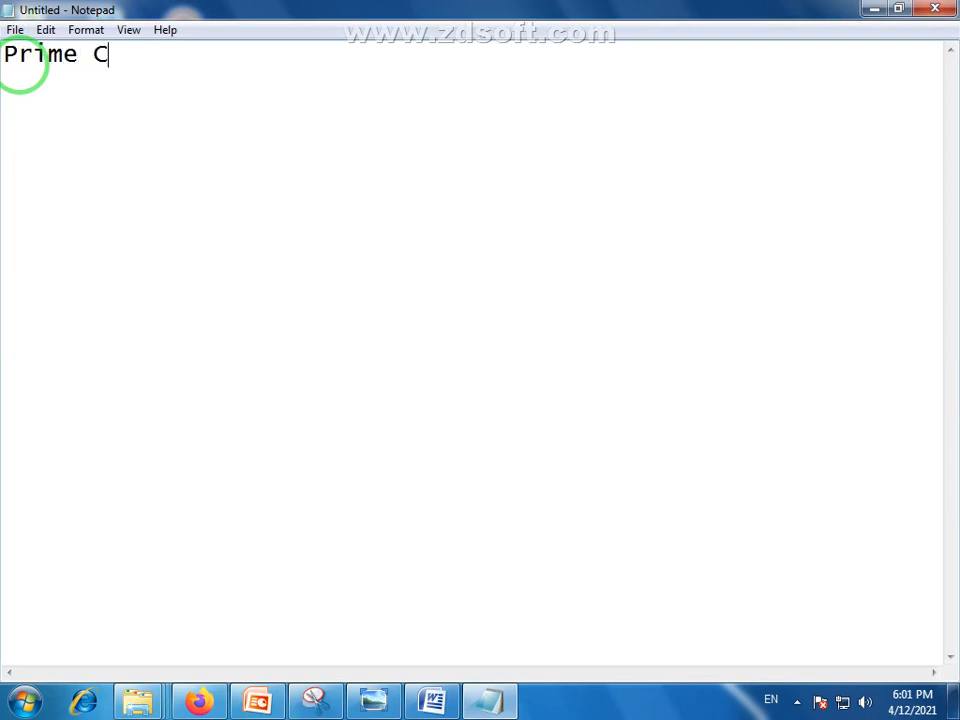
key(BackSpace)
key(BackSpace)
text(omputer )
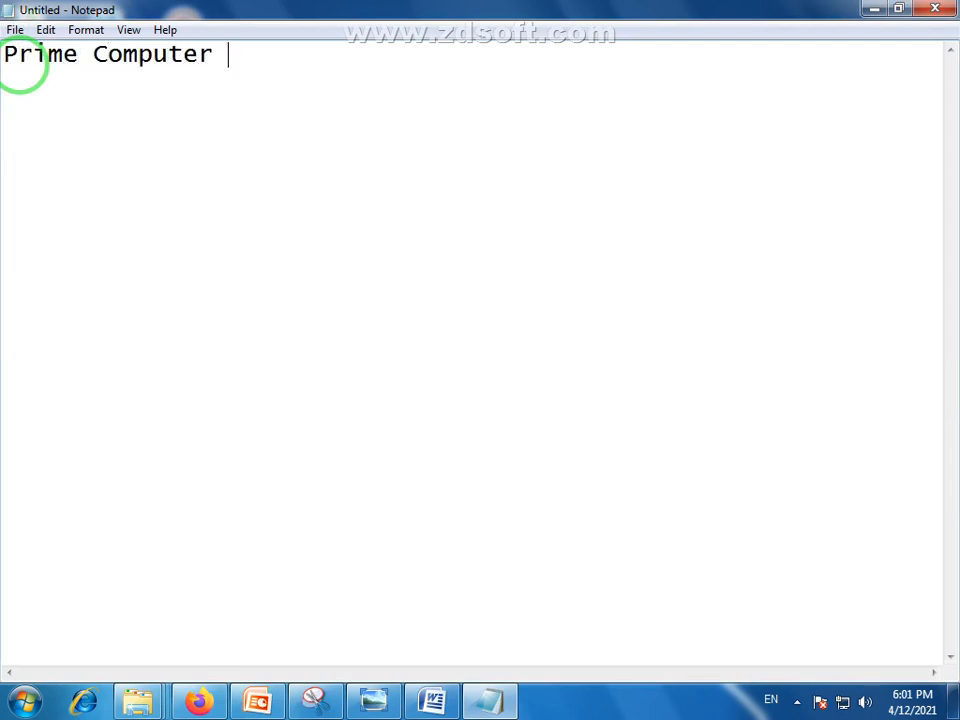
text(college)
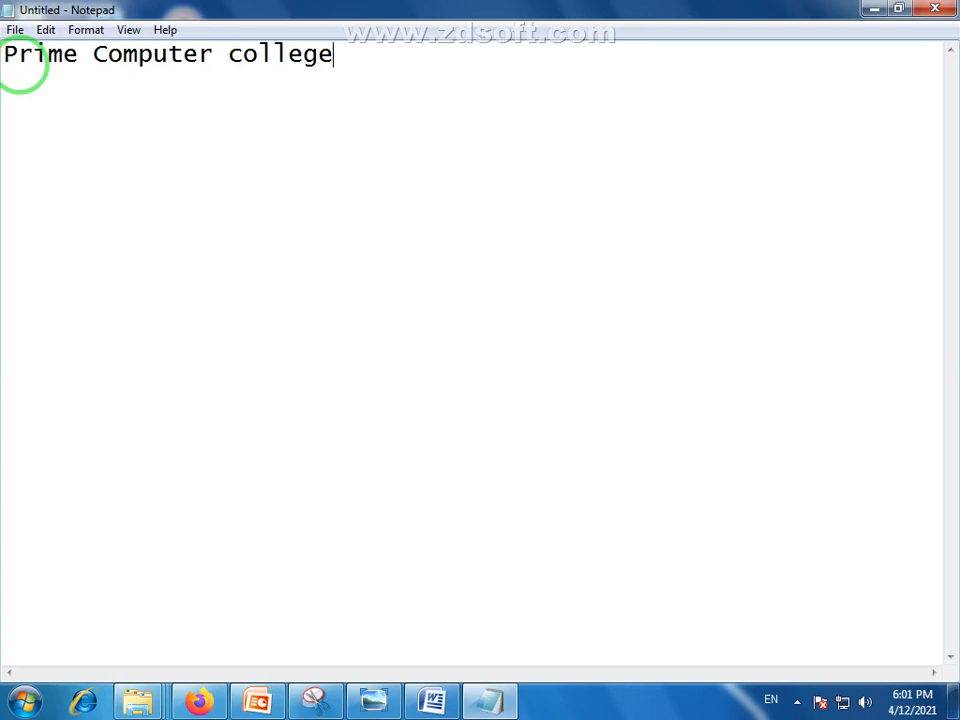
Add a second line reading "Quick brown fox jumps over the lazy dog".
key(Return)
text(Quick)
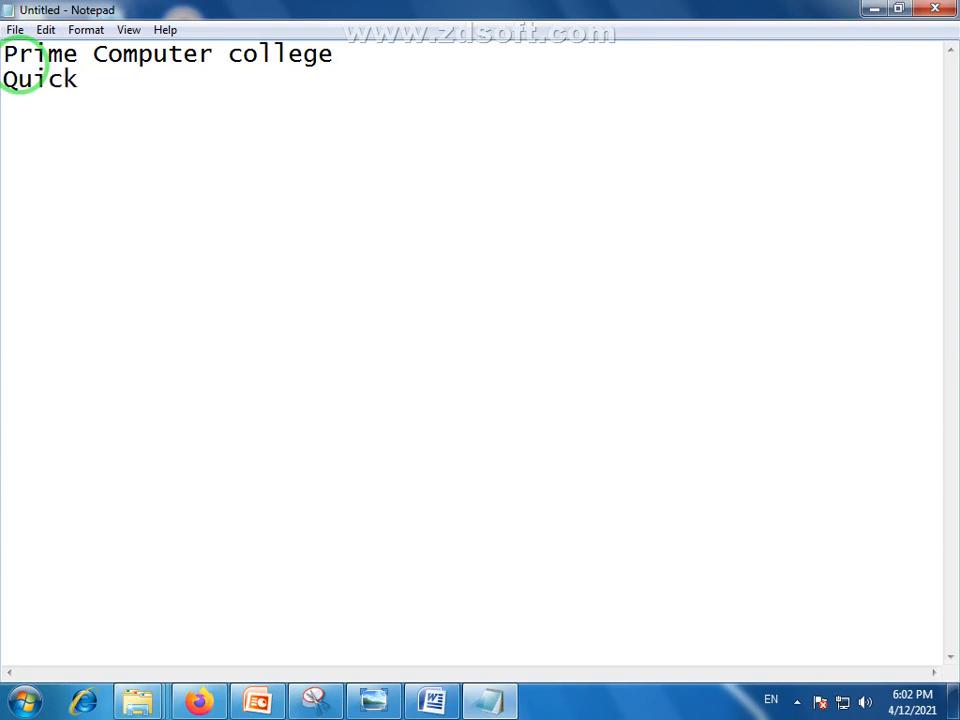
text( brown)
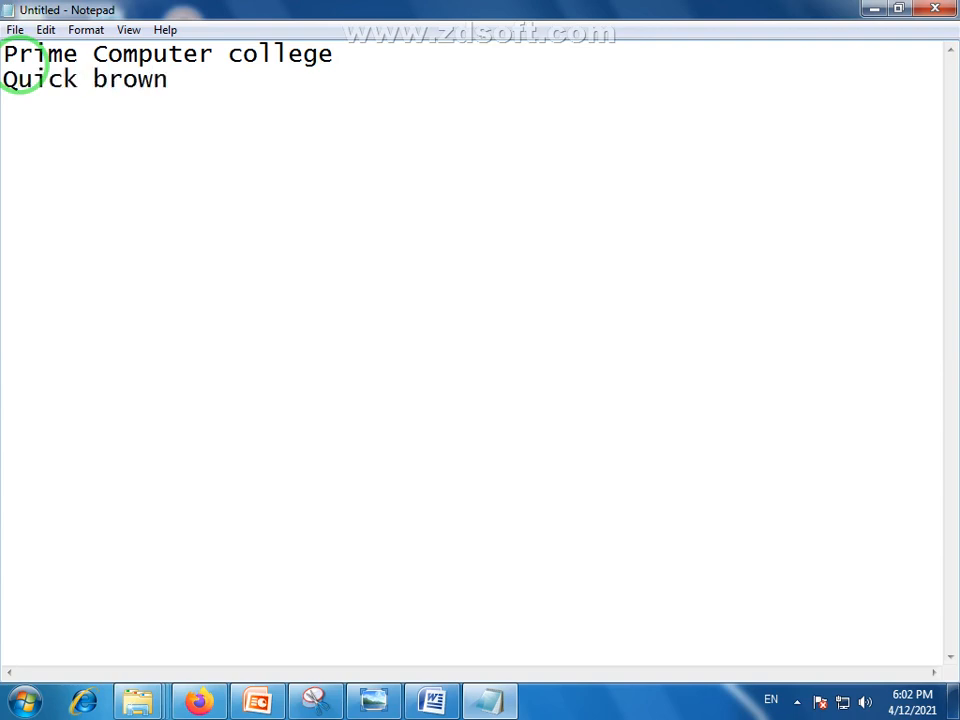
text( fox jom)
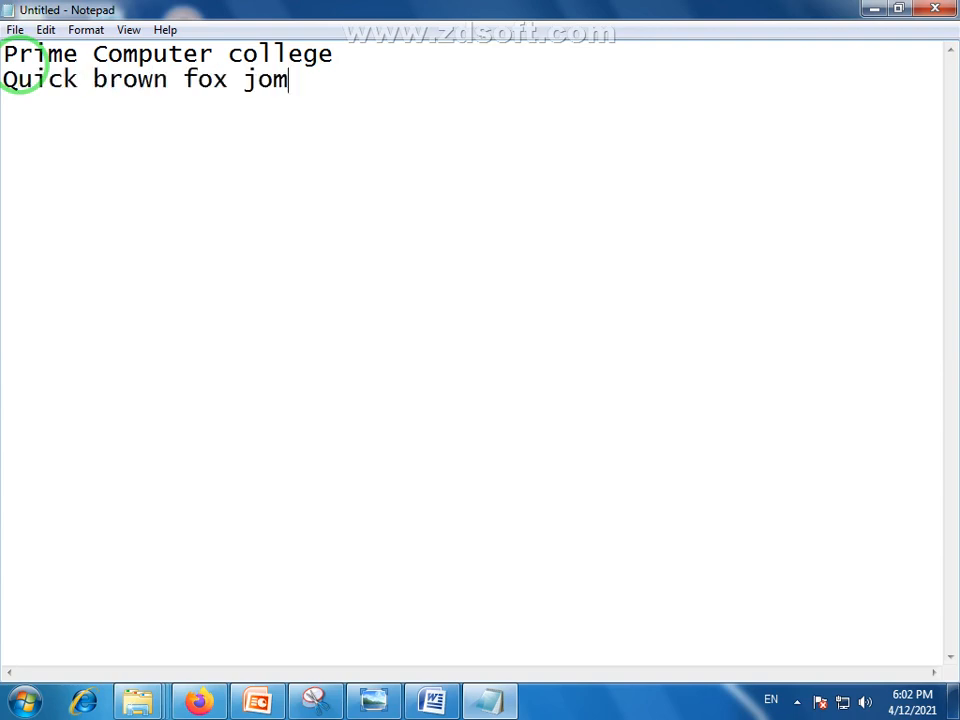
key(BackSpace)
key(BackSpace)
text(umps over)
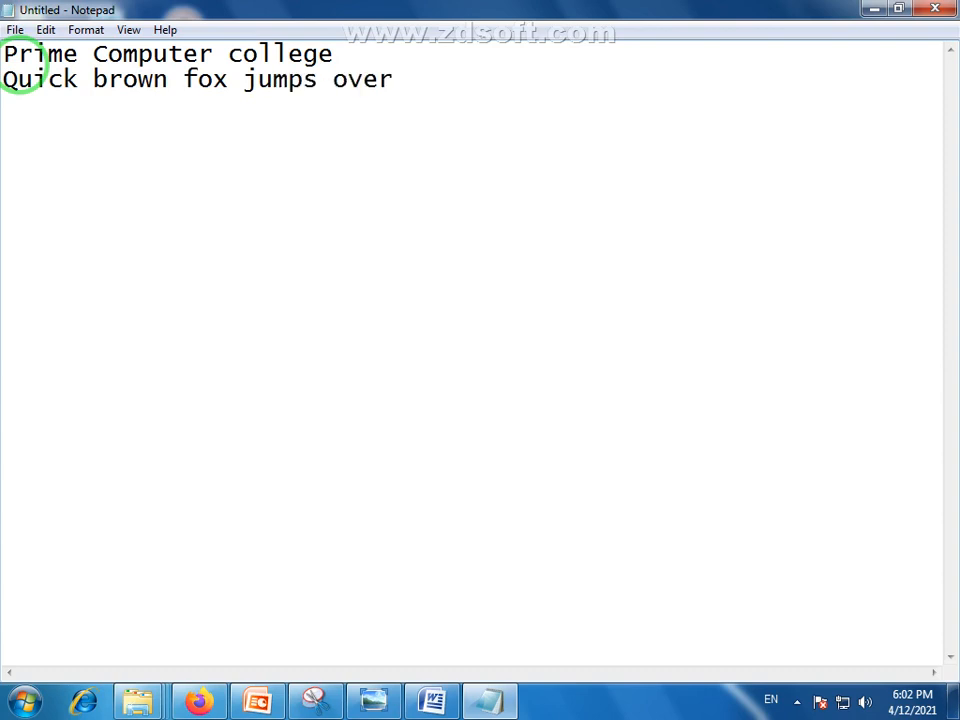
text( the lazy)
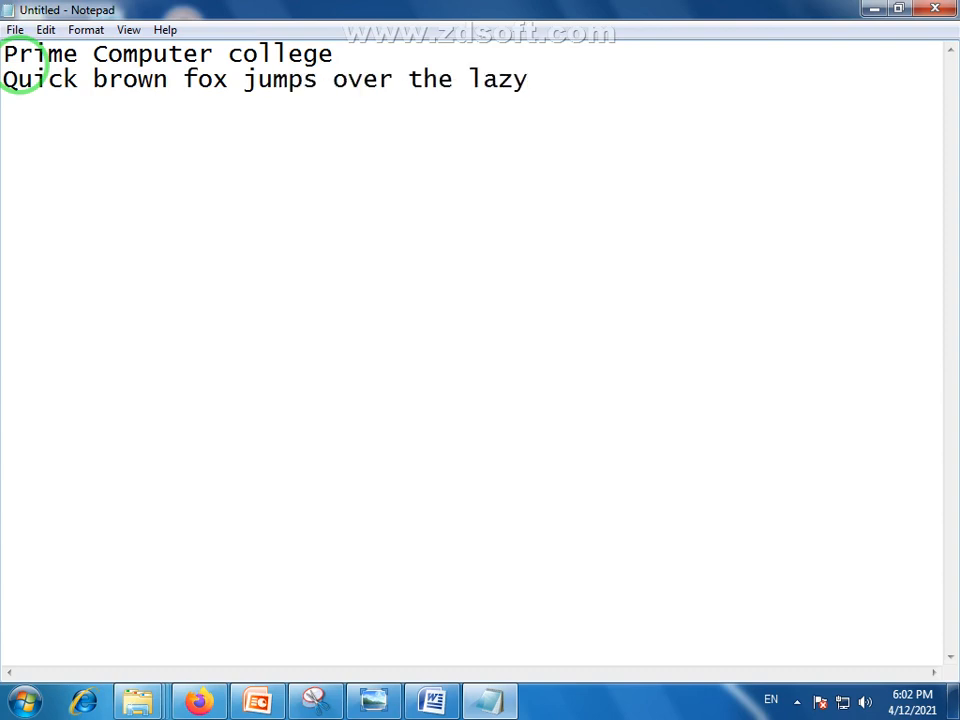
text( dog)
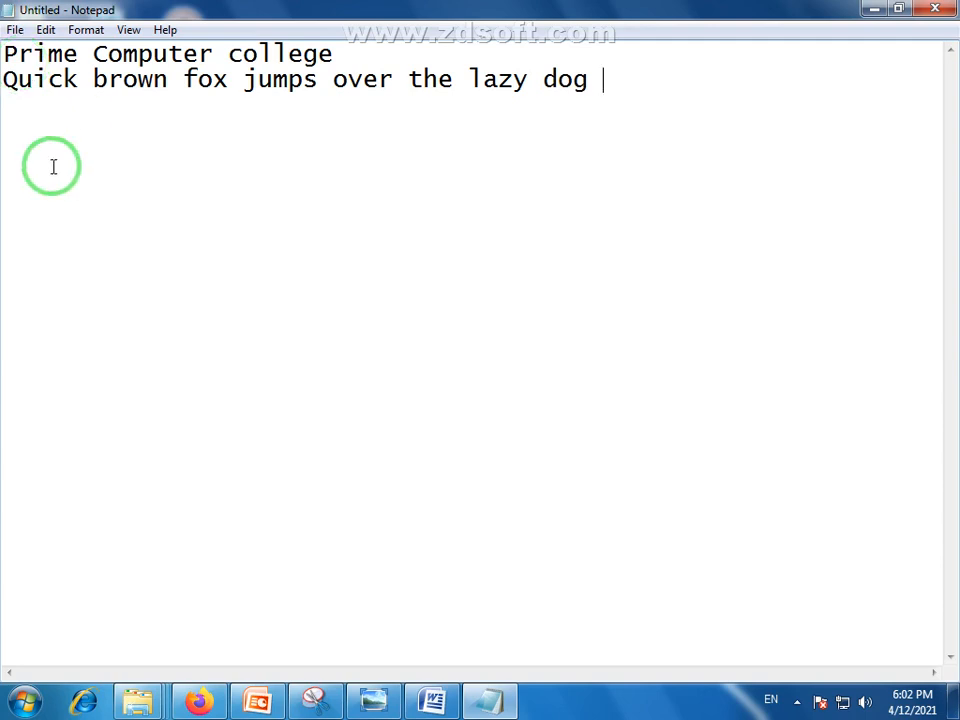
Practise selecting the "Quick brown fox jumps over the lazy dog" line from its end and from its start, clearing the selection each time.
drag(592, 79, 2, 86)
click(591, 88)
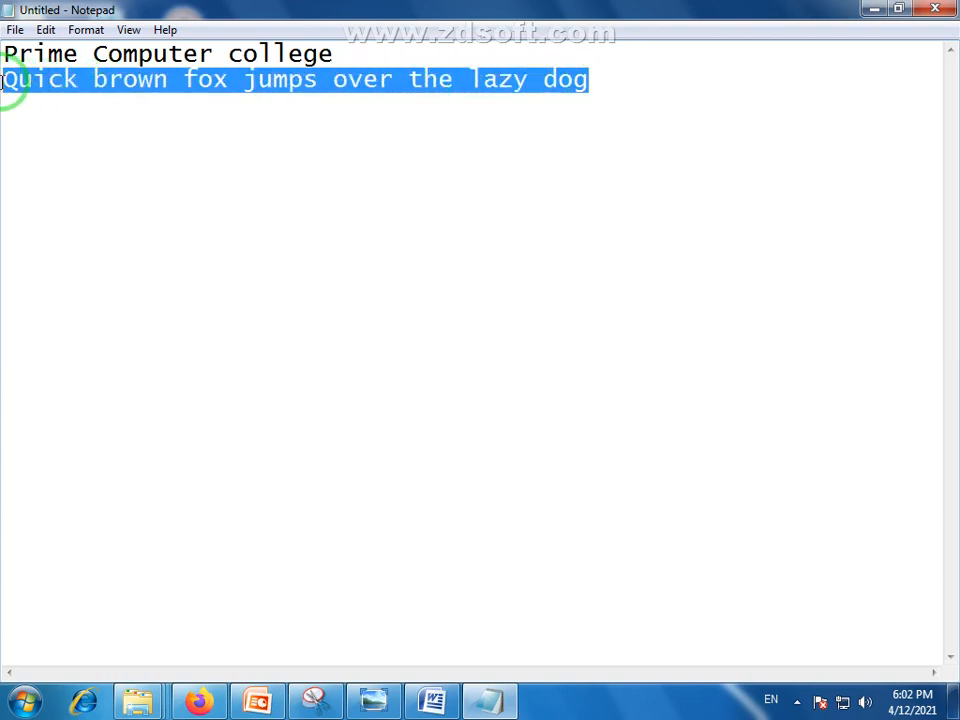
click(5, 88)
drag(5, 88, 588, 92)
click(596, 86)
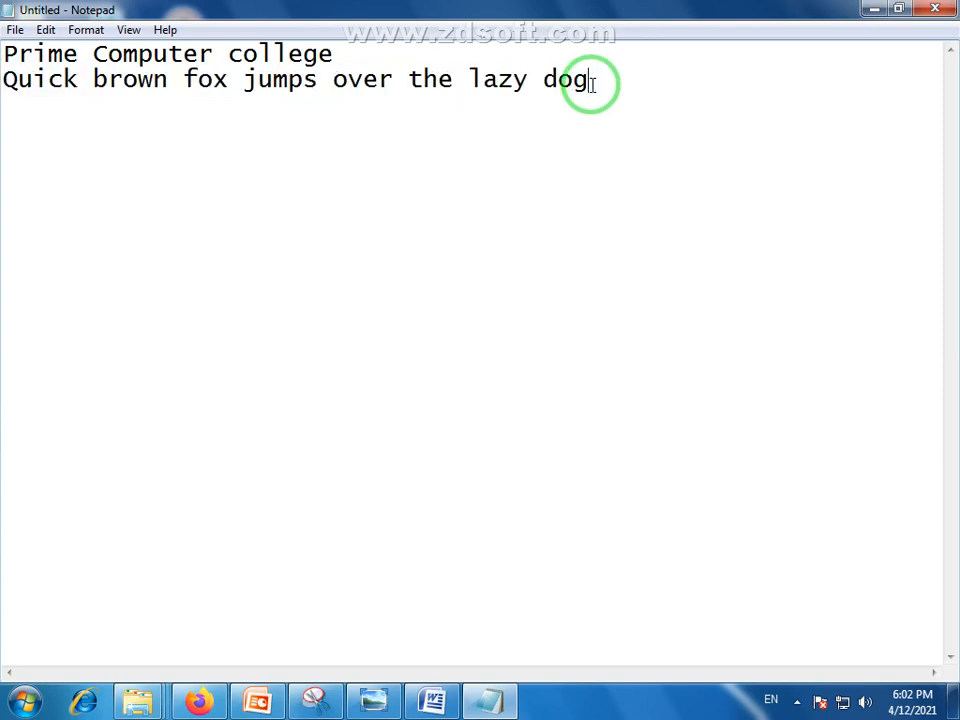
drag(596, 84, 4, 114)
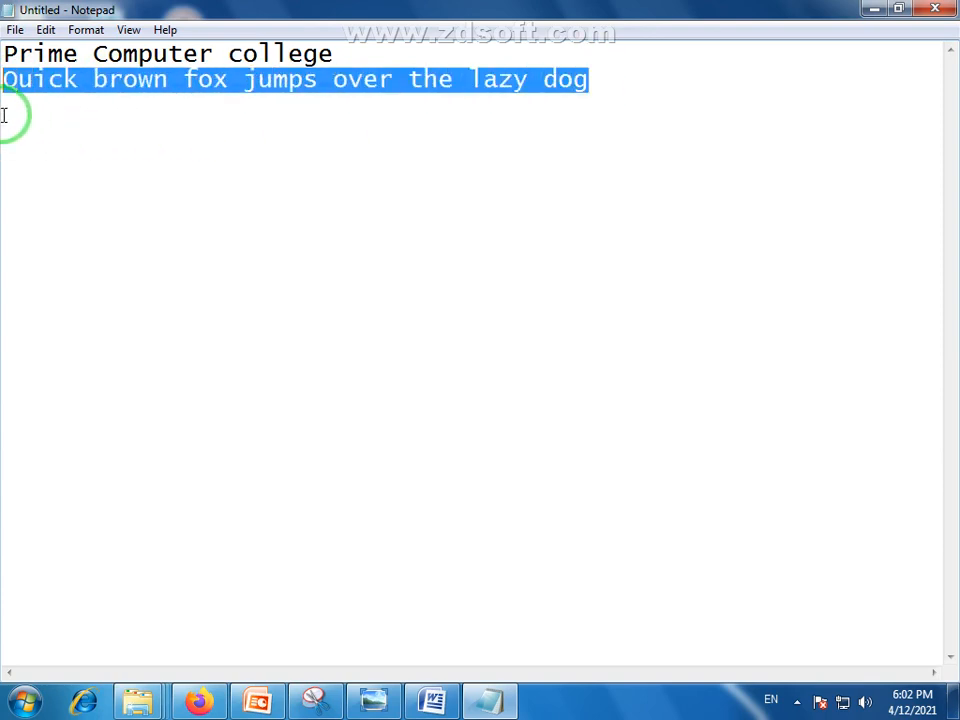
click(611, 86)
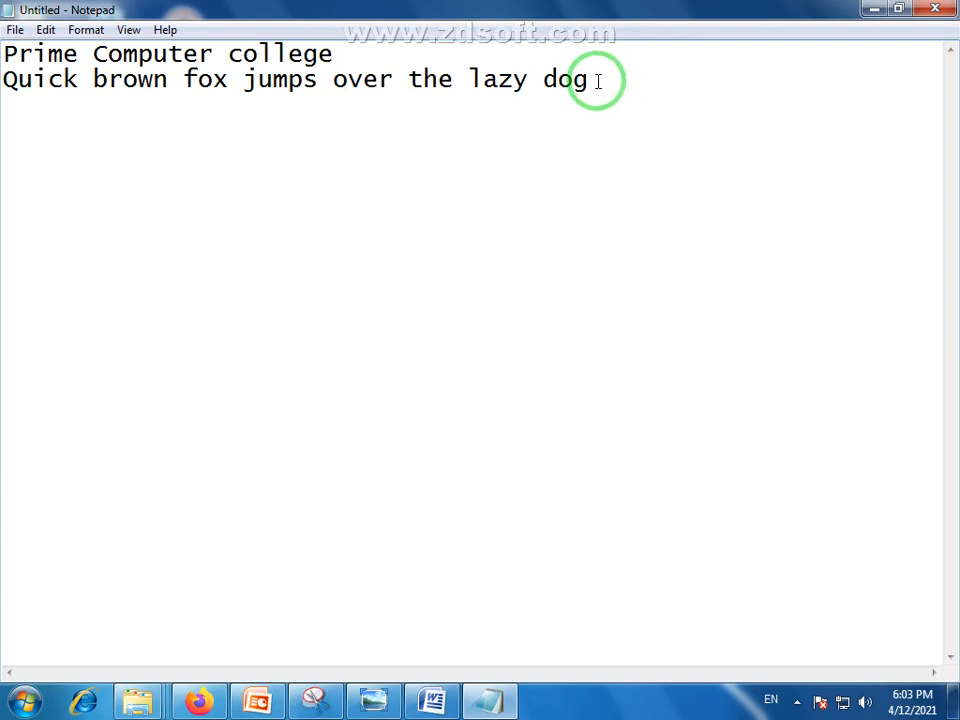
double_click(596, 81)
click(600, 86)
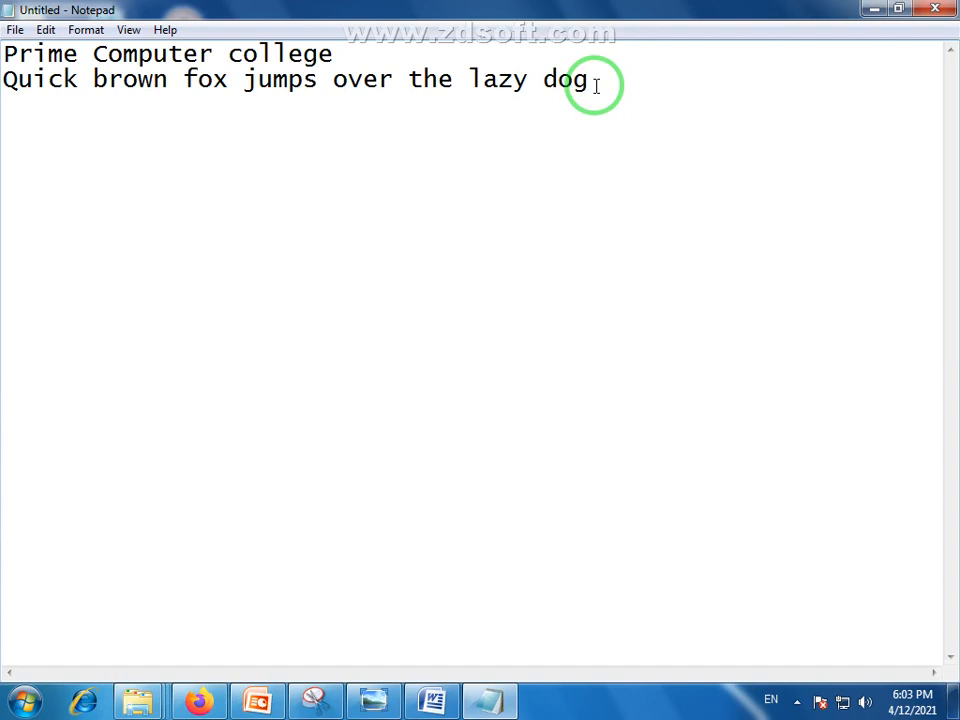
Add a third line reading "quick brown" followed by a long run of the letter k.
key(Return)
text(quick brow)
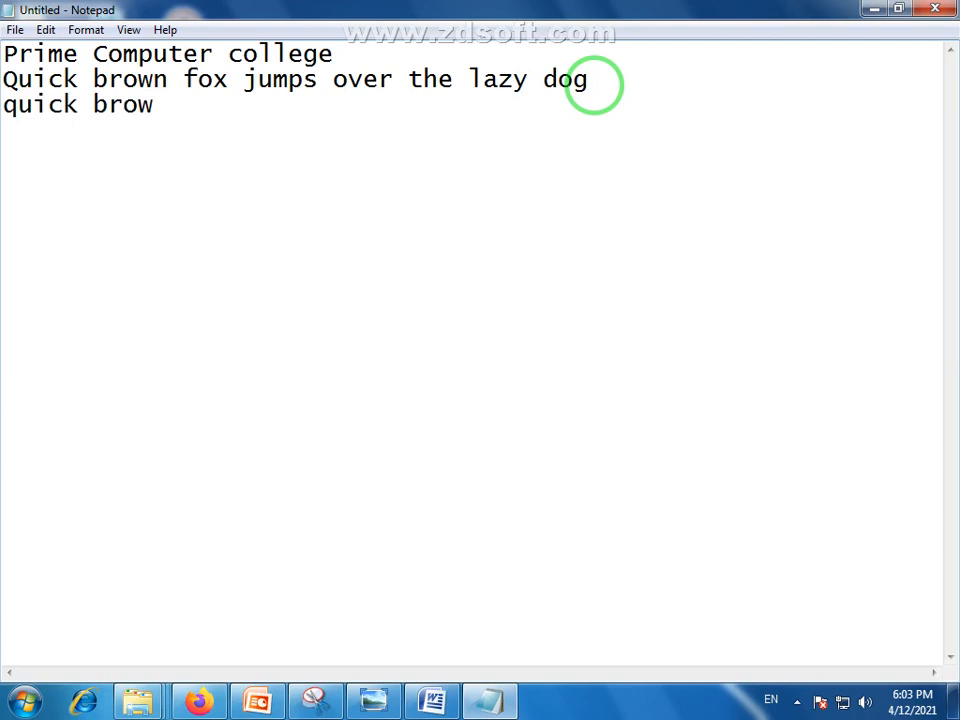
text(n kkk)
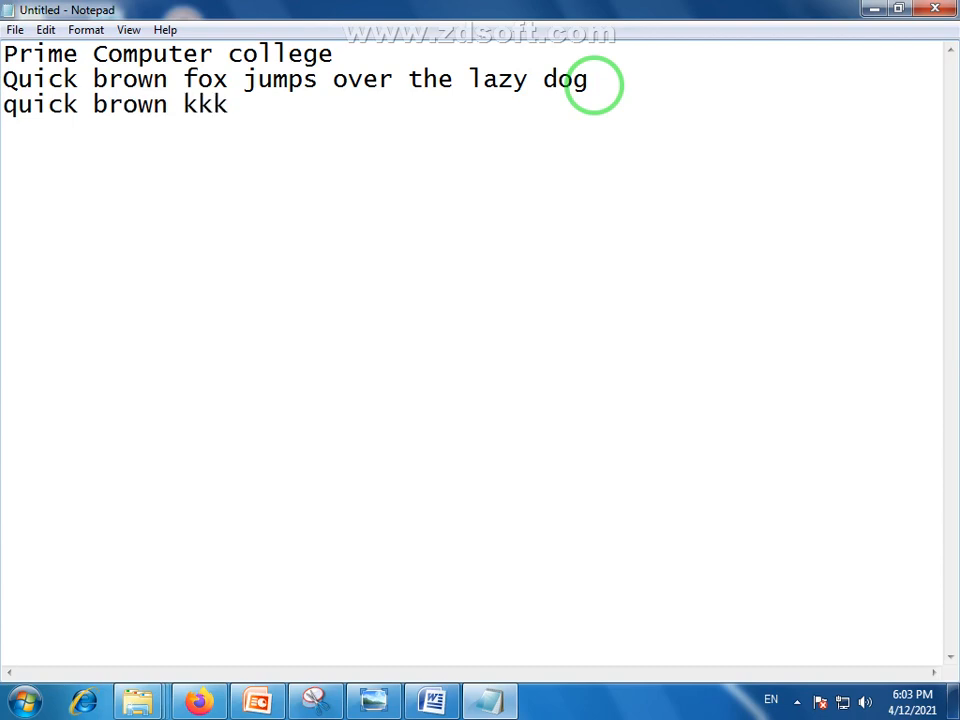
text(kkkkkkkkkkkkkkkkkkkkkkkkkkkkkkkkkkkkkkkkk)
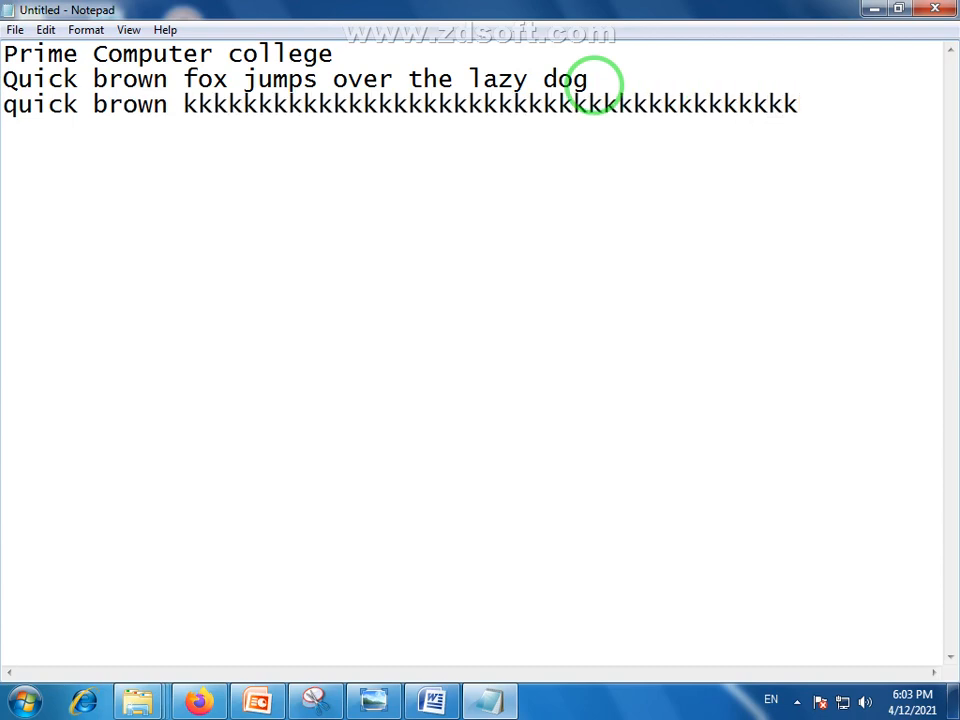
text(kkkkkkkkkkkkkkkkkkk)
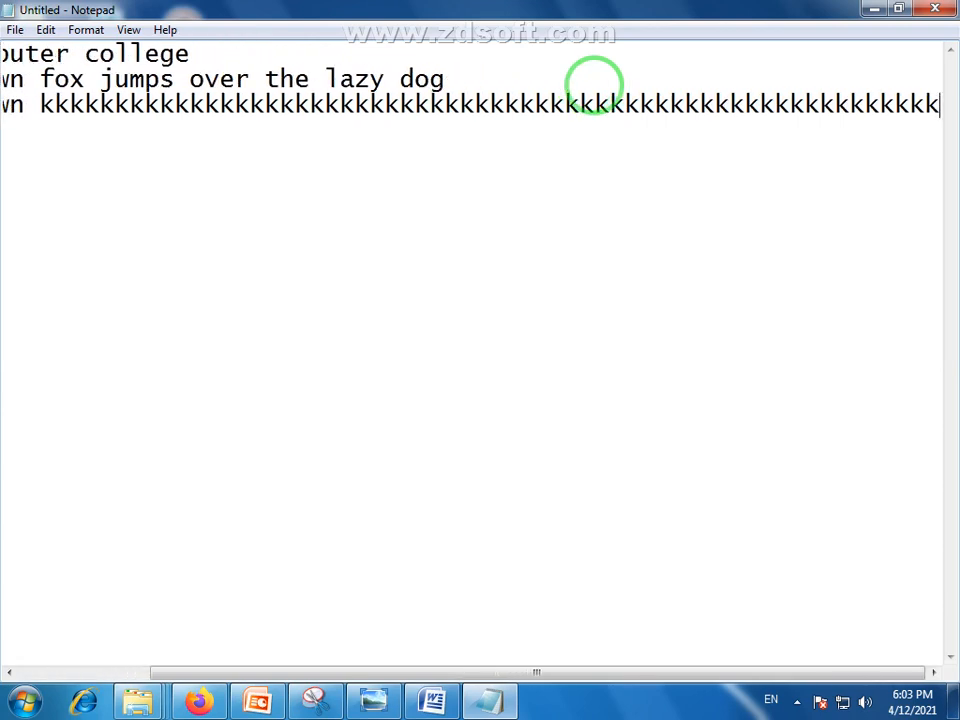
text(kkk)
Delete the entire run of k letters after "quick brown" on the third line.
key(BackSpace)
key(BackSpace)
key(BackSpace)
key(BackSpace)
key(BackSpace)
key(BackSpace)
key(BackSpace)
key(BackSpace)
key(BackSpace)
key(BackSpace)
key(BackSpace)
key(BackSpace)
key(BackSpace)
key(BackSpace)
key(BackSpace)
key(BackSpace)
key(BackSpace)
key(BackSpace)
key(BackSpace)
key(BackSpace)
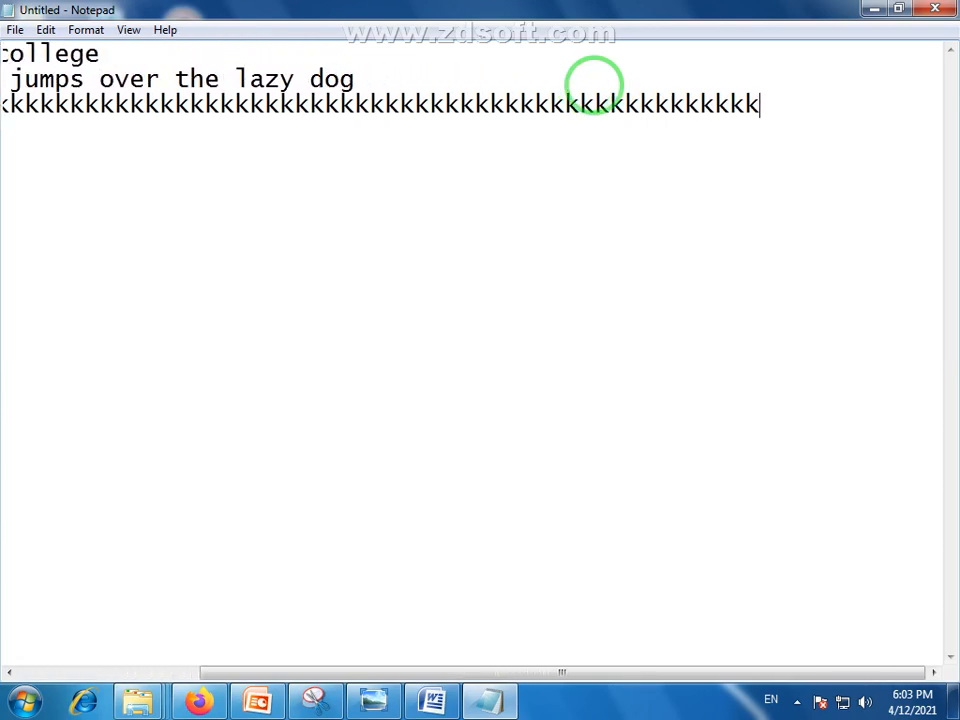
key(BackSpace)
key(BackSpace)
key(BackSpace)
key(BackSpace)
key(BackSpace)
key(BackSpace)
key(BackSpace)
key(BackSpace)
key(BackSpace)
key(BackSpace)
key(BackSpace)
key(BackSpace)
key(BackSpace)
key(BackSpace)
key(BackSpace)
key(BackSpace)
key(BackSpace)
key(BackSpace)
key(BackSpace)
key(BackSpace)
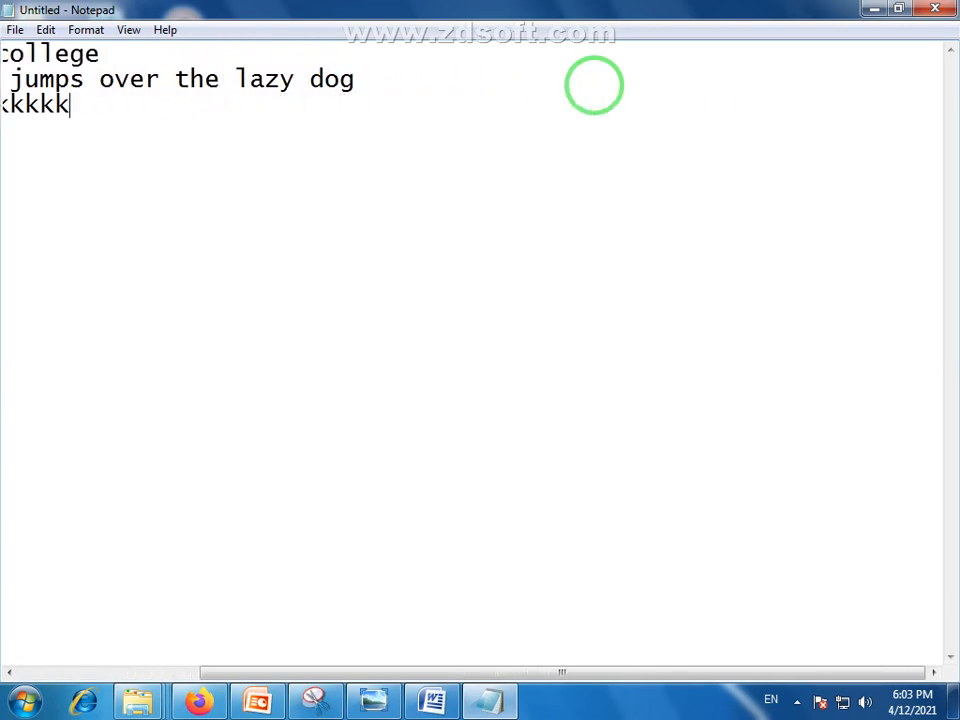
drag(821, 674, 602, 690)
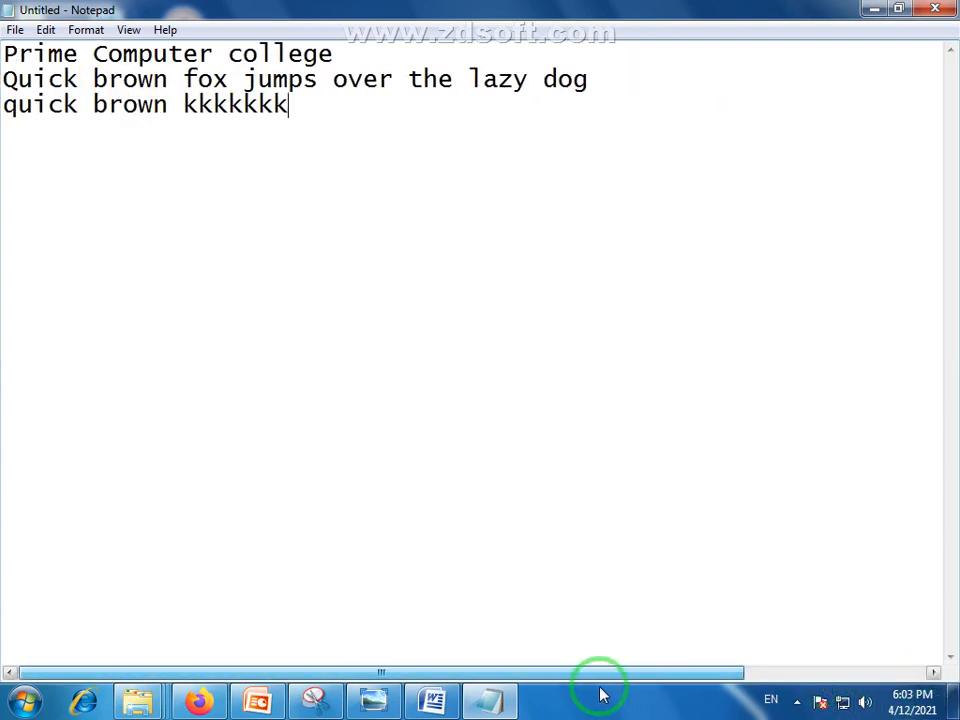
drag(292, 110, 184, 106)
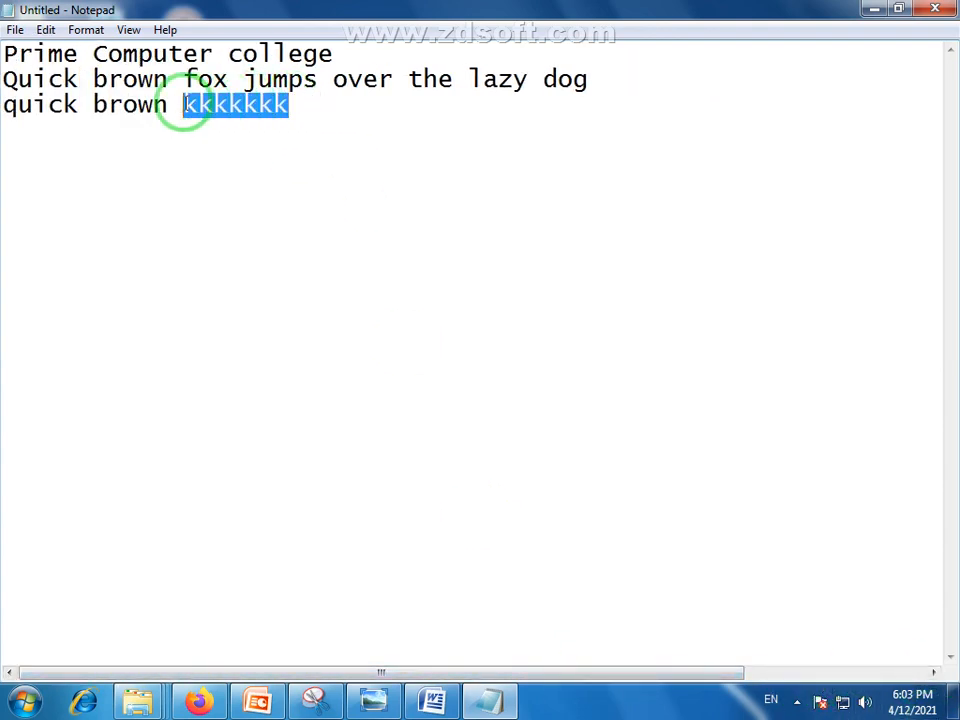
key(Delete)
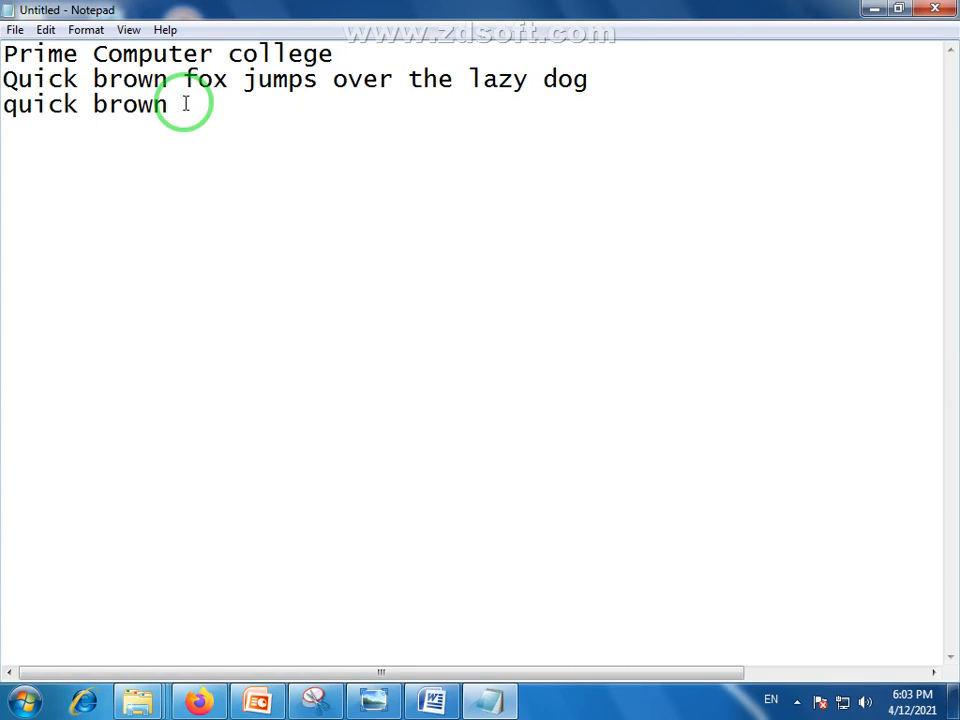
Insert several blank lines below "quick brown" and remove them again.
key(Return)
key(Return)
key(Return)
key(Return)
key(Return)
key(Return)
key(Return)
key(Return)
key(Return)
key(BackSpace)
key(BackSpace)
key(BackSpace)
key(BackSpace)
key(BackSpace)
key(BackSpace)
key(BackSpace)
key(BackSpace)
key(BackSpace)
Write "Quick brown fox jumps ovet the lazy dog" as the fourth line of the document.
key(Return)
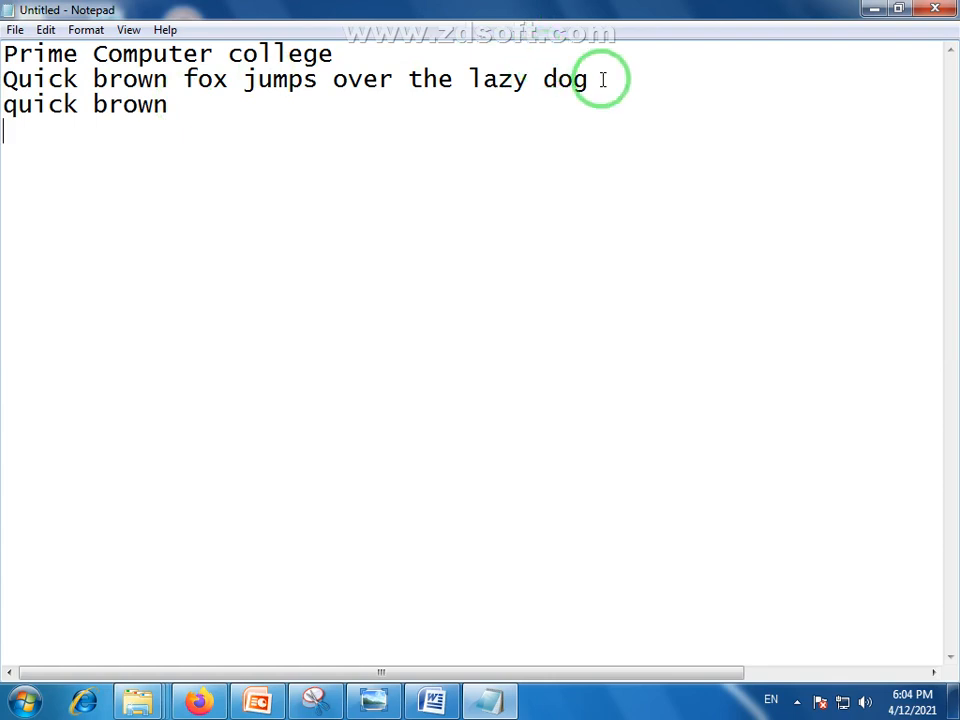
drag(602, 81, 2, 80)
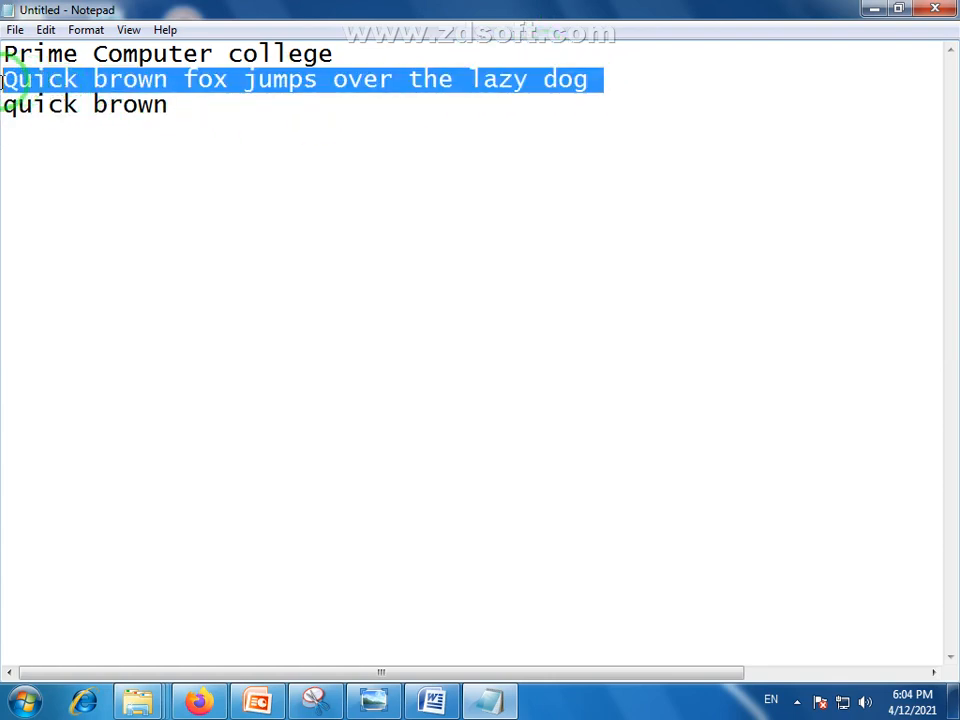
click(18, 141)
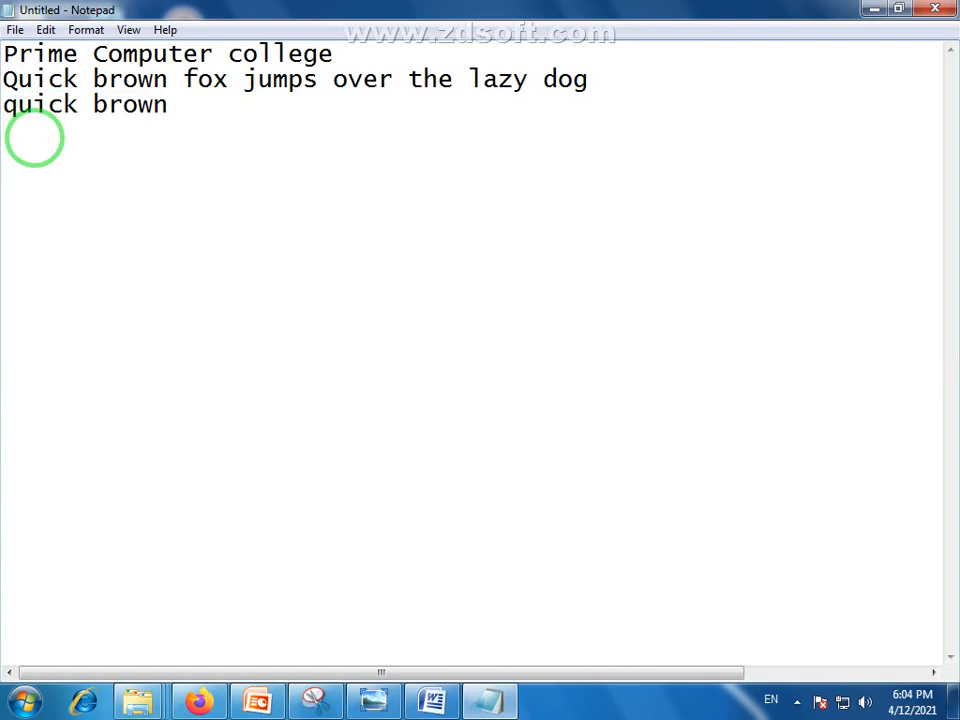
text(Quick)
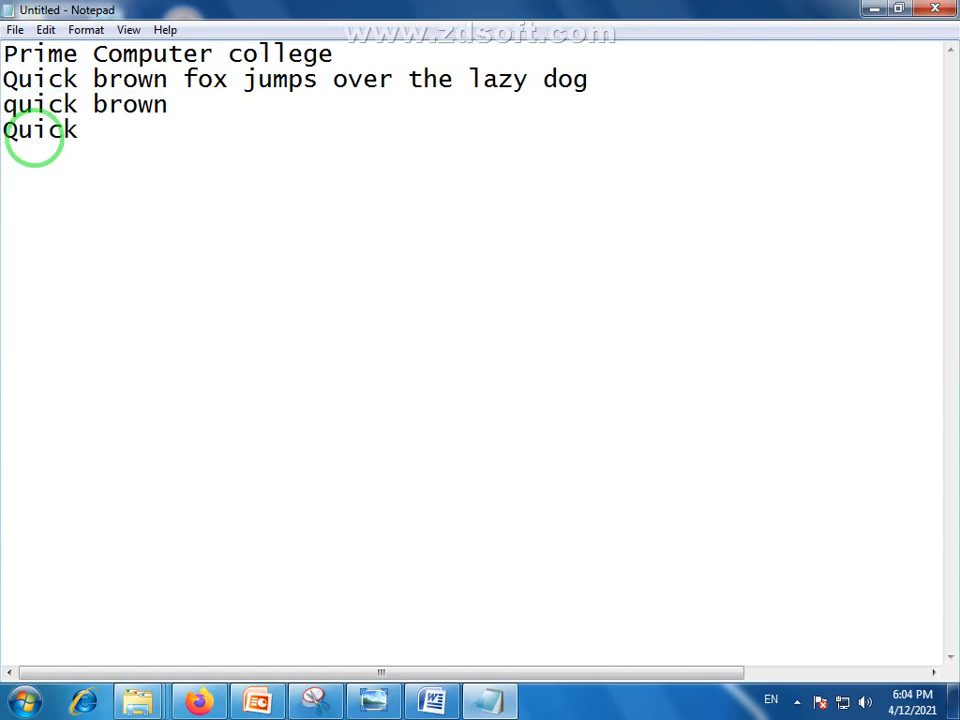
text( brown f)
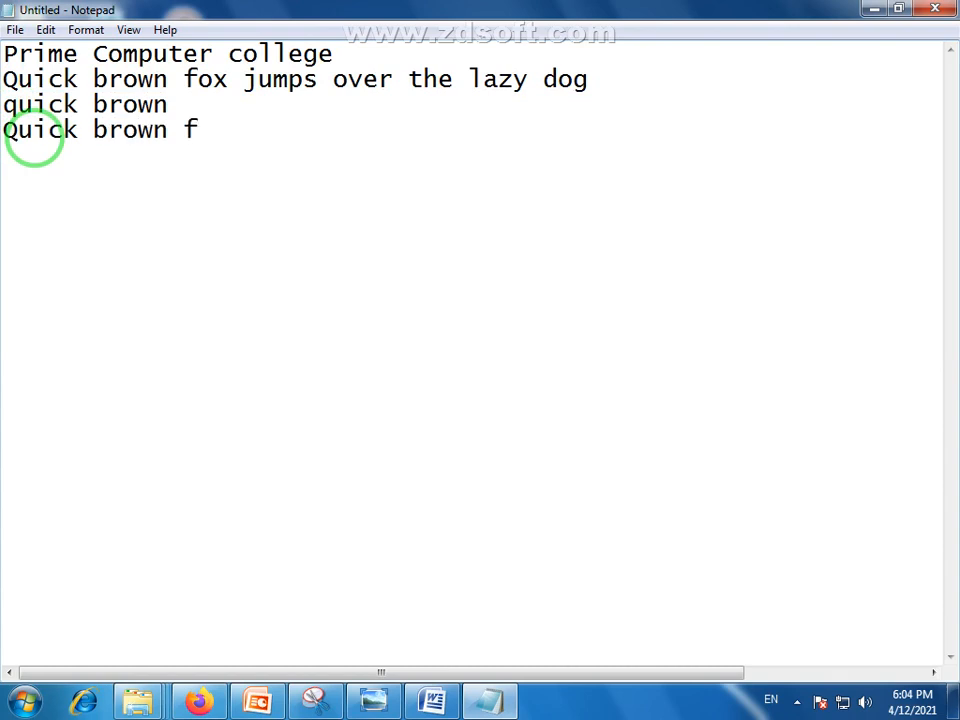
text(ox jumps)
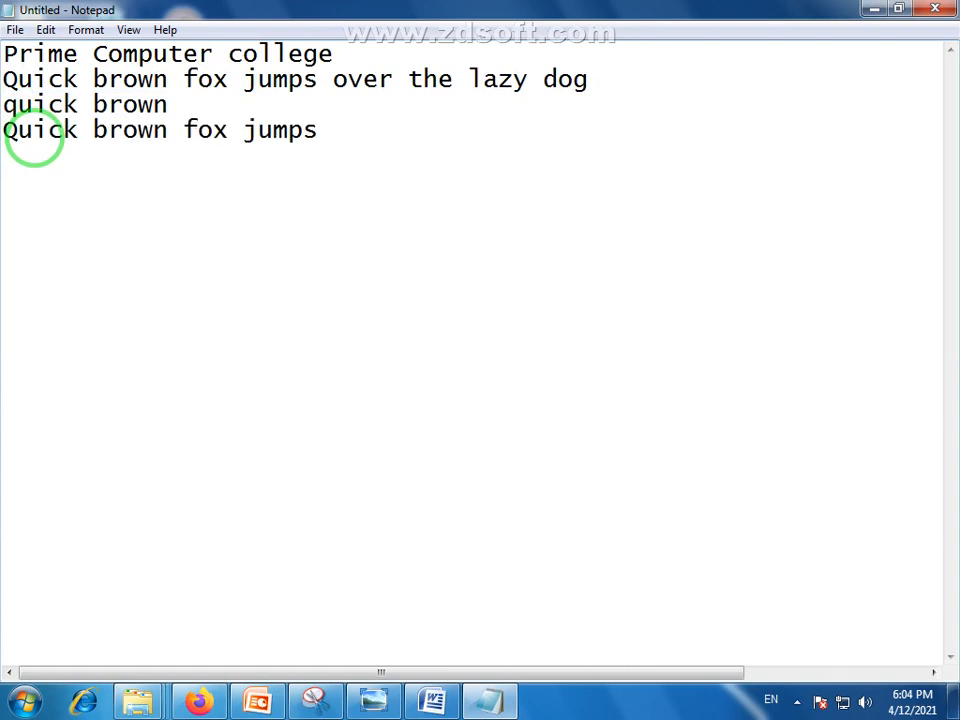
text( ov)
key(BackSpace)
text(ovet t)
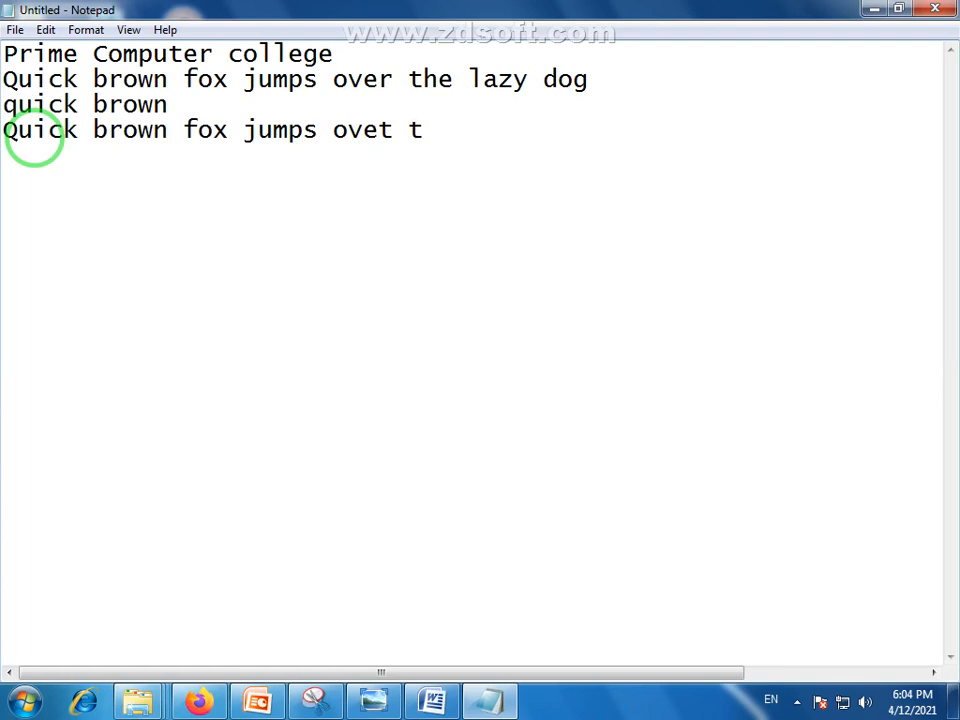
text(he lazy)
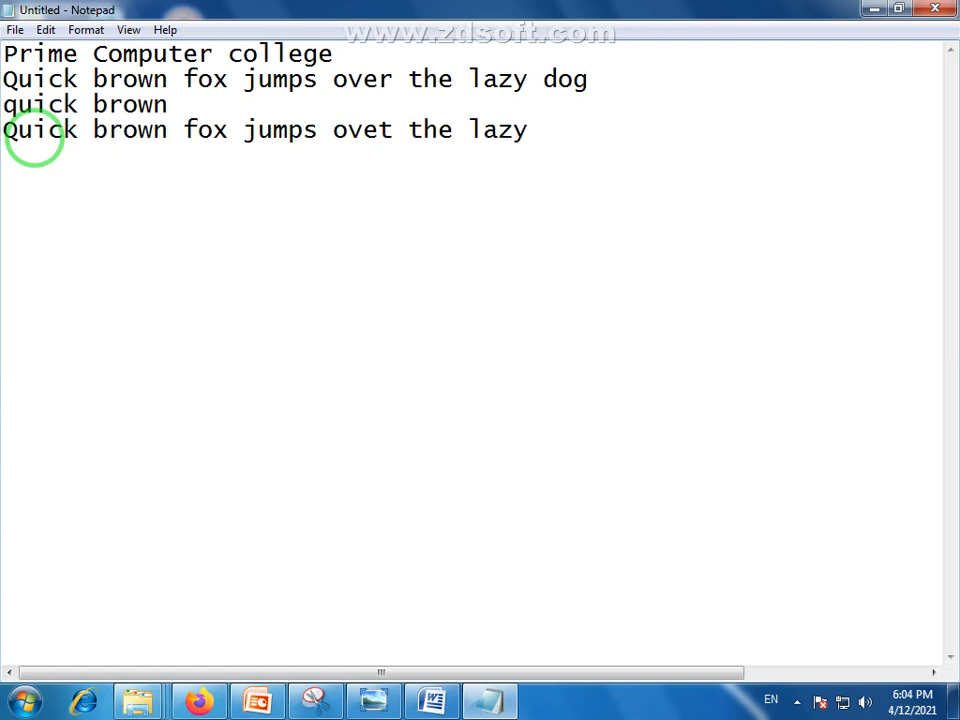
text( dog)
key(Home)
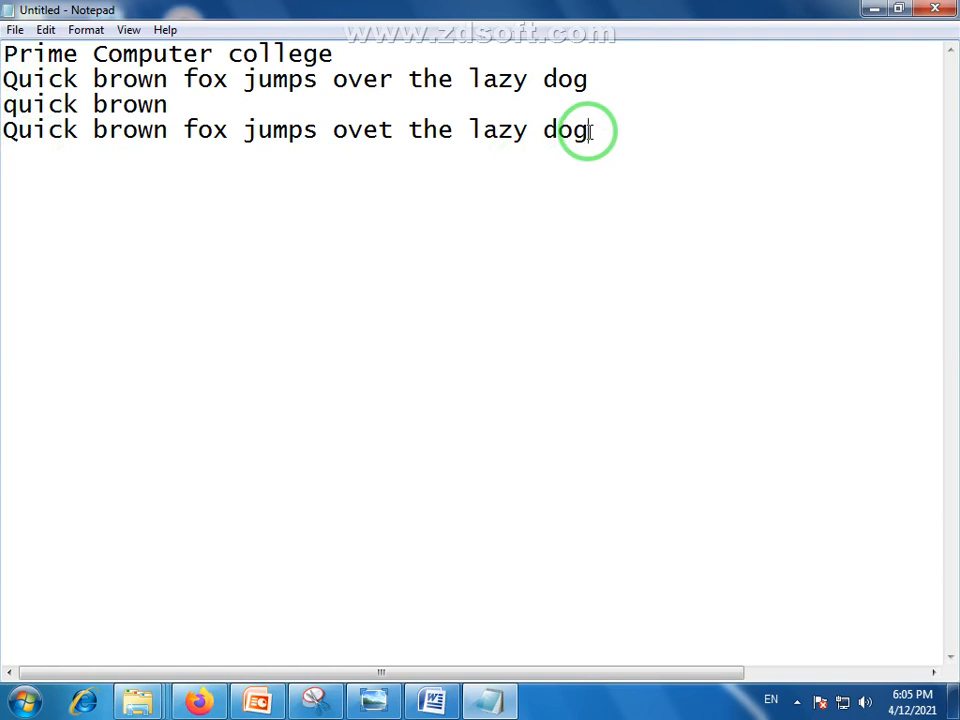
Copy the fourth line and paste it twice, each copy on its own new line below.
drag(592, 131, 4, 129)
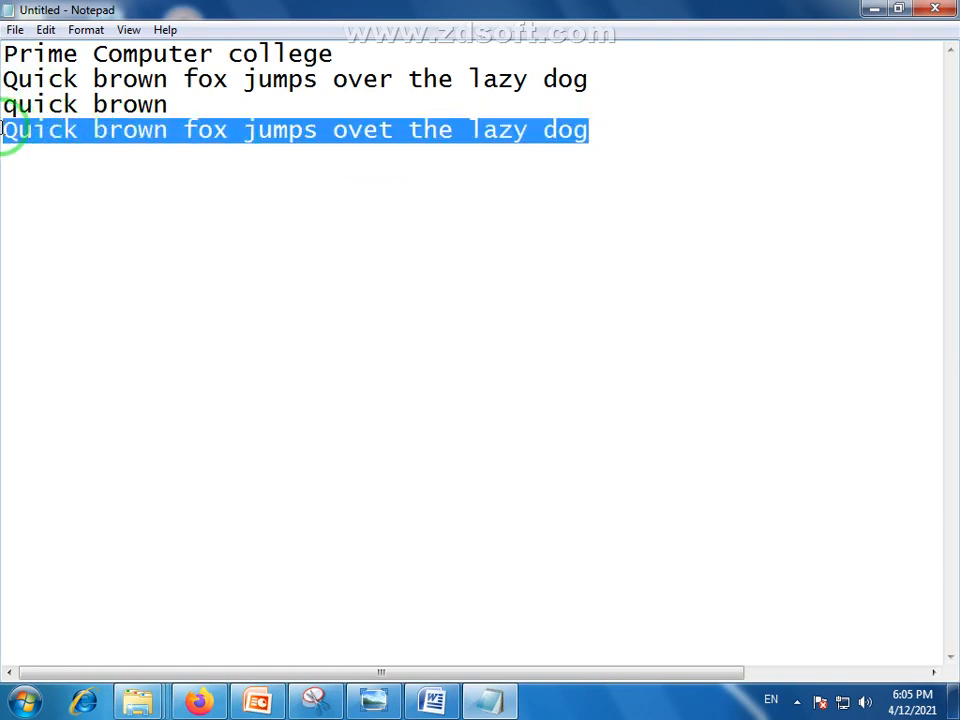
right_click(228, 131)
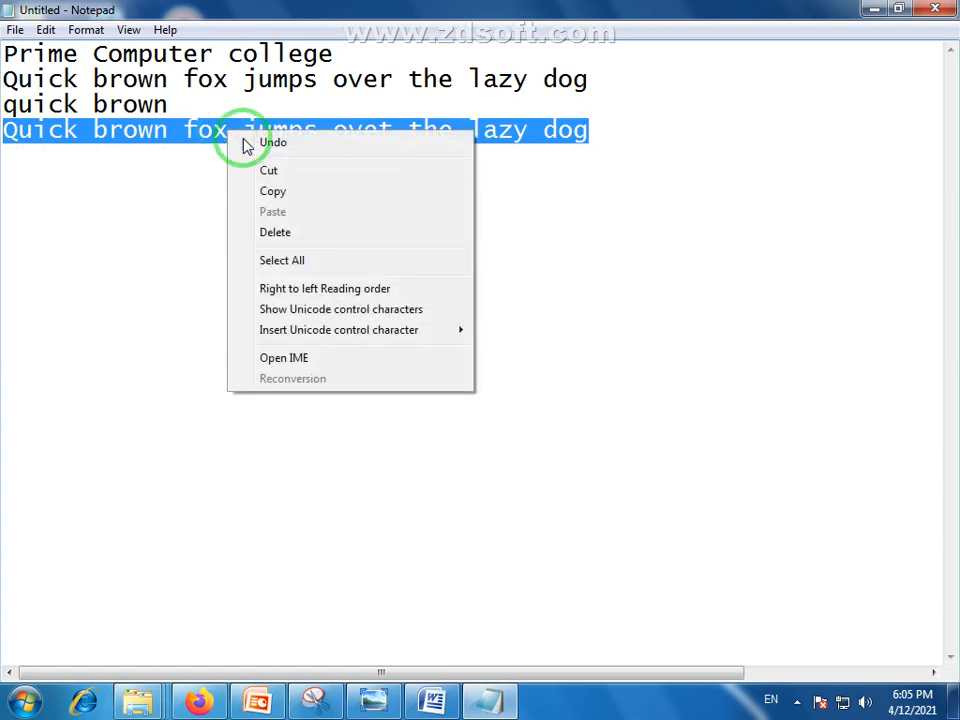
click(273, 192)
click(604, 131)
key(Return)
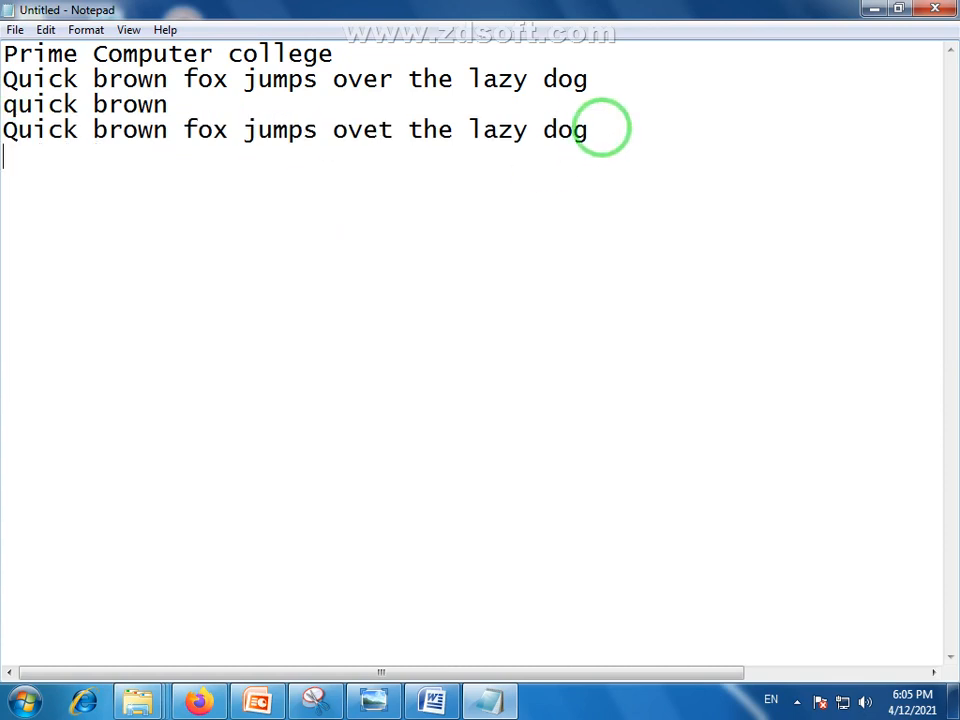
key(ctrl+v)
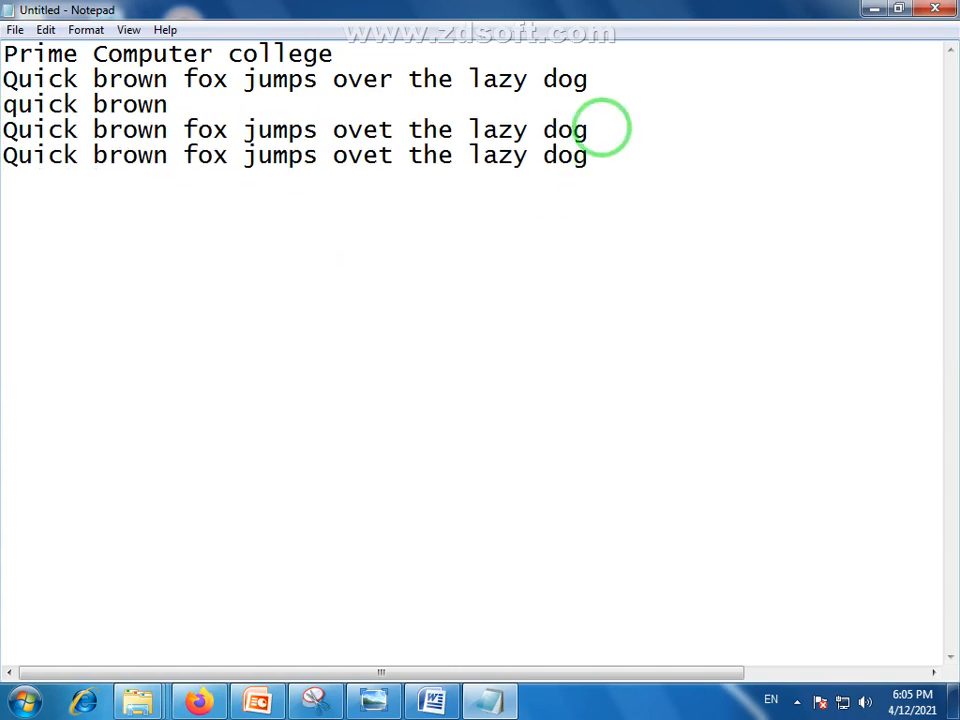
right_click(21, 183)
click(64, 260)
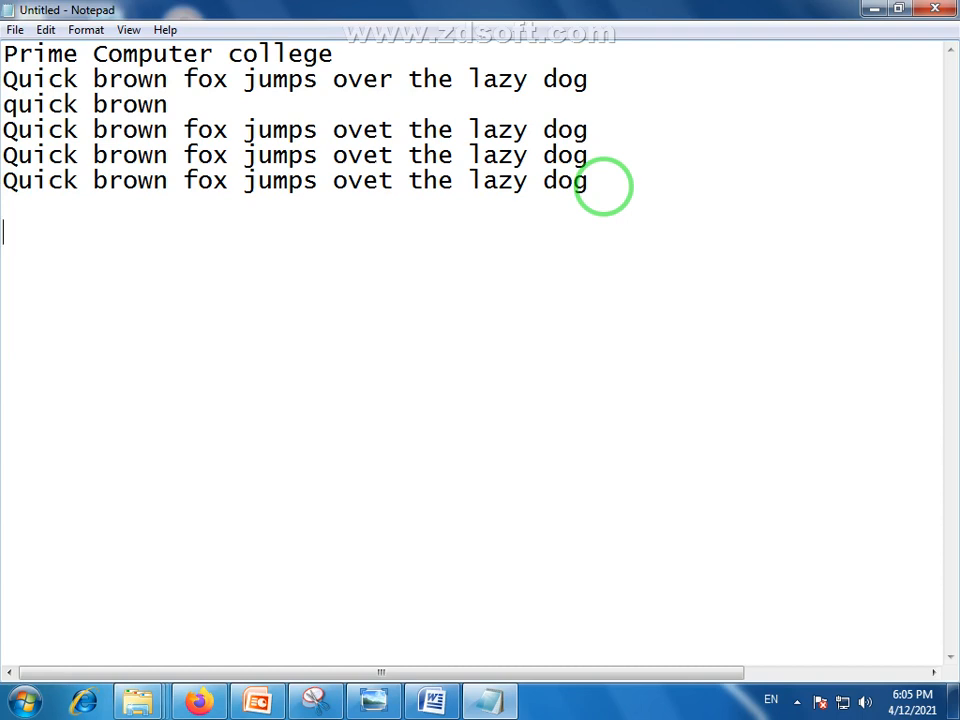
Practise selecting "quick brown" on the third line twice, clearing the selection each time.
click(366, 185)
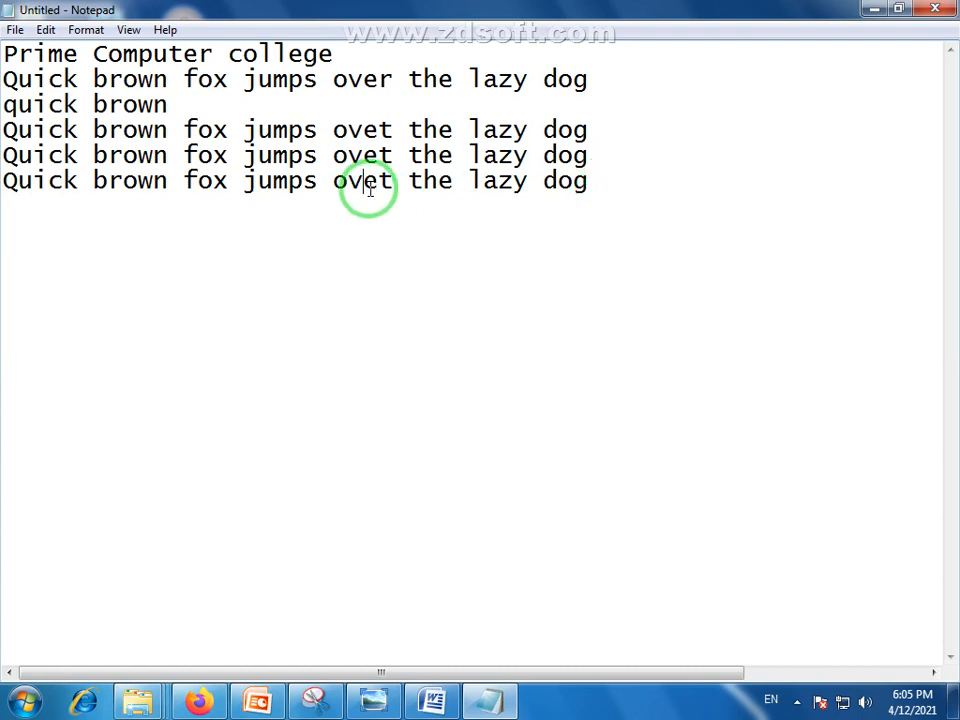
click(176, 108)
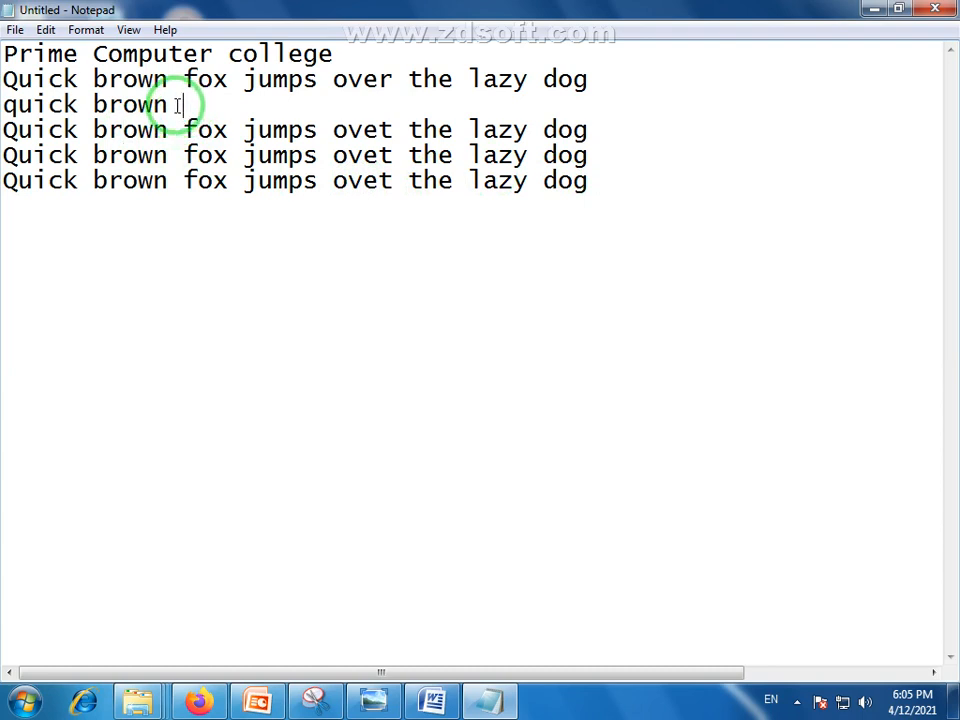
drag(166, 107, 4, 104)
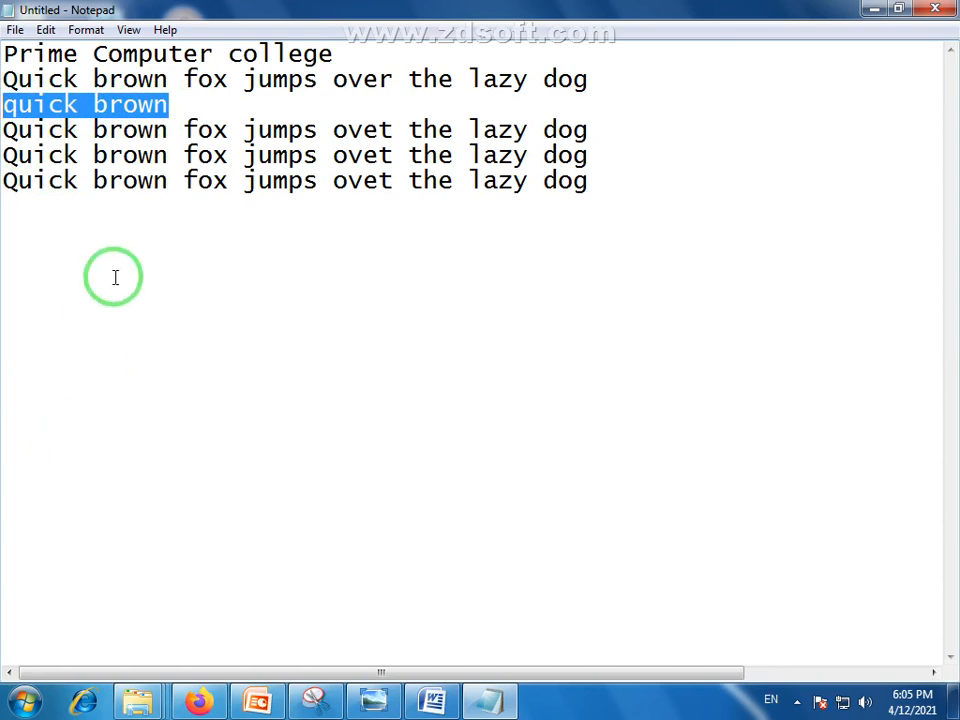
click(134, 220)
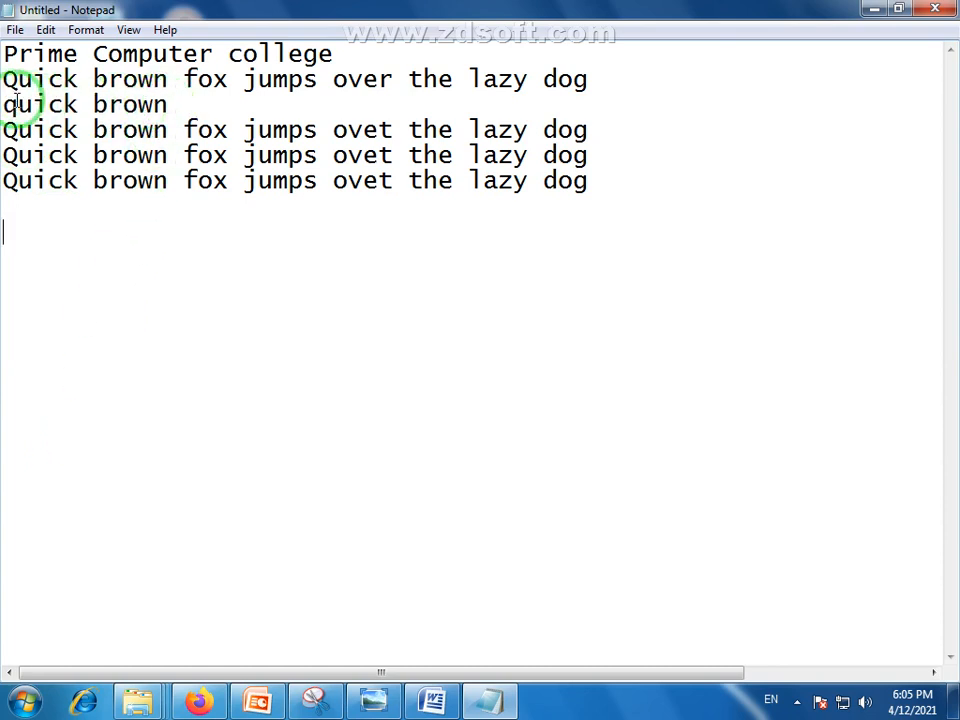
click(172, 104)
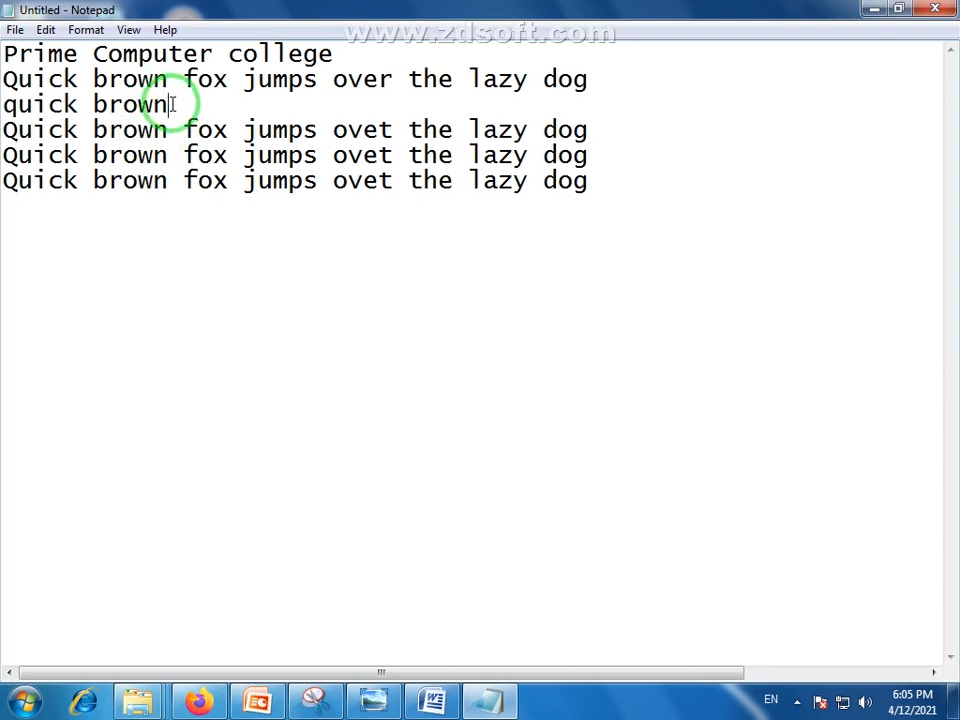
drag(170, 104, 4, 107)
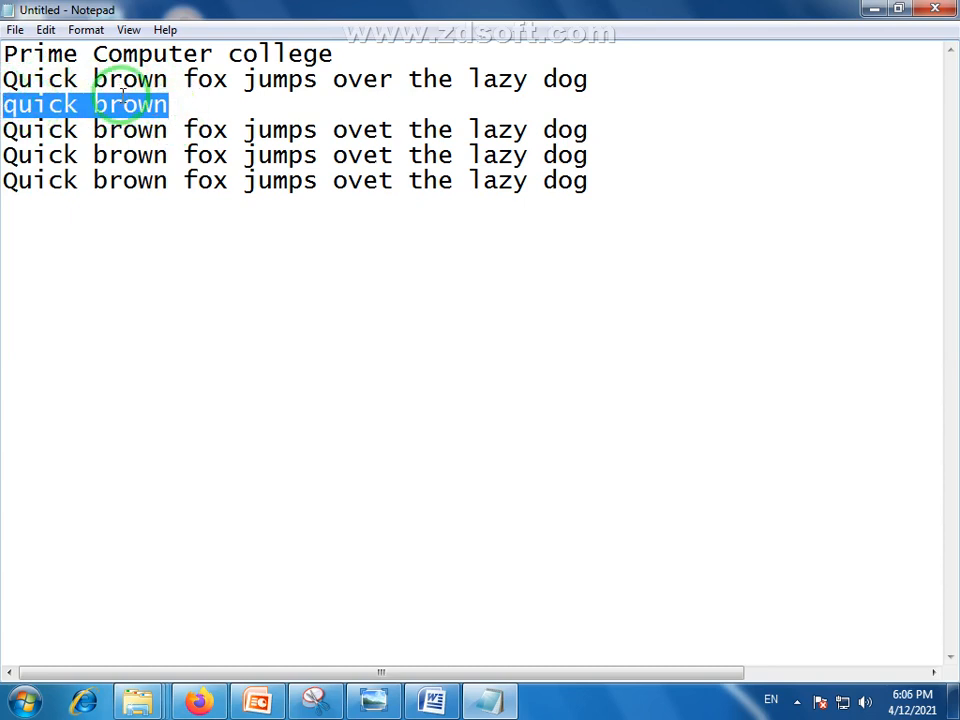
click(174, 108)
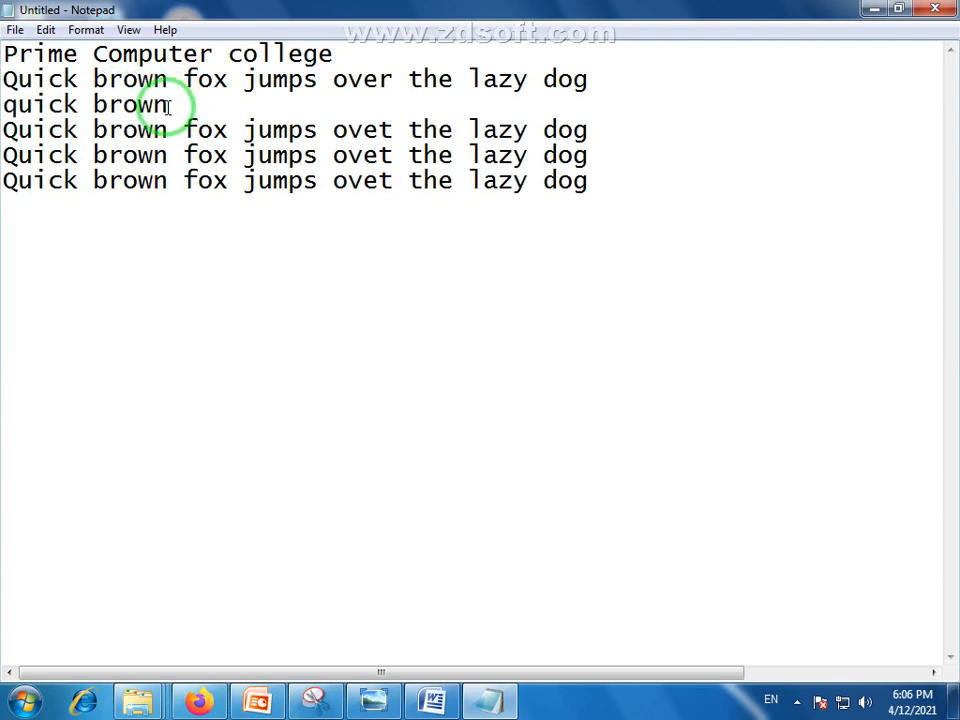
Select "quick brown" on the third line and view the editing commands available for the selection.
drag(5, 104, 168, 110)
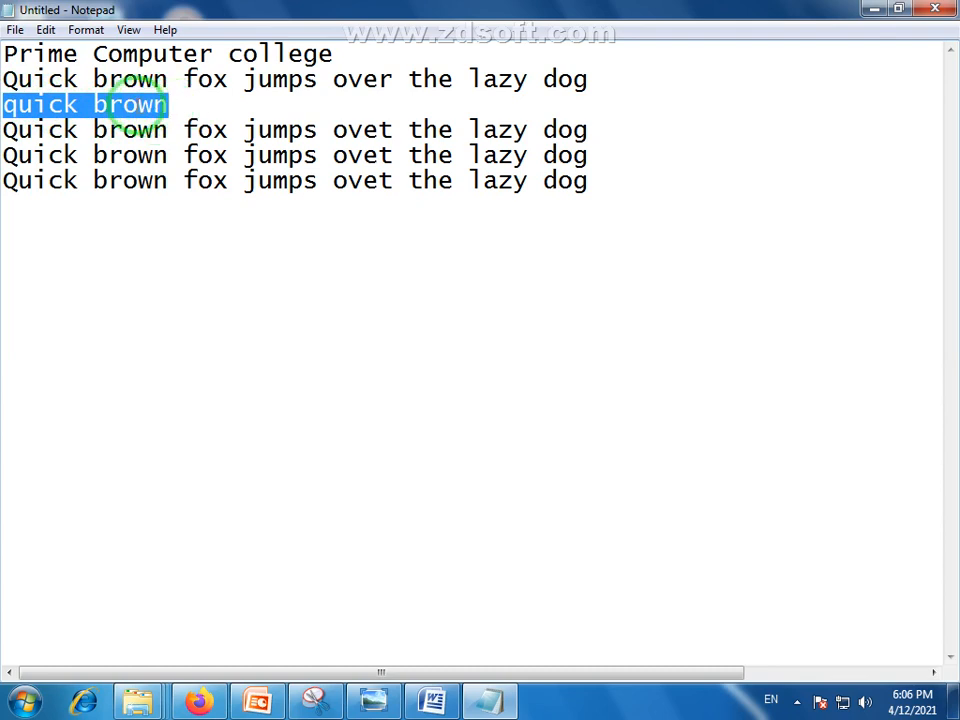
right_click(137, 108)
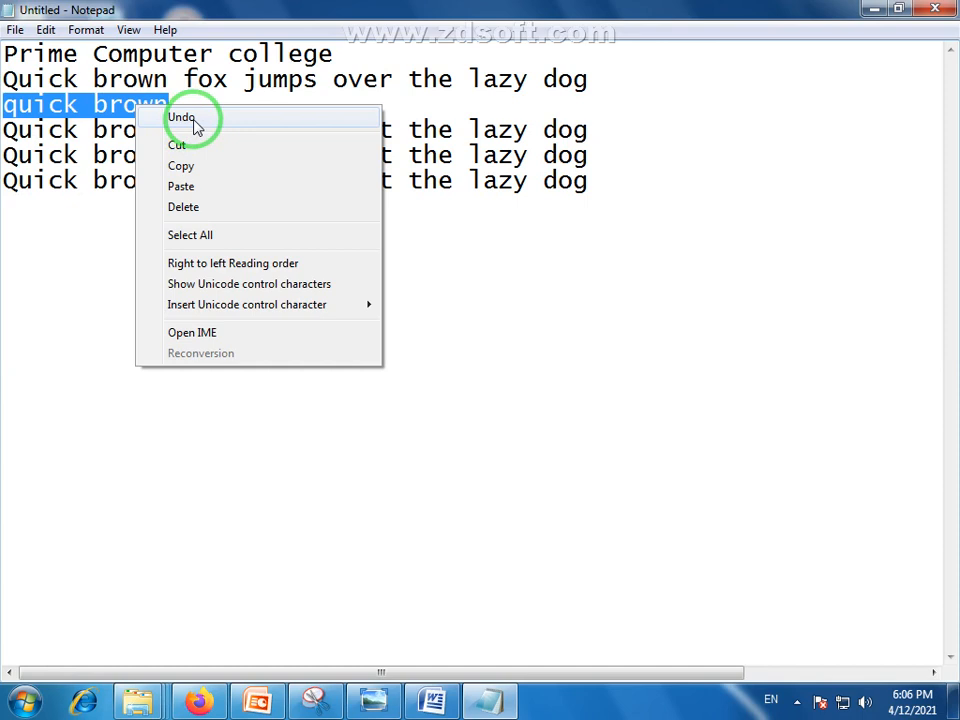
click(401, 178)
Delete "the lazy dog" from the end of the sixth line and undo the deletion.
drag(606, 182, 412, 190)
key(Delete)
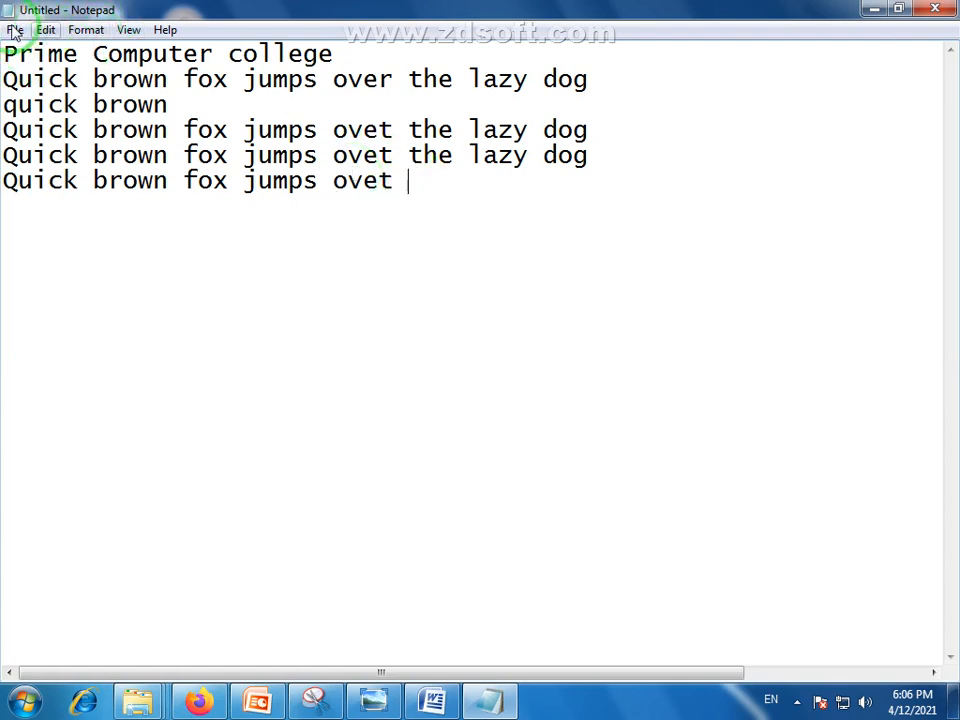
right_click(407, 182)
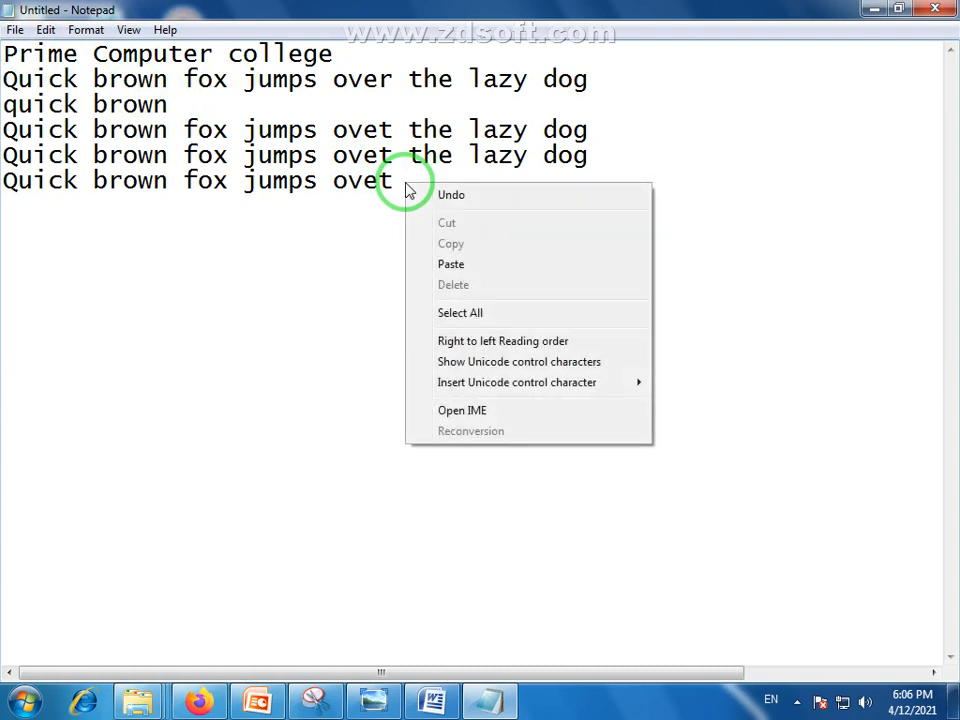
click(462, 197)
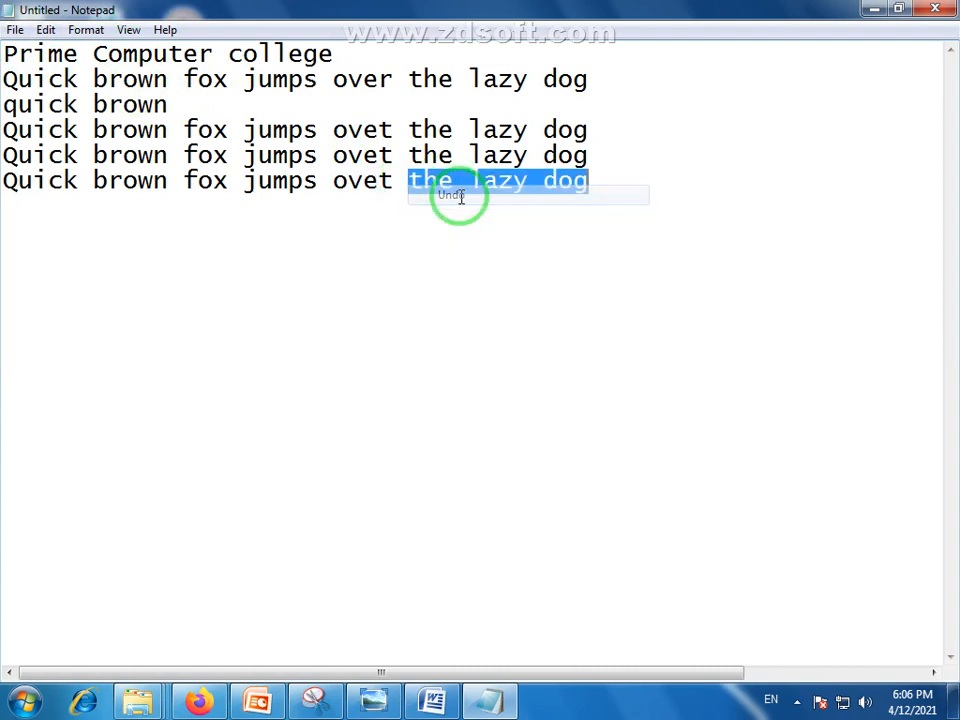
click(414, 204)
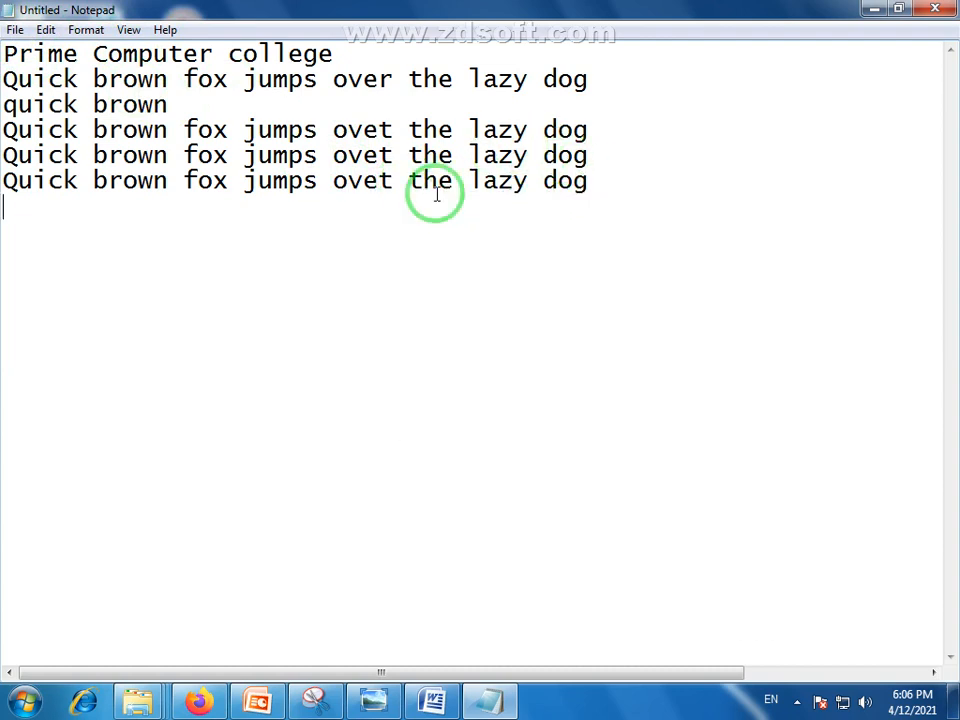
Cut "quick brown" from the third line and paste it below the sentences after one blank line, undoing and restoring the paste once.
drag(165, 103, 3, 115)
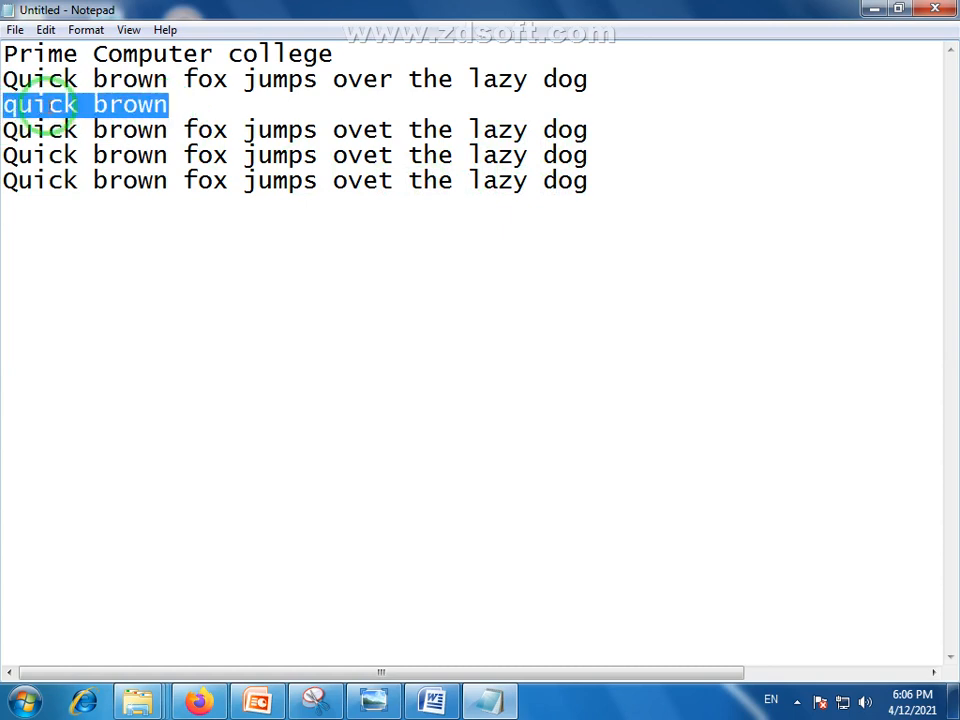
right_click(79, 110)
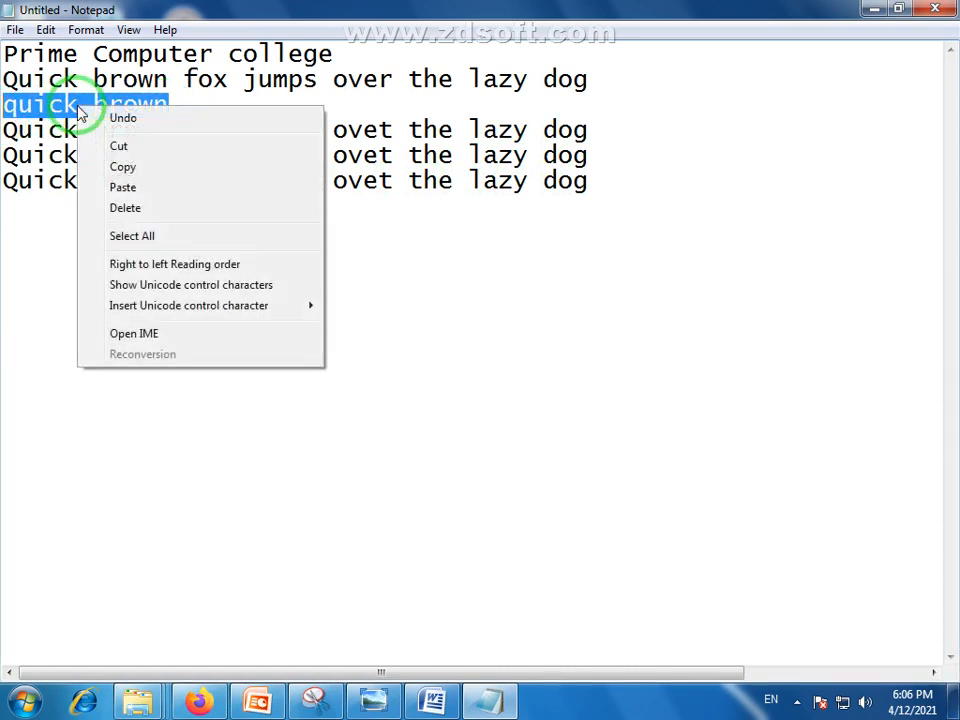
click(125, 148)
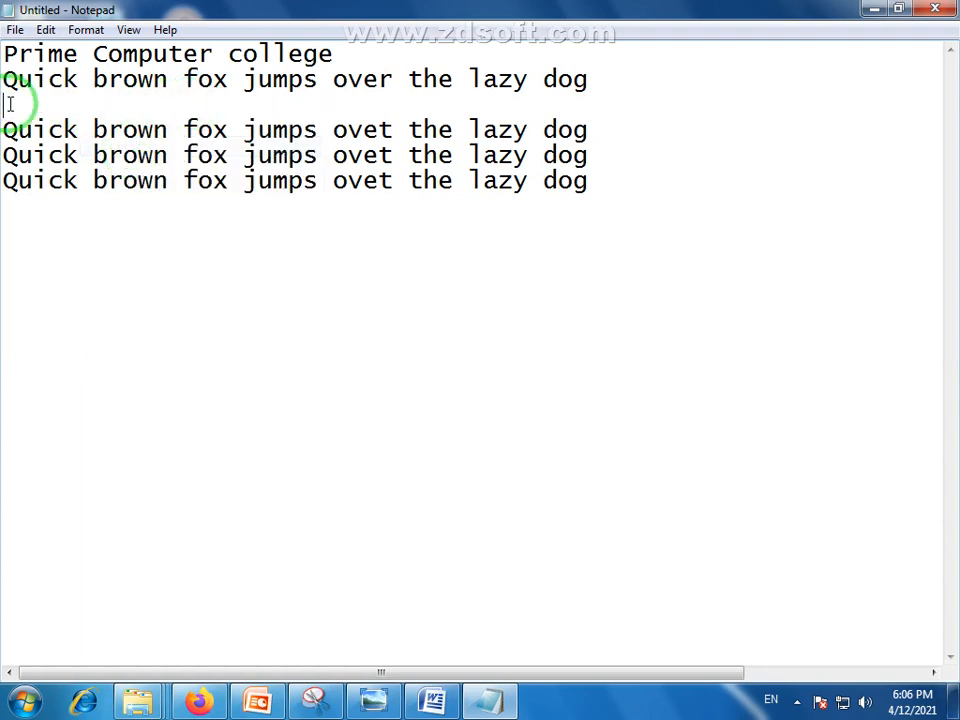
click(11, 208)
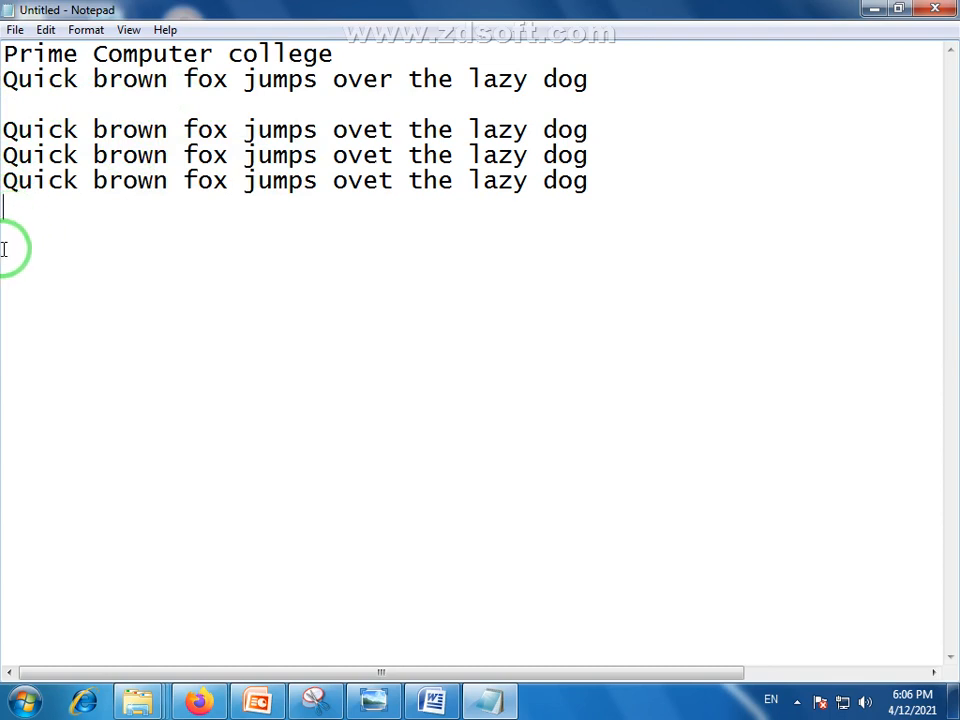
key(Return)
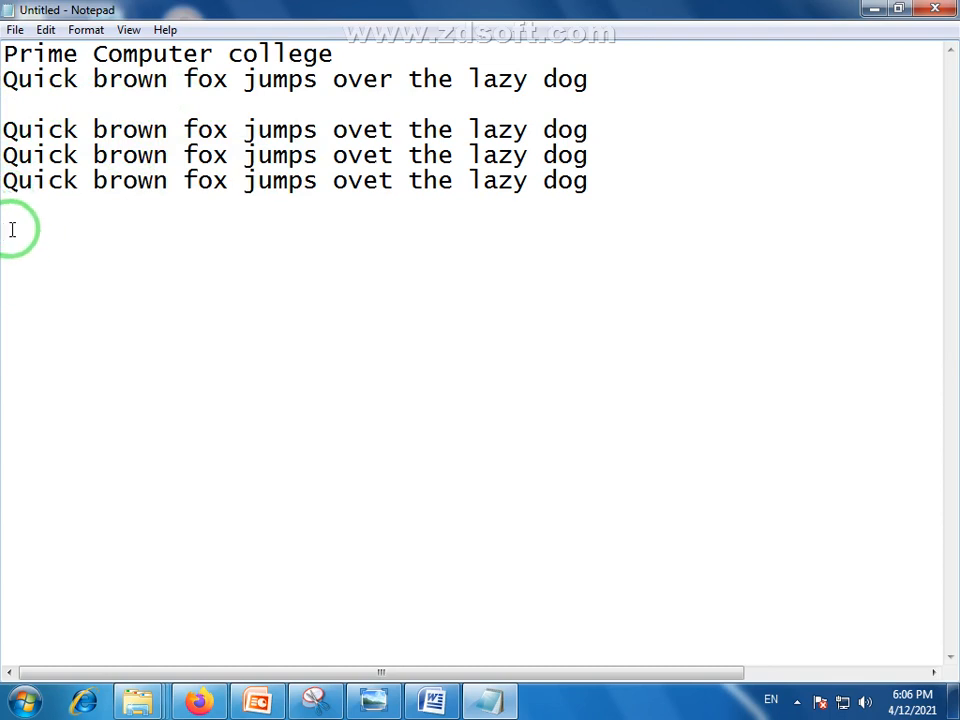
right_click(10, 234)
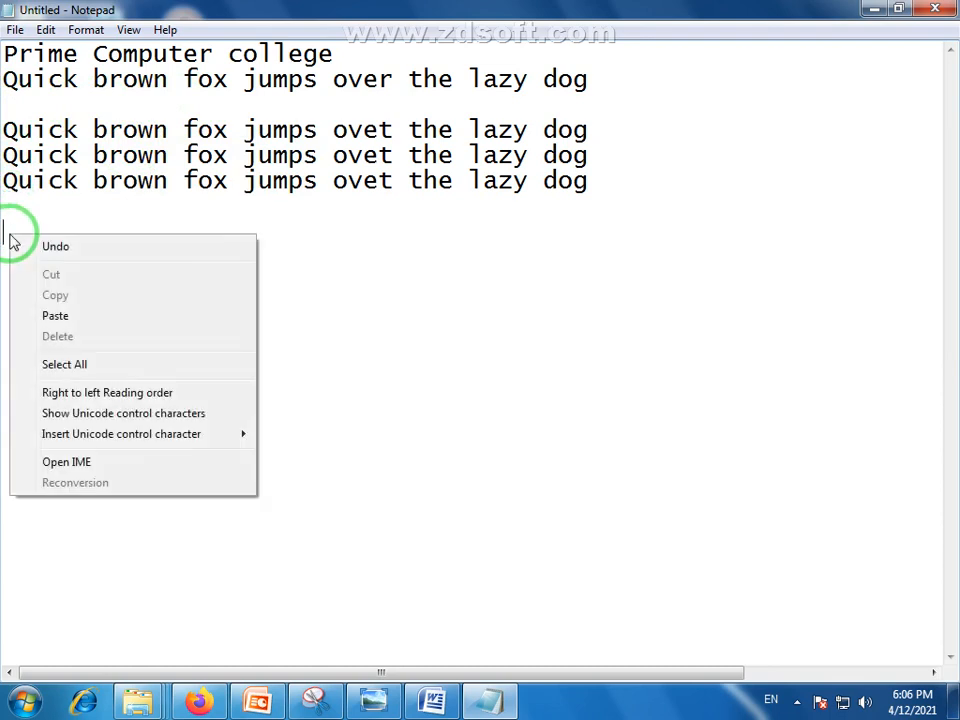
click(56, 316)
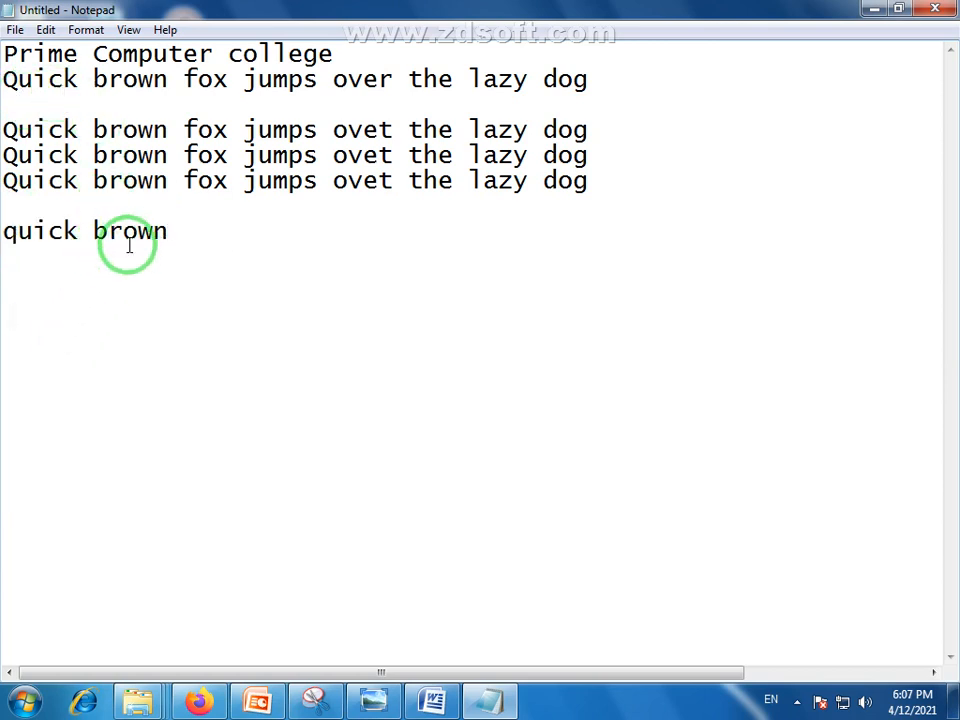
key(ctrl+z)
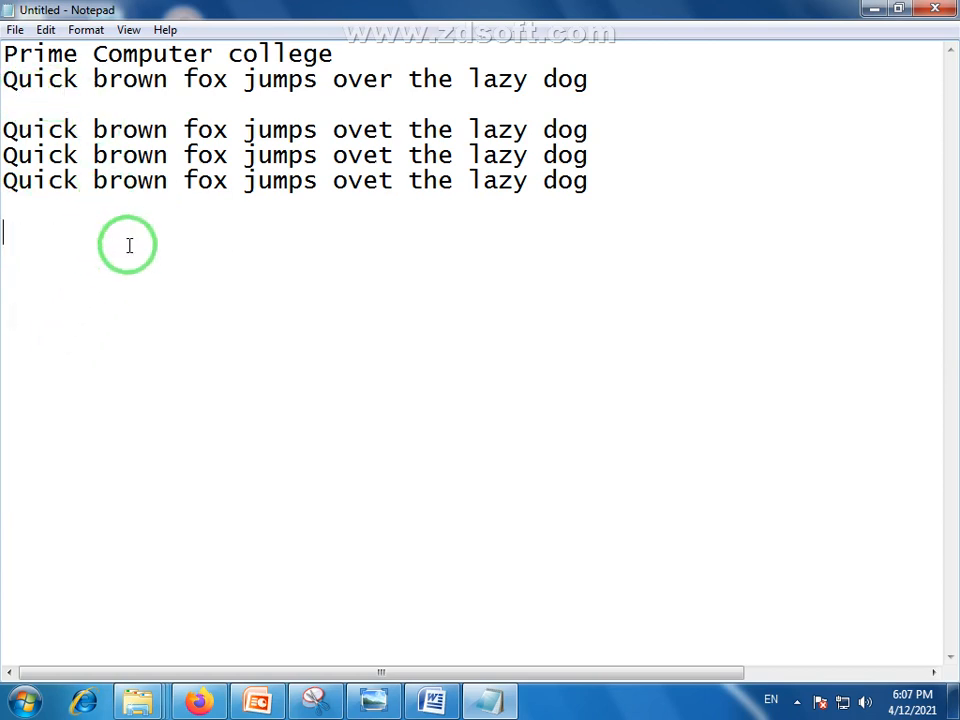
key(ctrl+z)
Paste the cut "quick brown" back onto the empty third line.
click(60, 103)
right_click(60, 103)
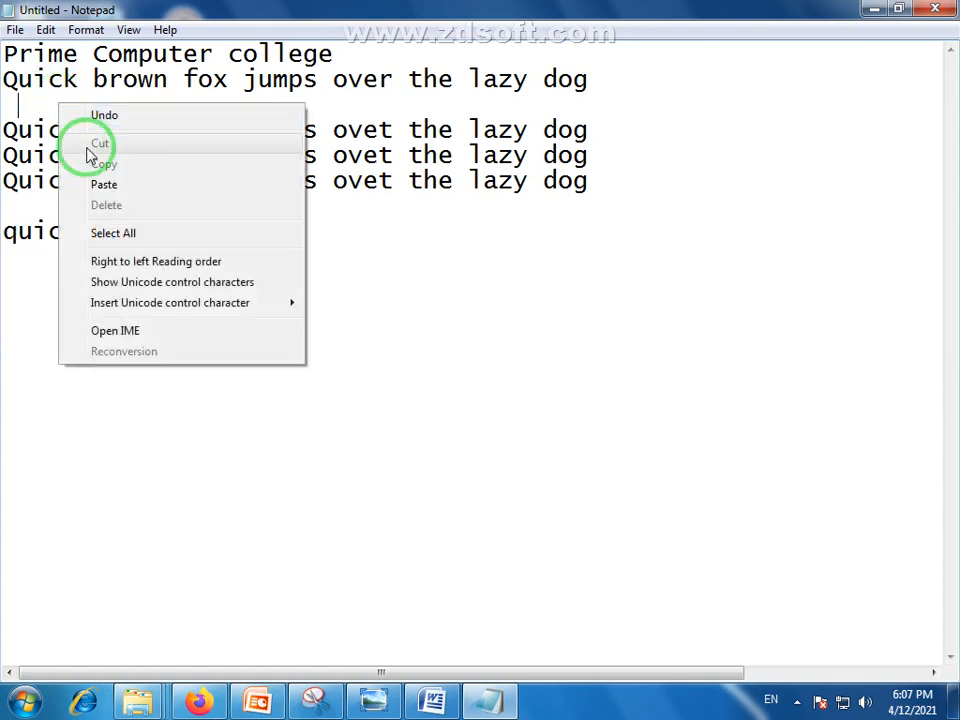
click(6, 103)
right_click(5, 107)
click(47, 194)
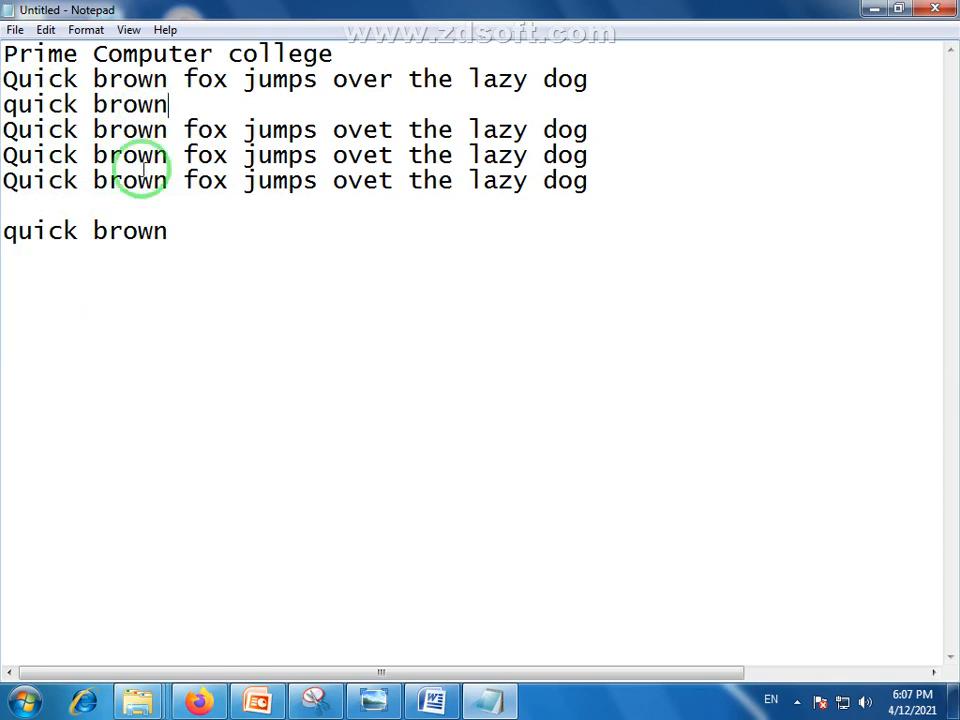
Copy "quick brown" from the third line and paste it three times on separate lines below the last "quick brown".
drag(169, 104, 3, 104)
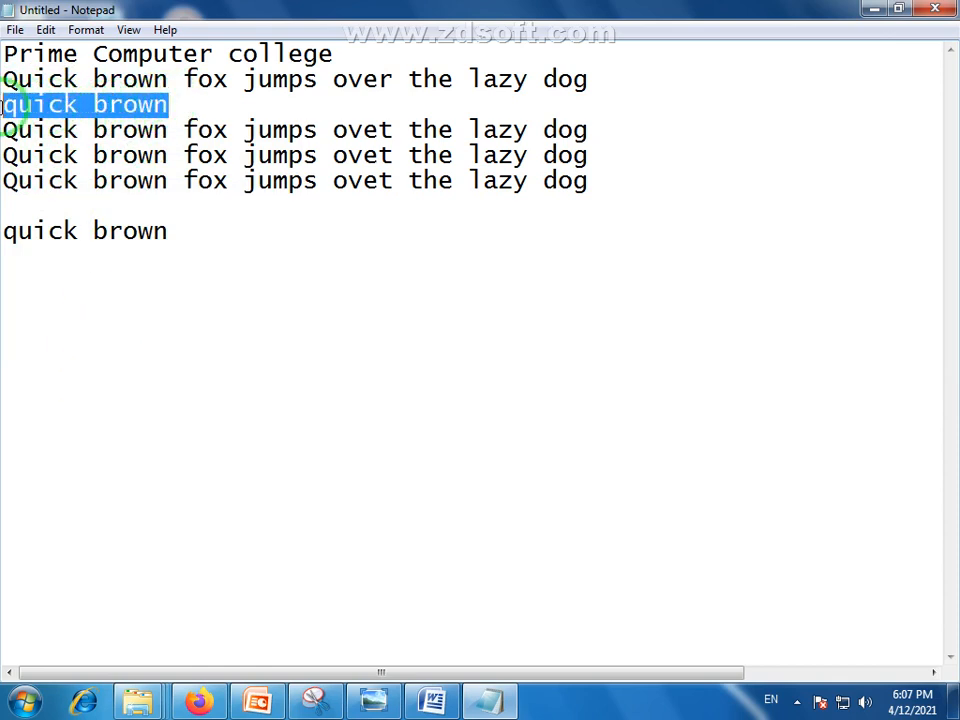
right_click(36, 104)
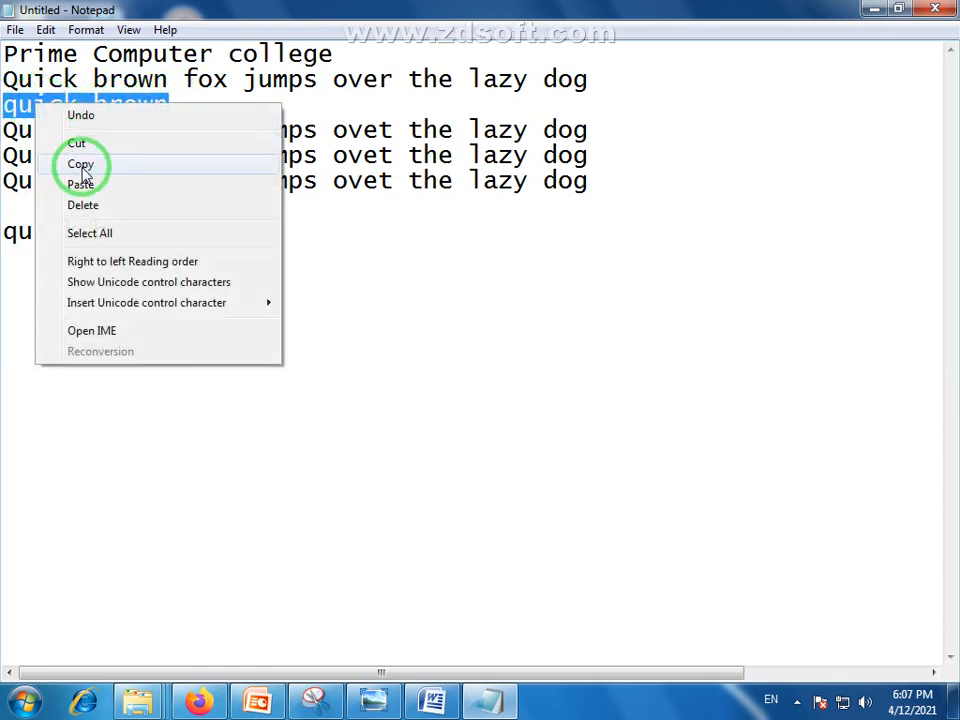
click(84, 166)
click(178, 232)
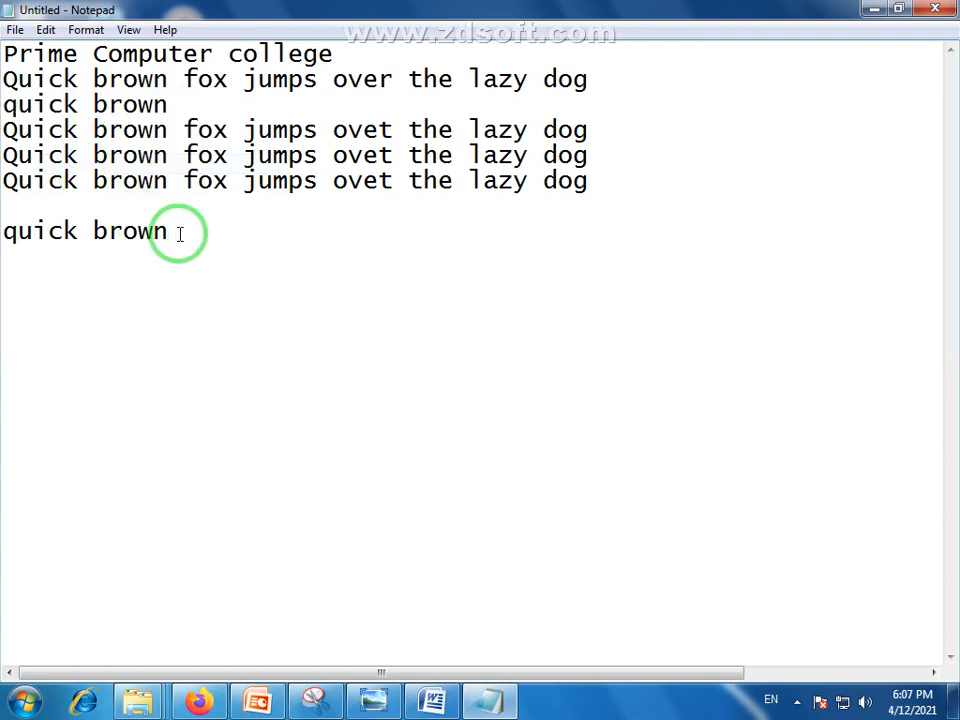
right_click(77, 261)
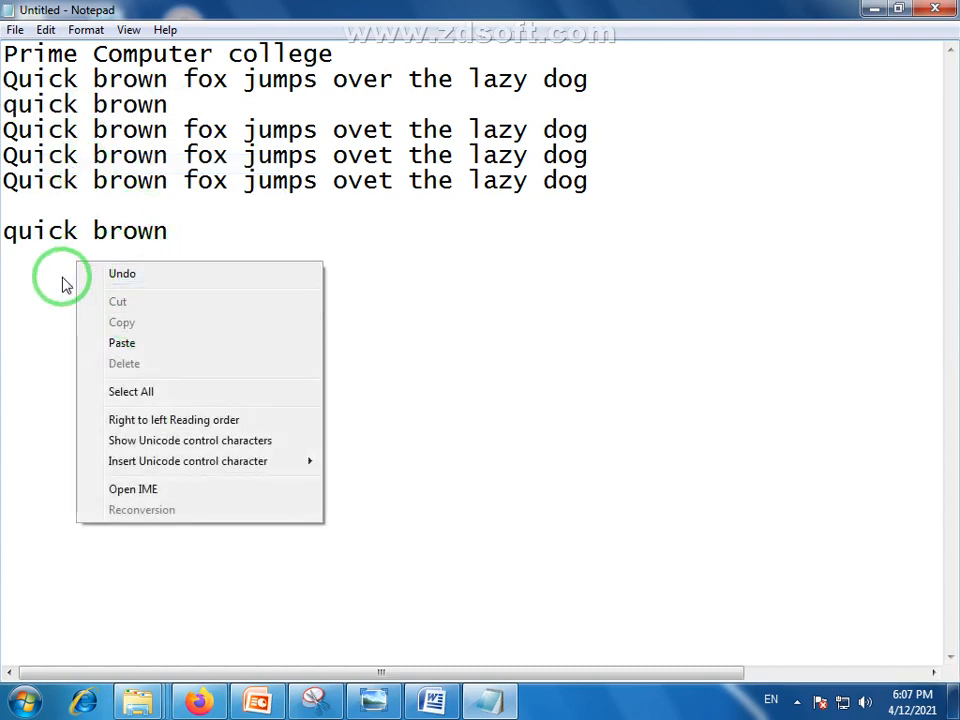
click(121, 344)
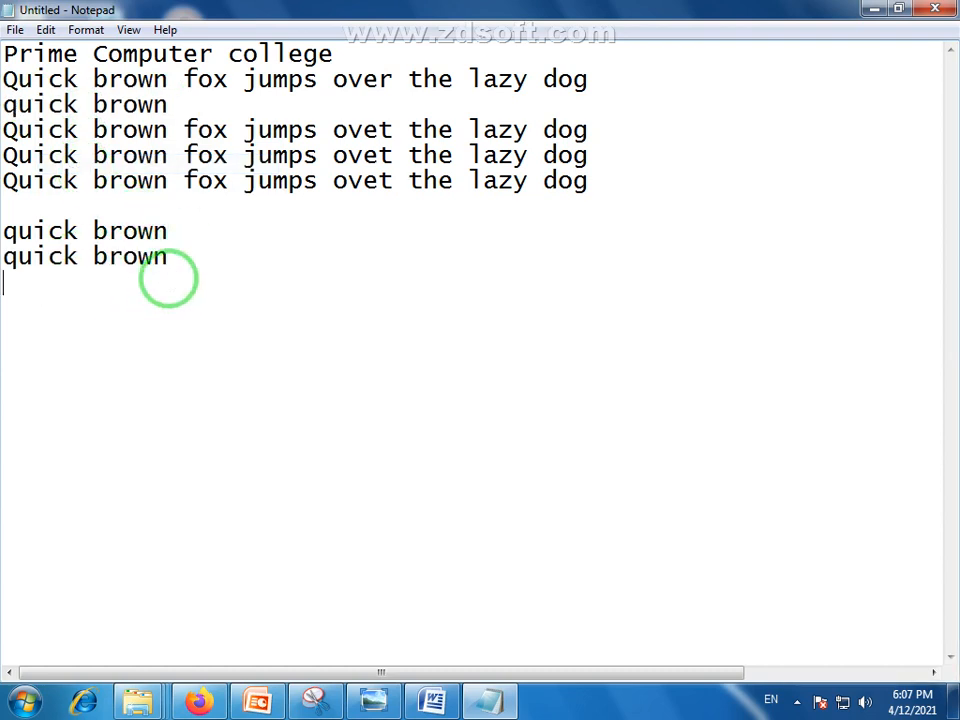
right_click(19, 283)
click(71, 360)
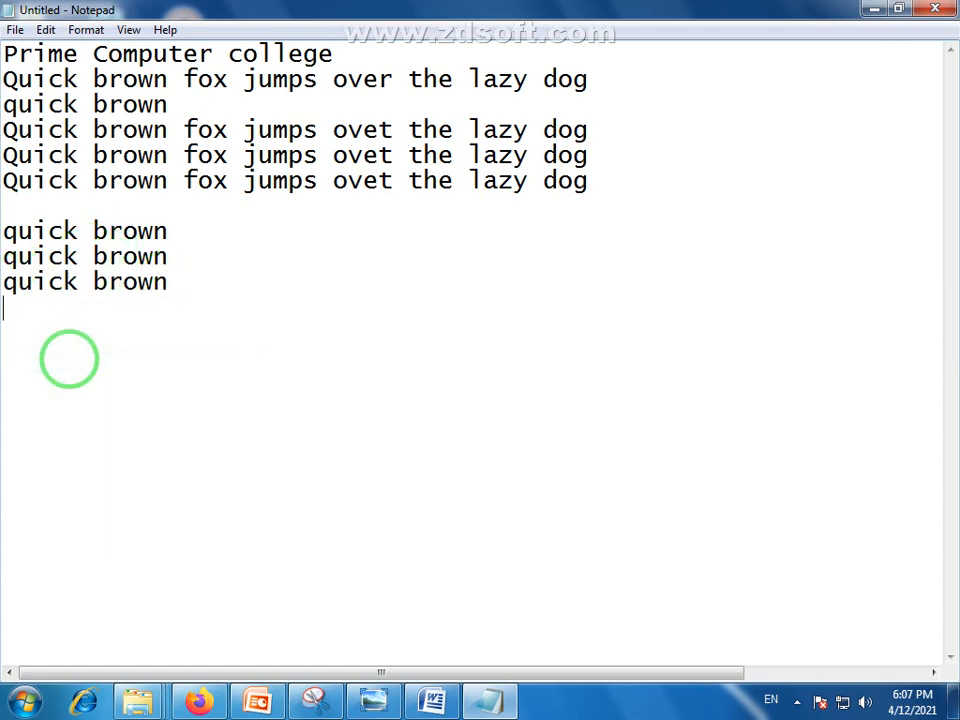
right_click(8, 306)
click(66, 389)
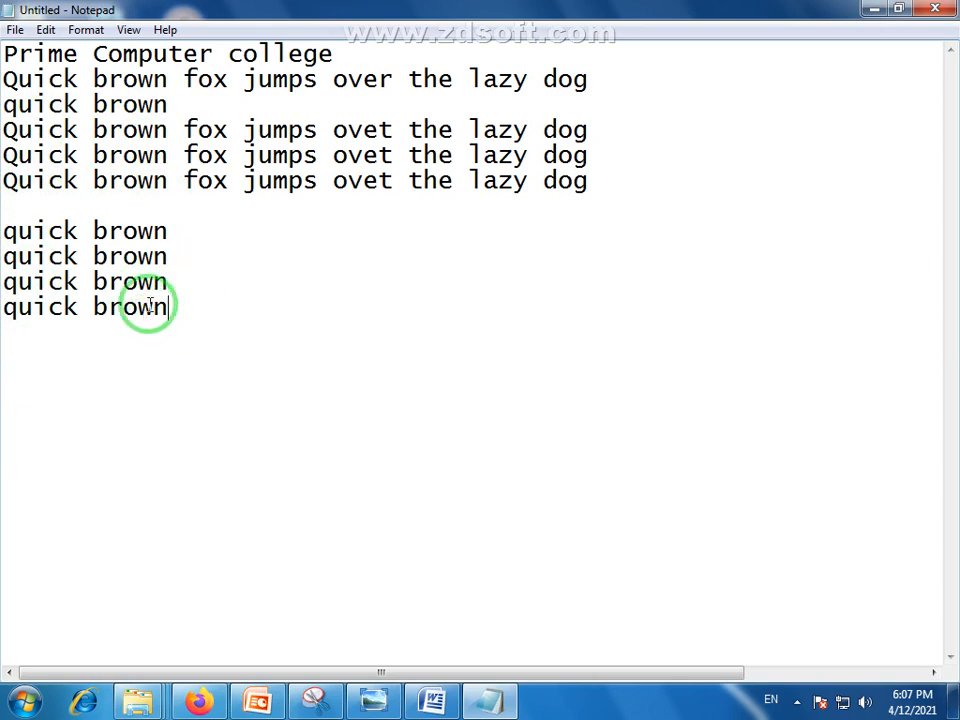
drag(150, 306, 15, 180)
click(78, 122)
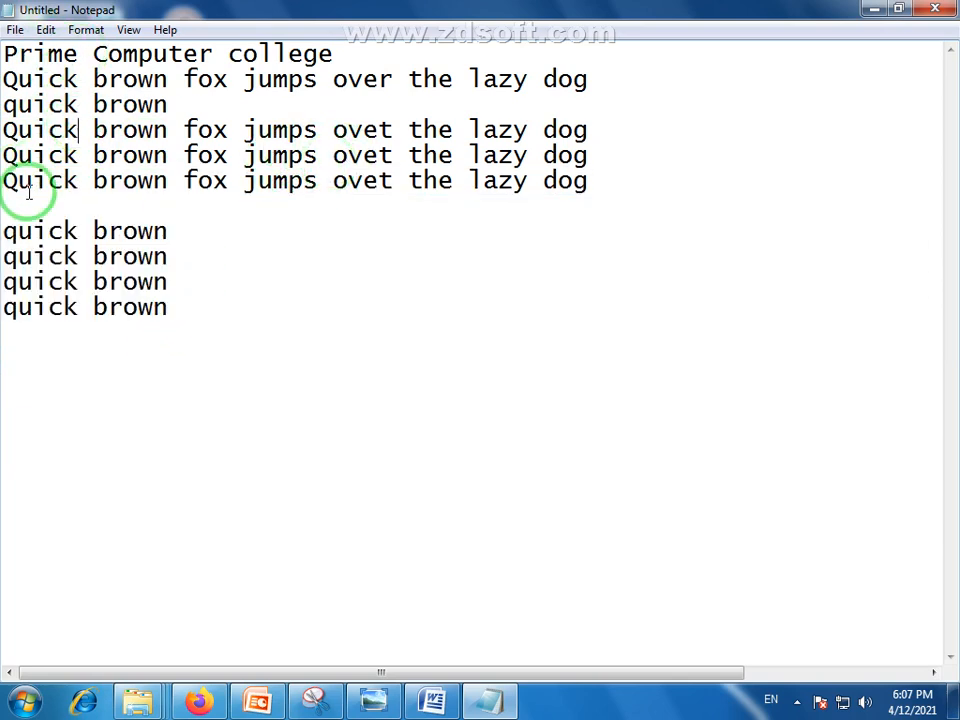
click(160, 282)
click(144, 208)
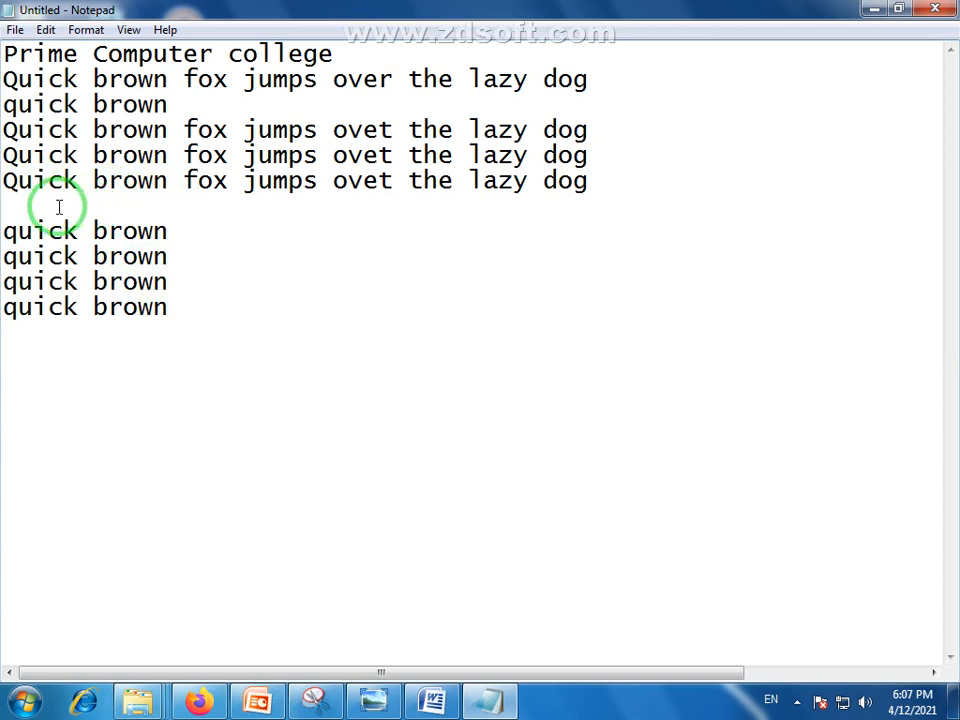
click(346, 182)
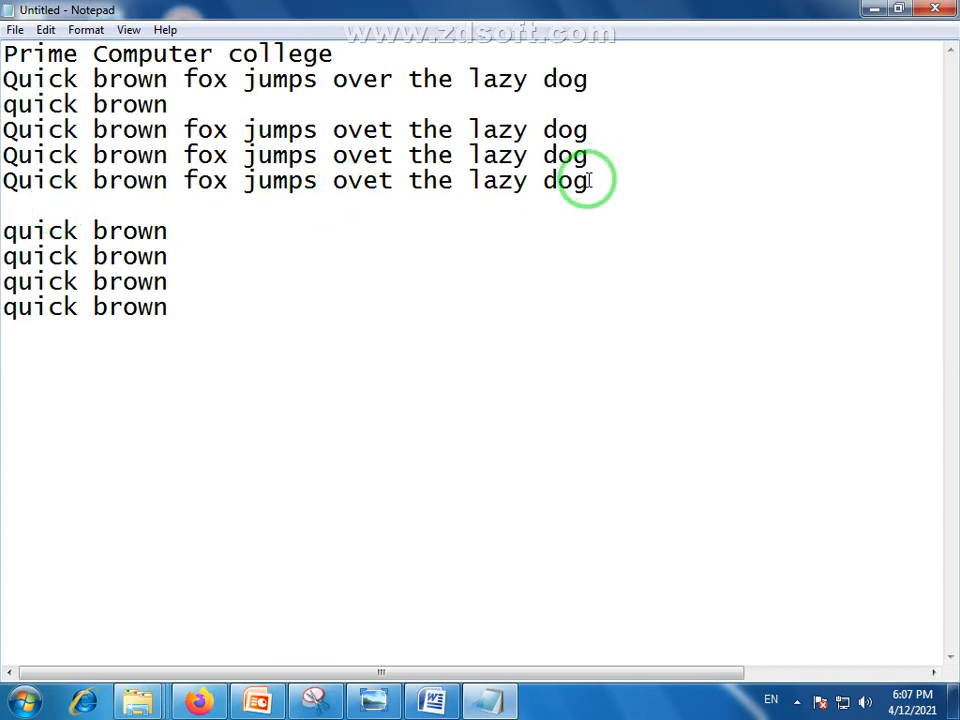
Practise selecting "lazy dog" at the end of the sixth line twice, and place the insertion point below the last "quick brown".
drag(585, 178, 474, 184)
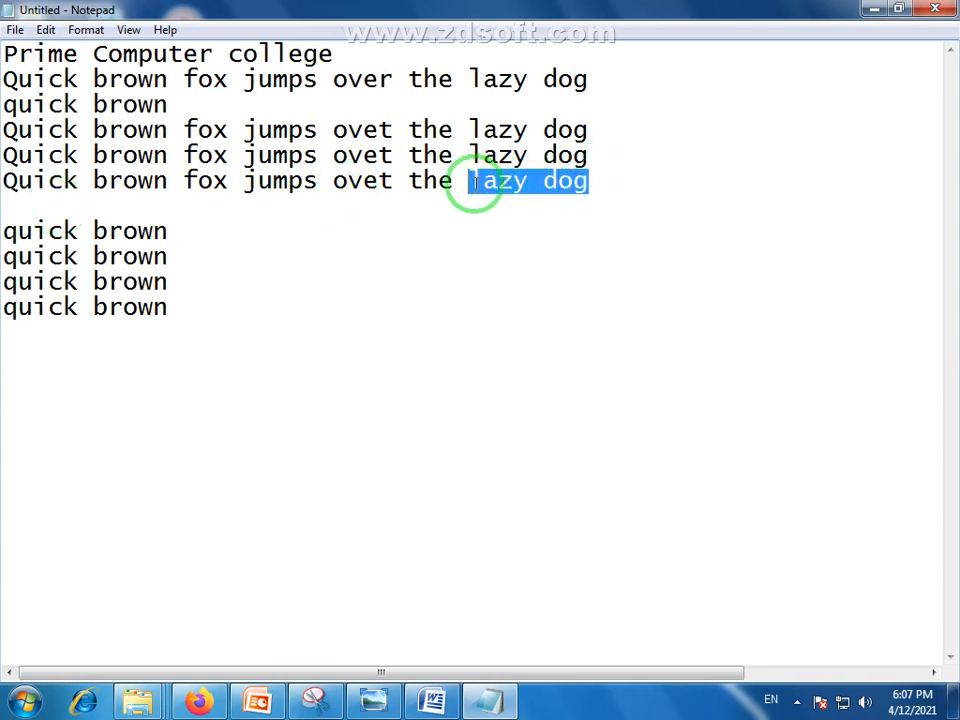
click(486, 212)
drag(594, 178, 474, 188)
click(34, 328)
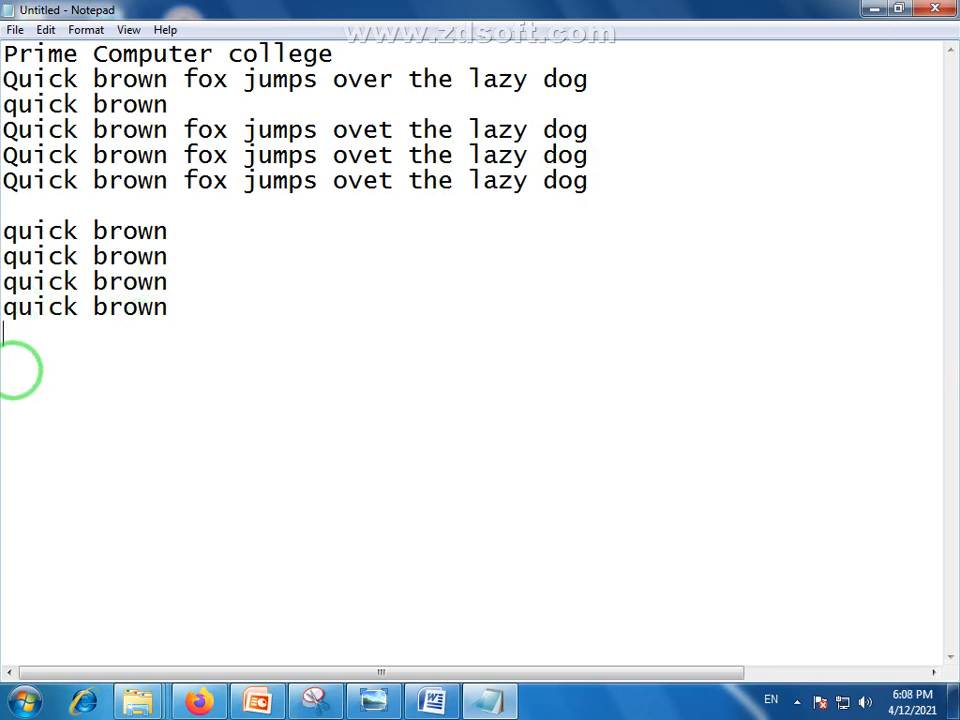
click(16, 370)
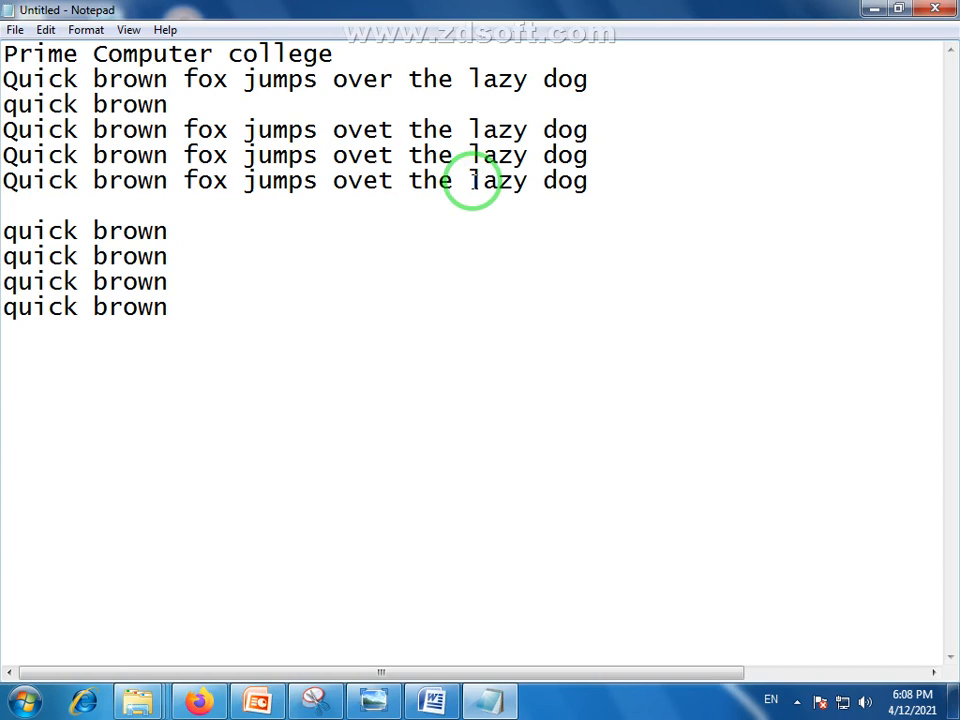
Move the insertion point to the sixth line, select its final words "lazy dog" character by character and copy them.
key(Up)
key(Up)
key(Up)
key(Up)
key(Up)
key(Up)
key(Right)
key(Right)
key(Right)
key(Right)
key(Right)
key(Right)
key(Right)
key(Right)
key(Right)
key(Right)
key(Right)
key(Right)
key(Right)
key(Right)
key(Right)
key(Right)
key(Right)
key(Right)
key(Right)
key(Right)
key(Right)
key(Right)
key(Right)
key(Right)
key(Left)
key(Left)
key(Left)
key(Left)
key(Left)
key(Left)
key(Left)
key(shift+Right)
key(shift+Right)
key(shift+Right)
key(shift+Right)
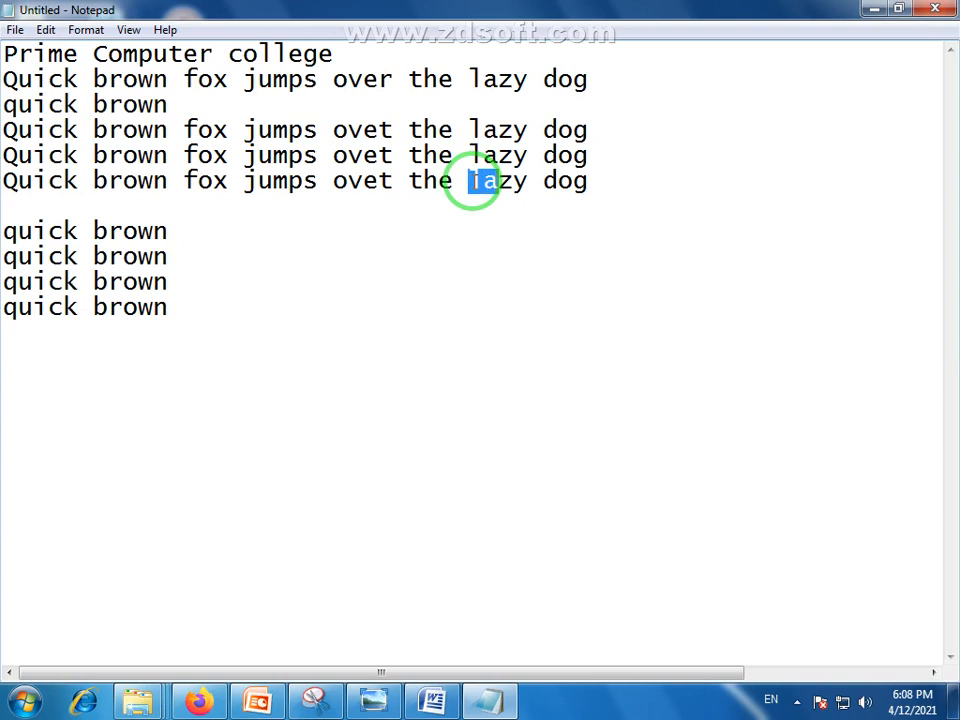
key(shift+Right)
key(shift+Right)
key(shift+Right)
key(shift+Right)
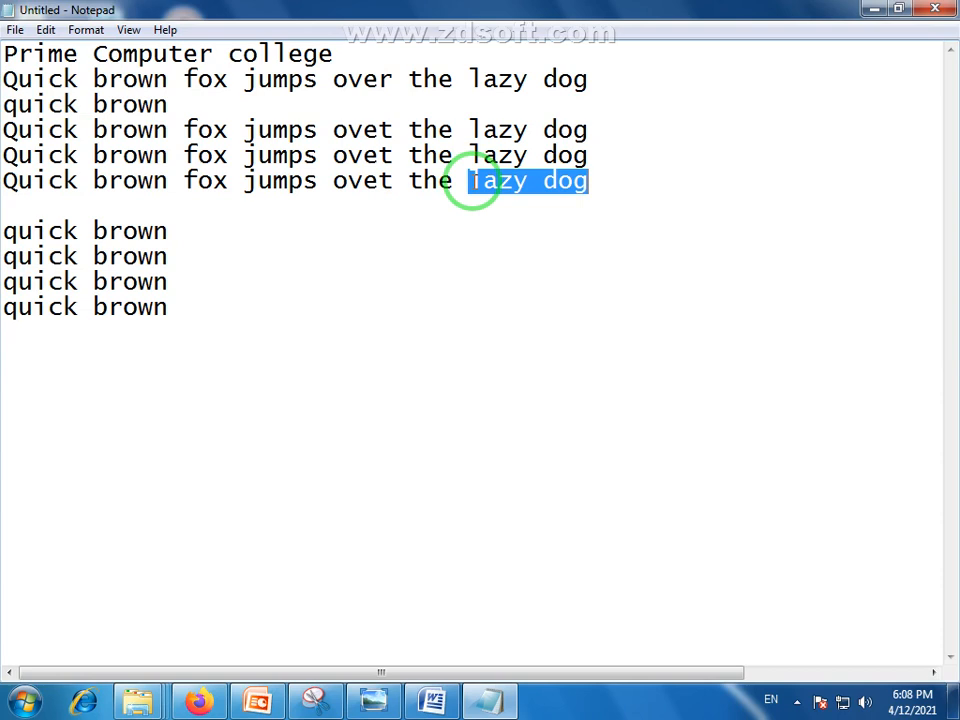
Paste "lazy dog" on four consecutive lines below the "quick brown" lines, leaving one blank line between the groups.
key(Down)
key(Down)
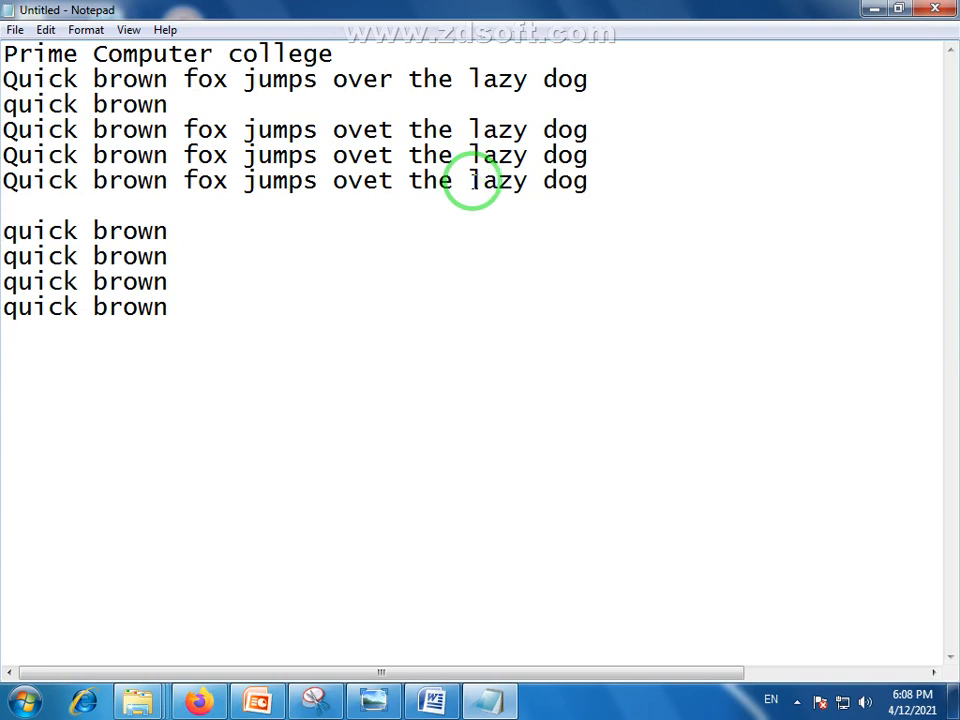
key(Down)
key(Down)
key(Down)
key(Down)
key(ctrl+v)
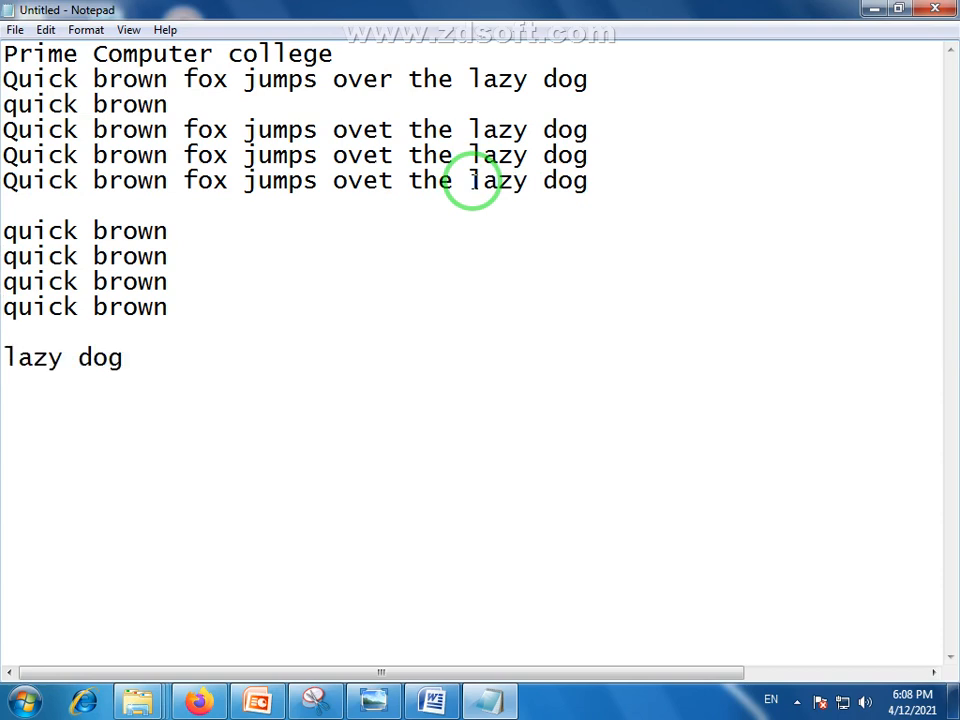
key(Return)
key(ctrl+v)
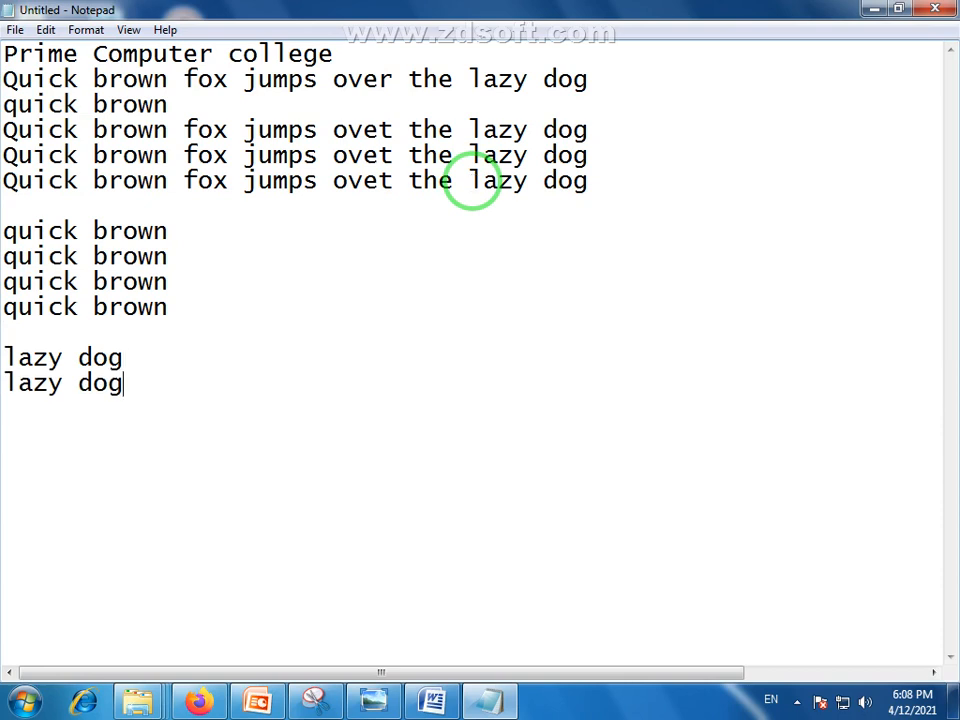
key(Return)
key(ctrl+v)
key(Return)
key(ctrl+v)
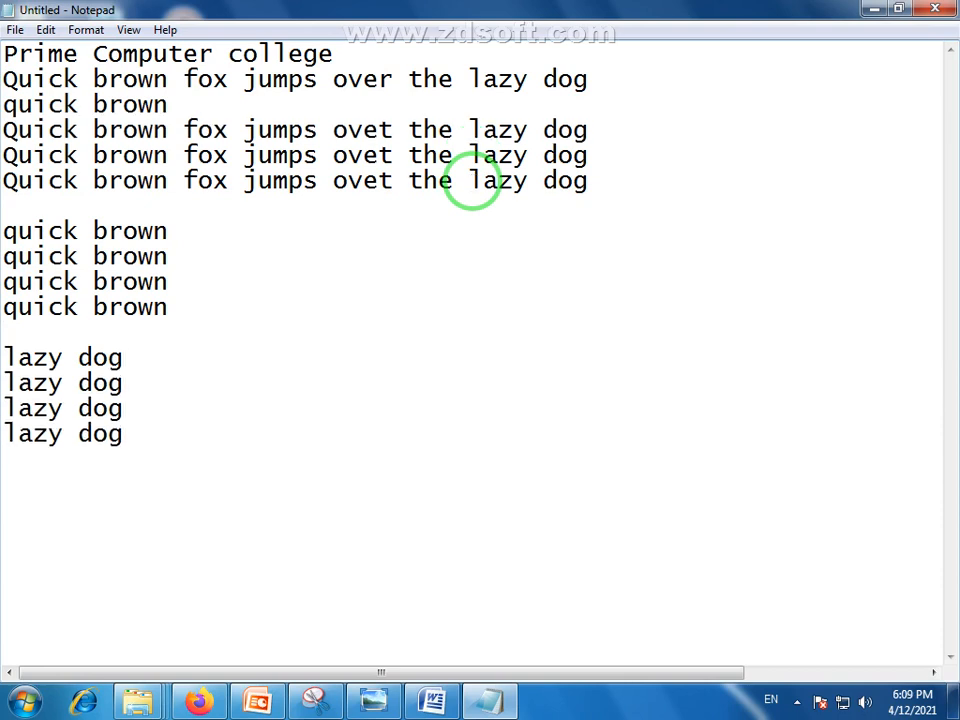
Paste "lazy dog" on a fifth line of its group and practise selecting from the end of the text upwards.
key(Return)
key(ctrl+v)
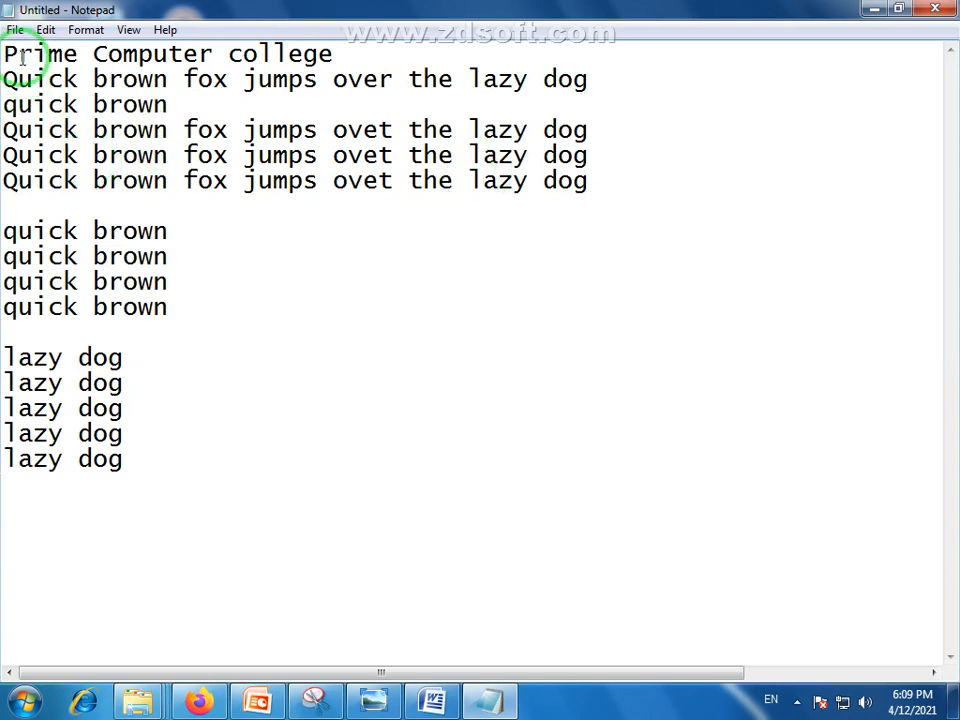
drag(124, 459, 63, 358)
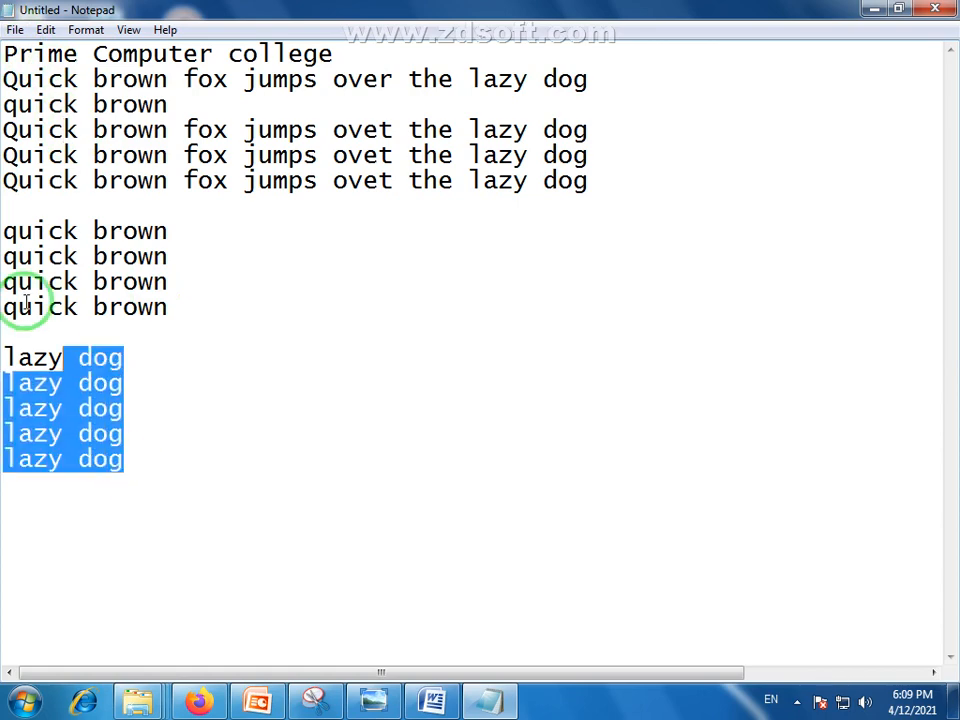
drag(25, 306, 8, 52)
click(80, 132)
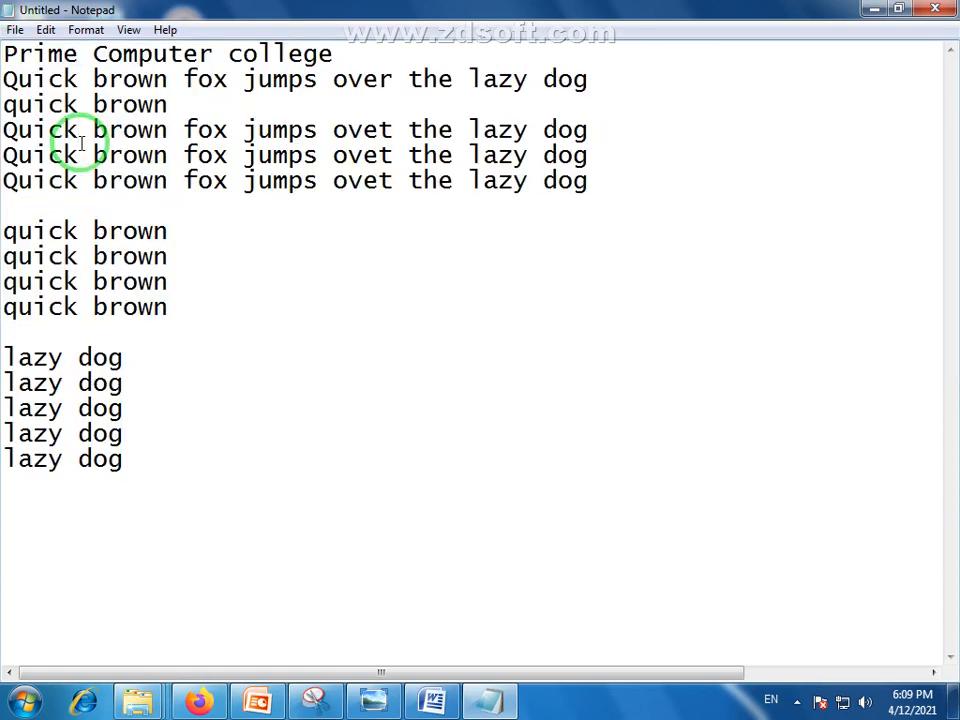
click(213, 130)
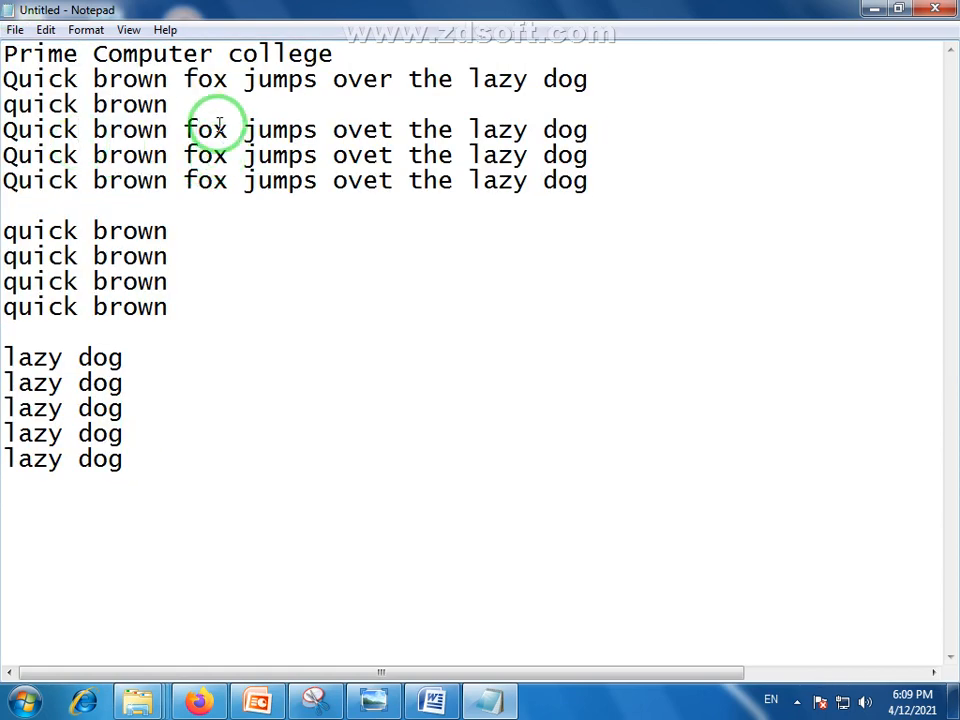
Insert a blank line above the first "quick brown" line and practise selecting text in the block below it.
click(4, 104)
key(Return)
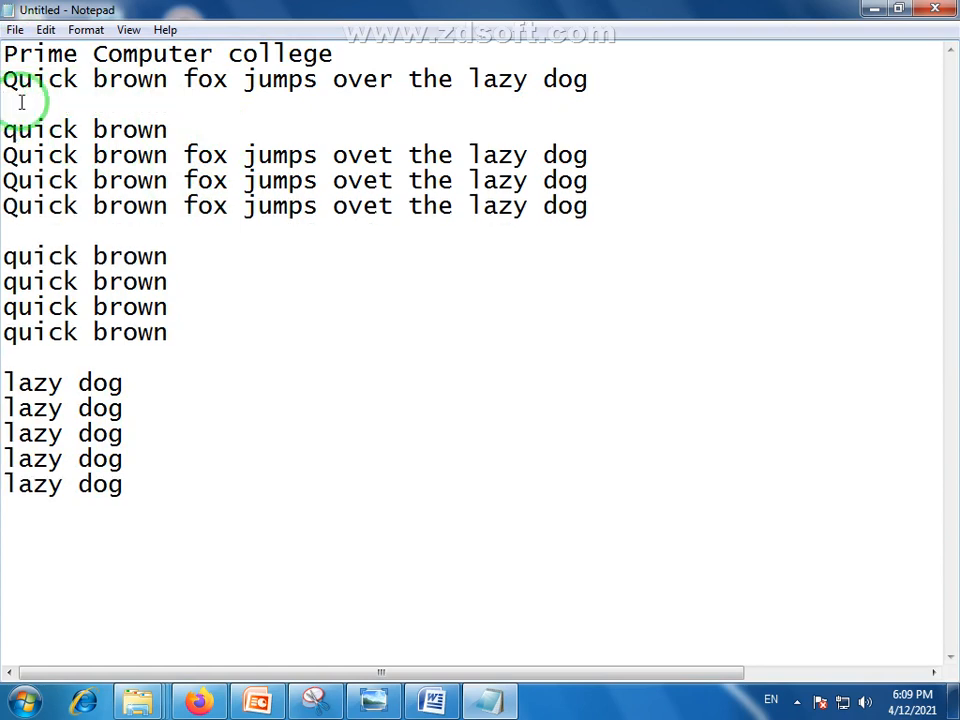
click(118, 125)
drag(587, 205, 5, 222)
click(150, 182)
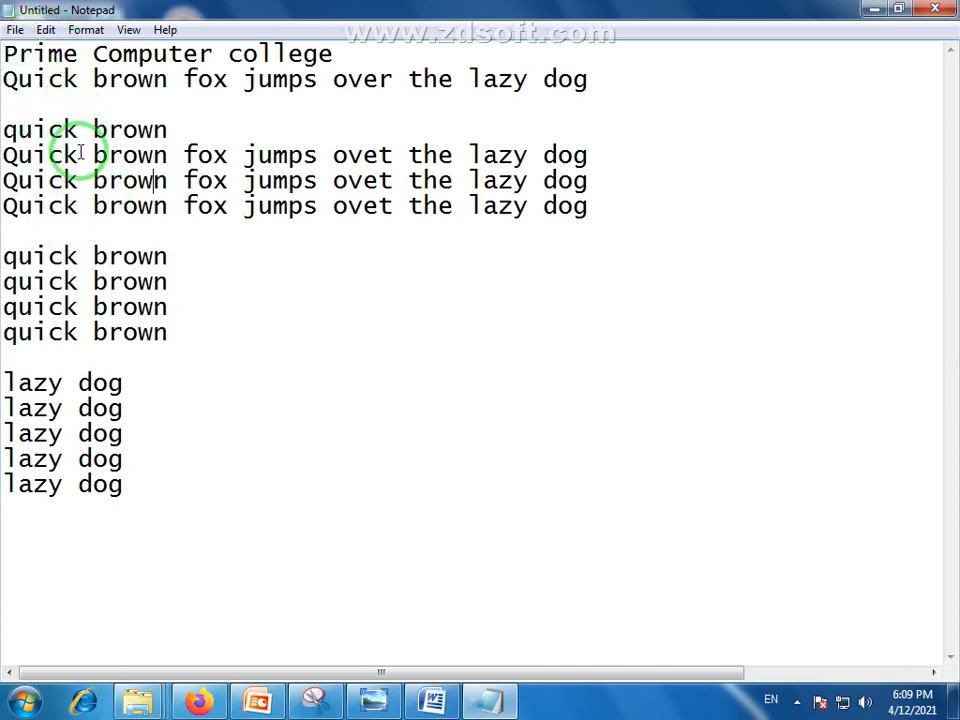
drag(92, 131, 85, 155)
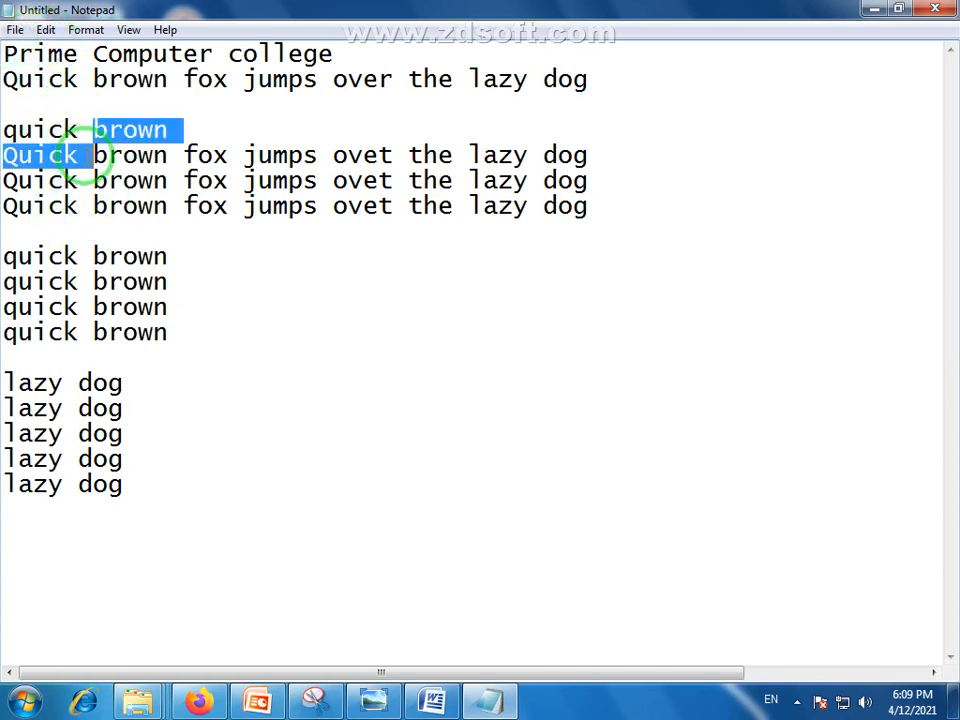
click(81, 181)
click(85, 87)
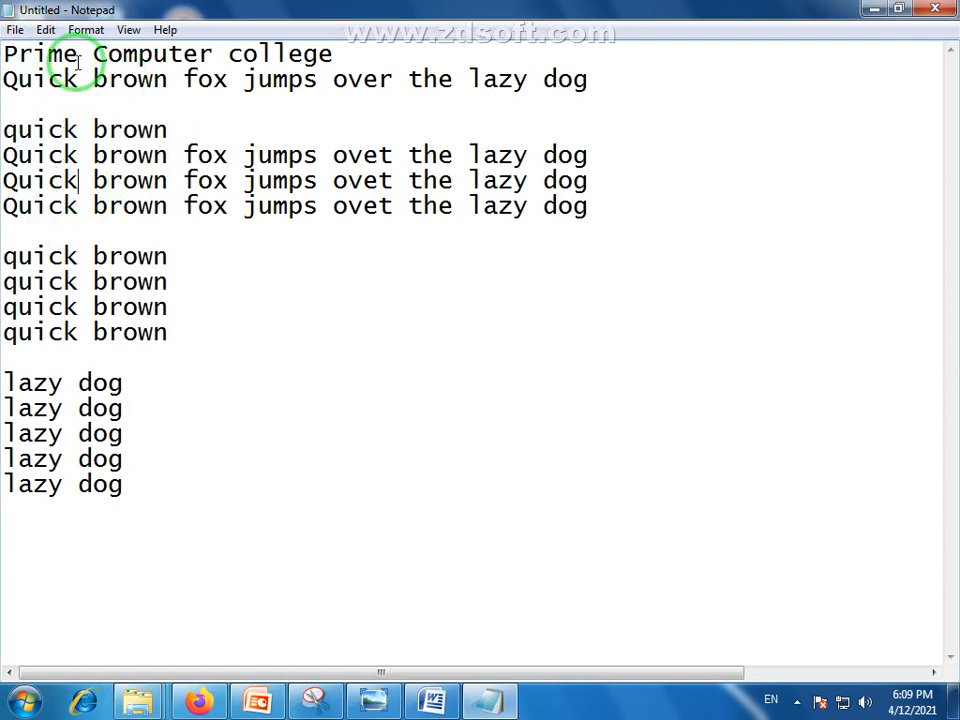
click(46, 30)
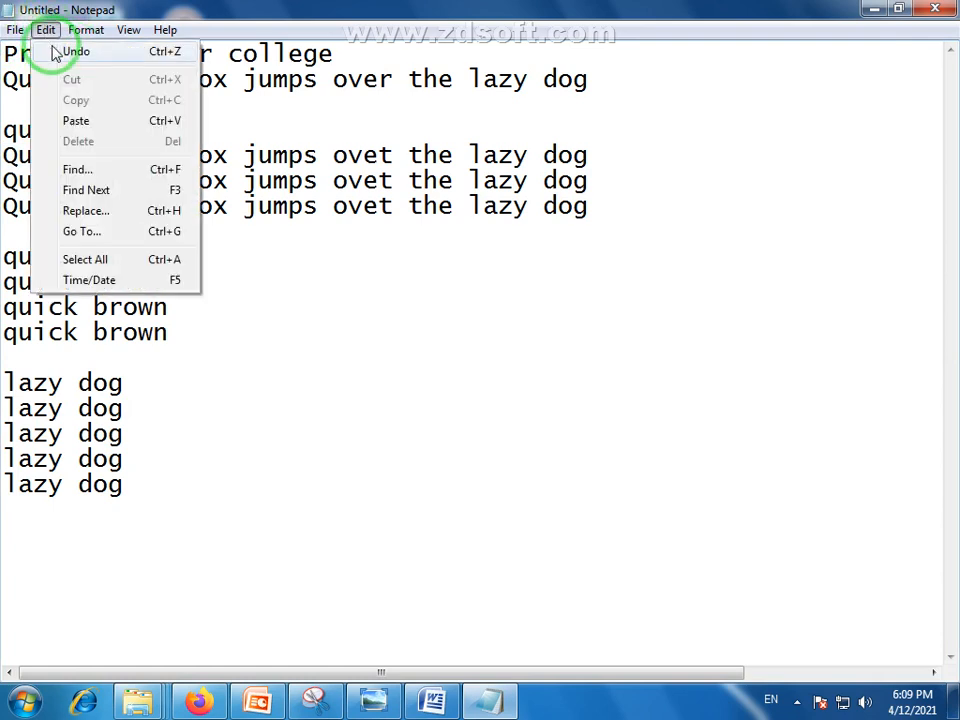
click(85, 85)
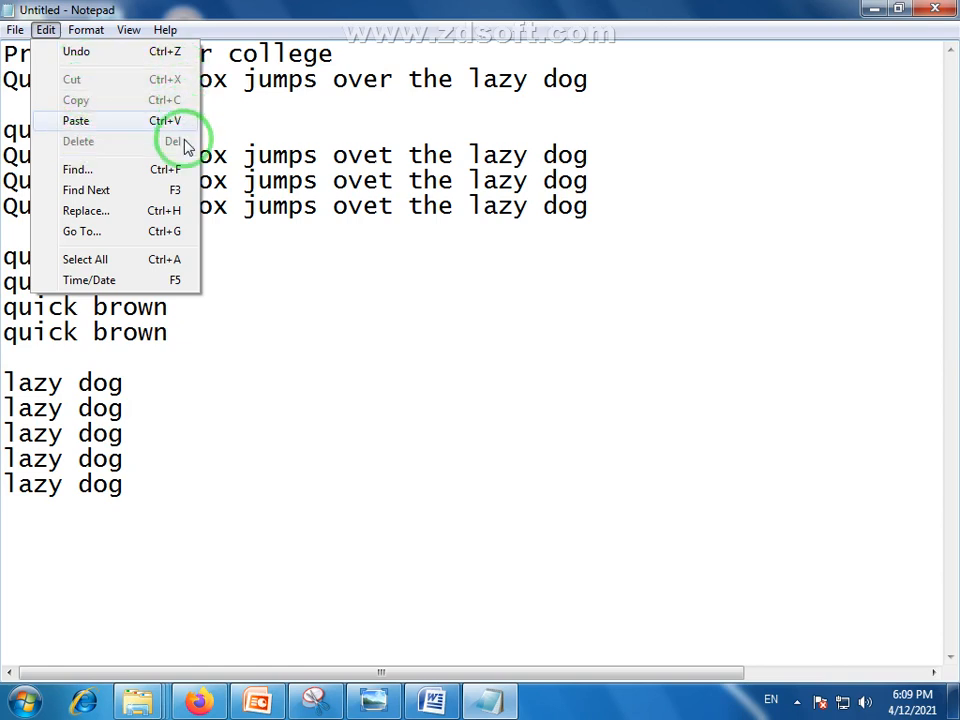
mouse_move(166, 32)
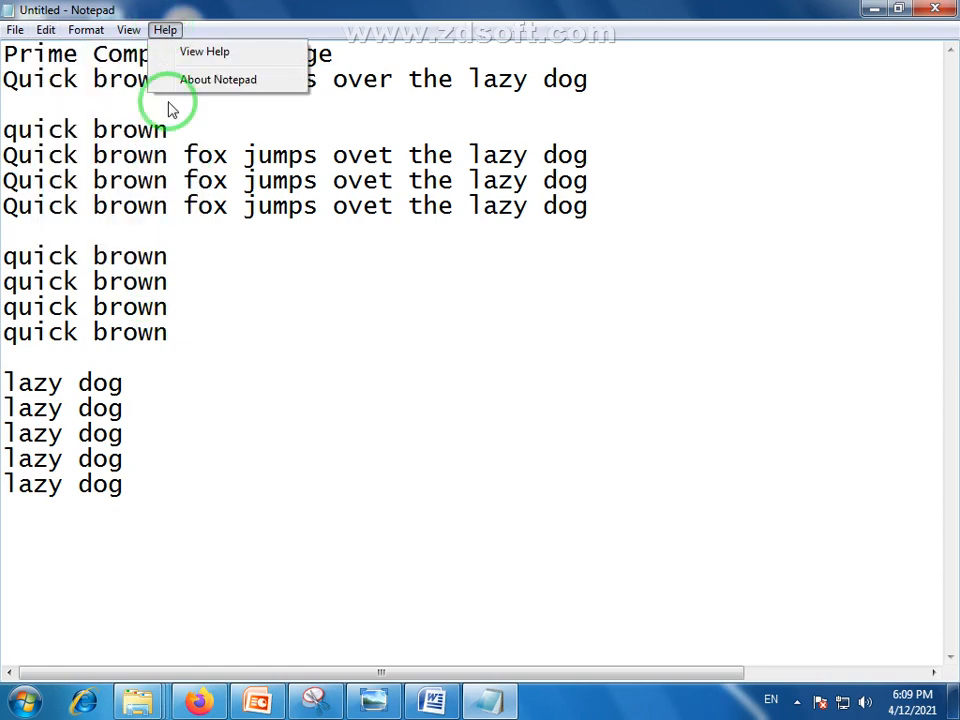
mouse_move(67, 40)
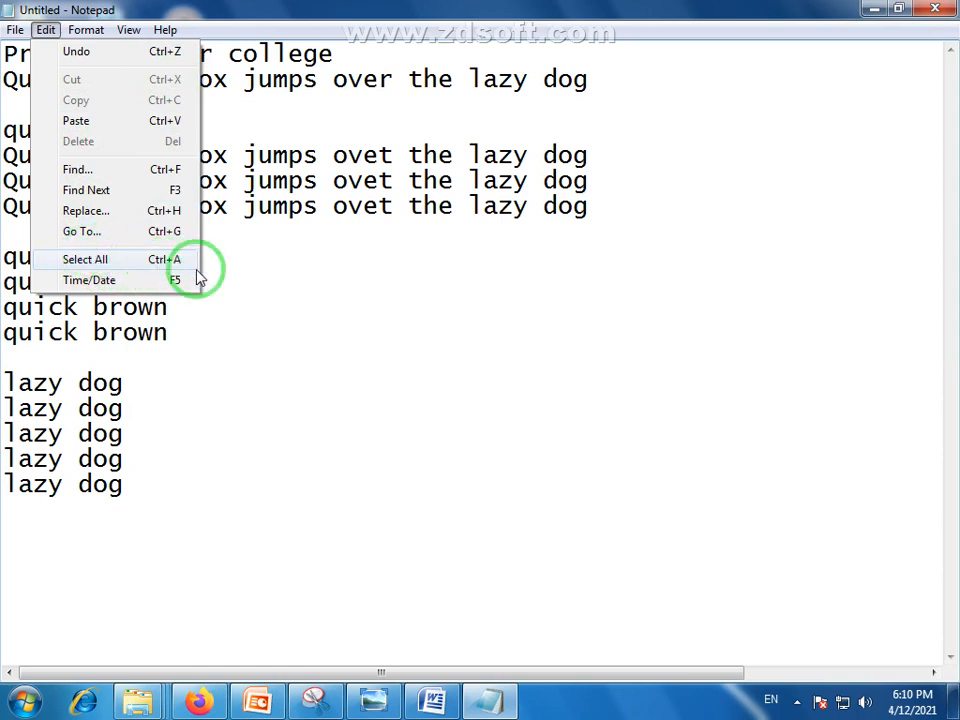
click(323, 298)
Select all the text in the document at once, and clear the selection.
click(267, 209)
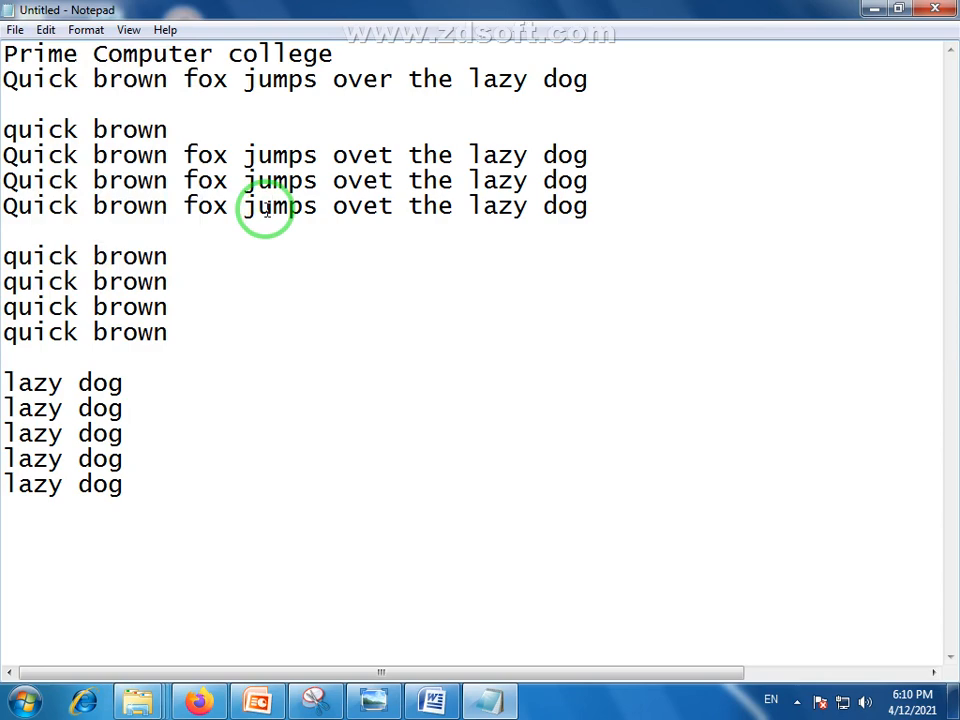
key(ctrl+a)
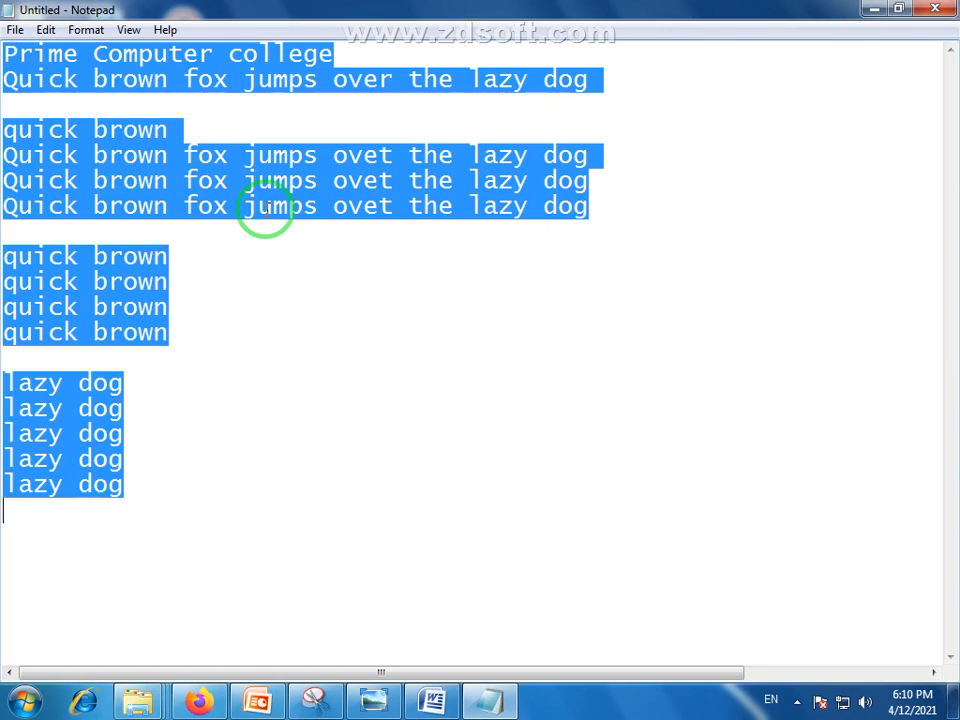
click(197, 463)
click(52, 516)
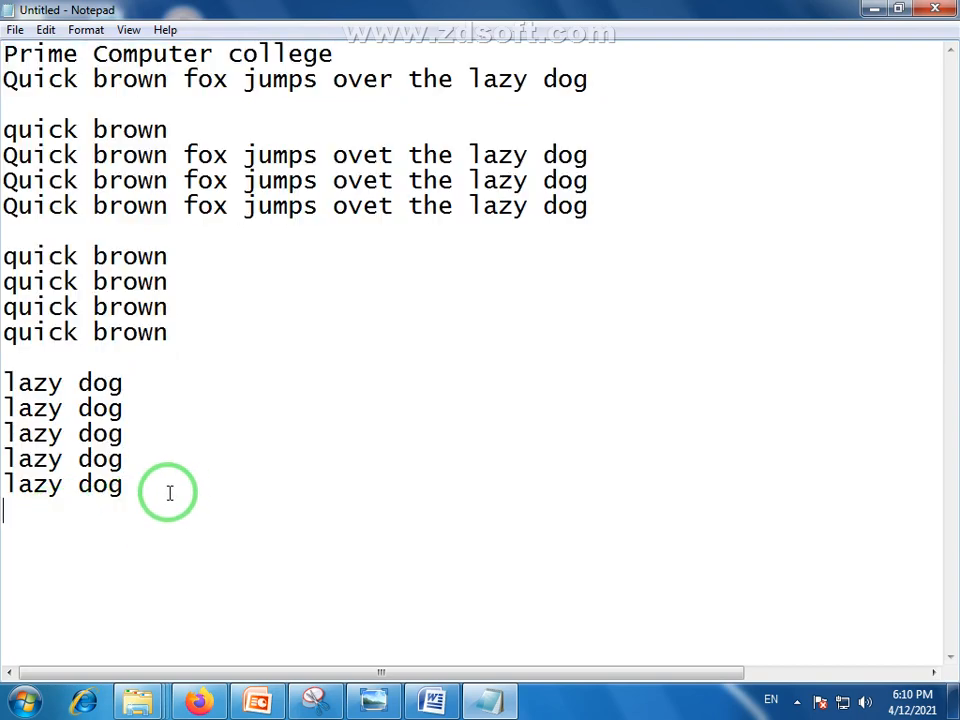
Delete the five "lazy dog" lines and practise selecting the three full sentences below the first "quick brown".
drag(170, 492, 4, 378)
key(Delete)
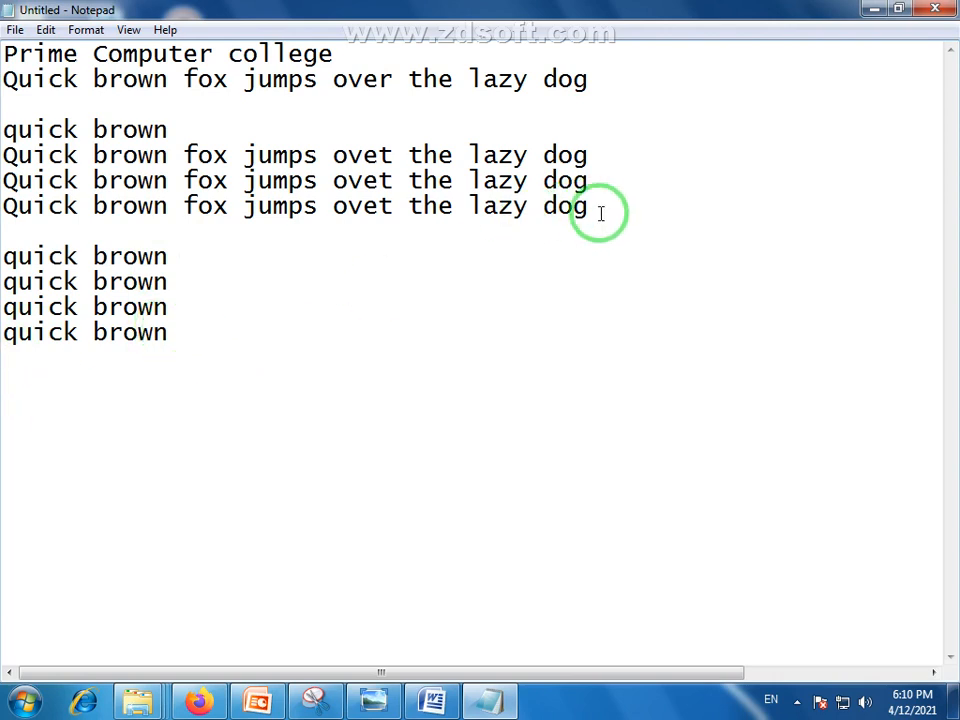
drag(591, 219, 3, 155)
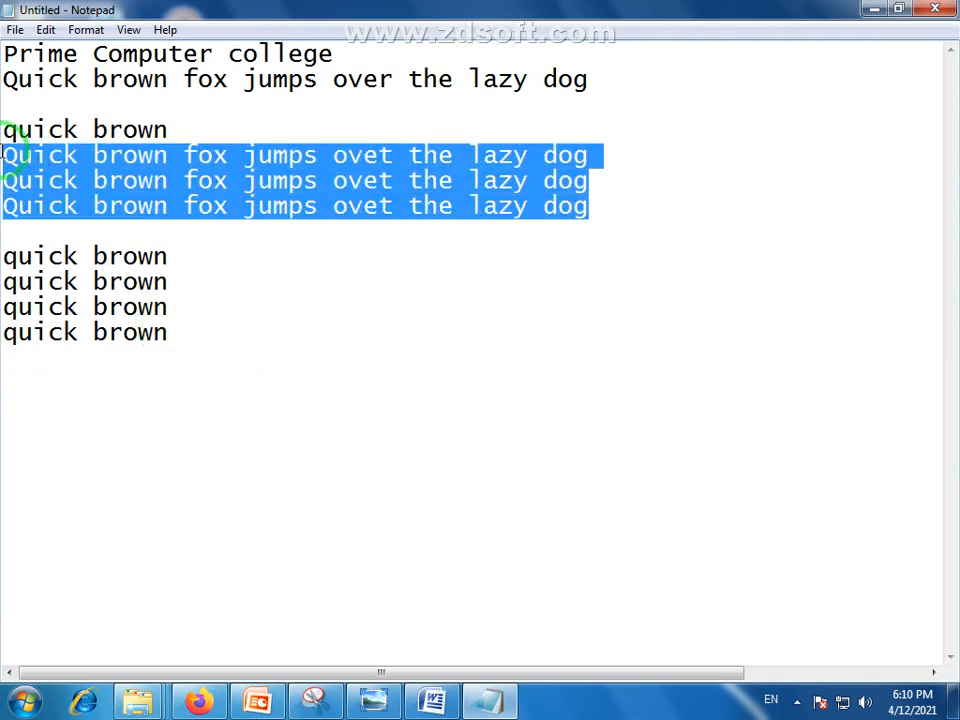
click(227, 424)
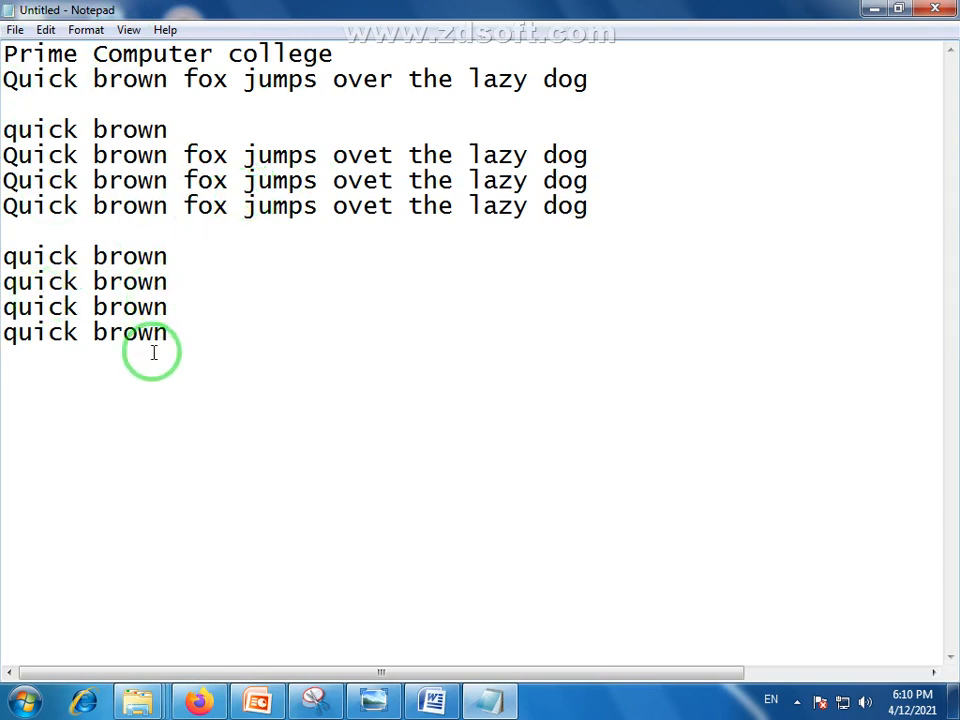
Open the font settings and reposition the dialog over the text.
click(85, 31)
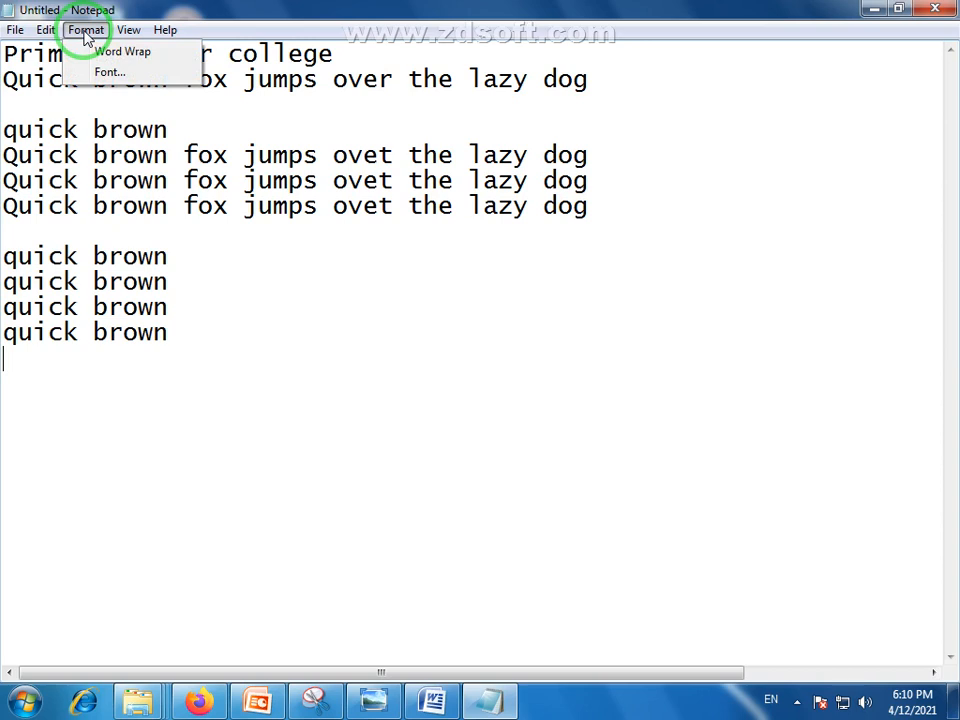
click(121, 80)
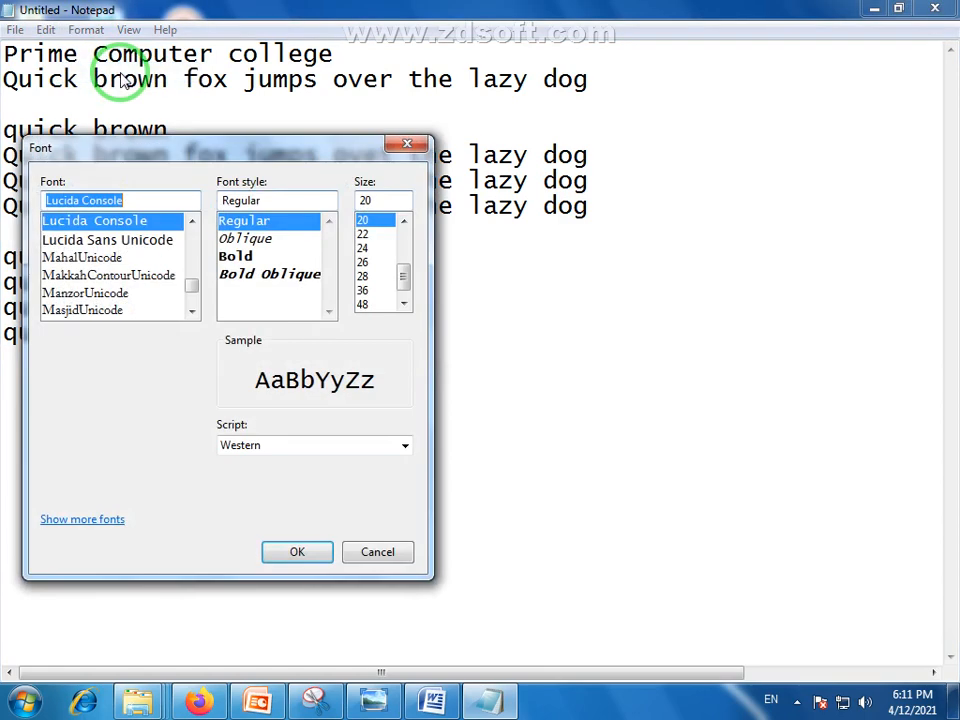
drag(181, 152, 451, 120)
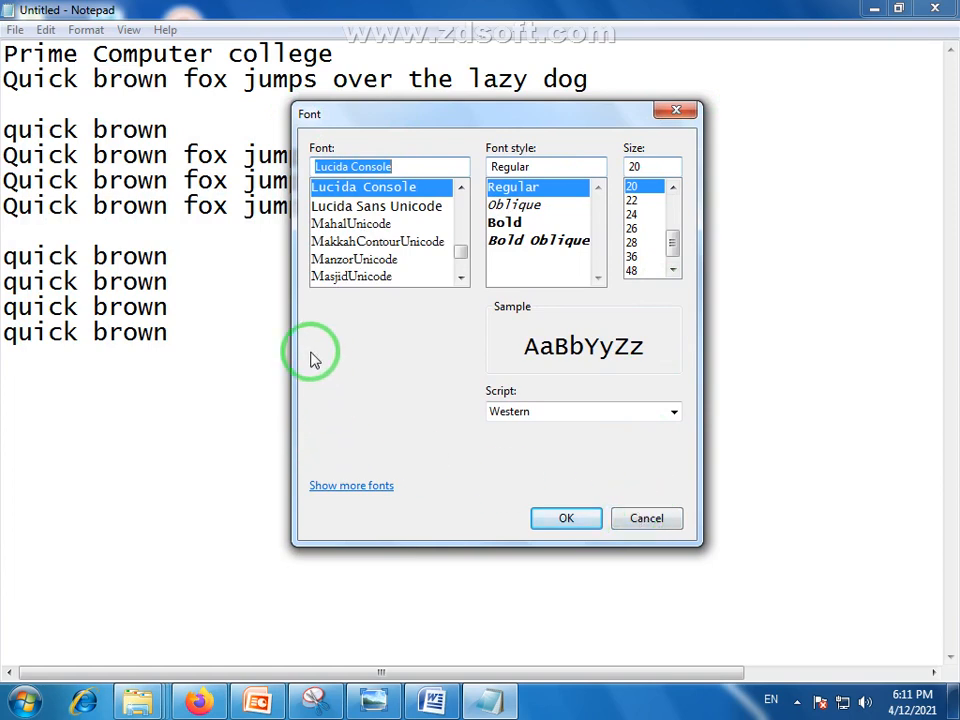
drag(527, 116, 445, 140)
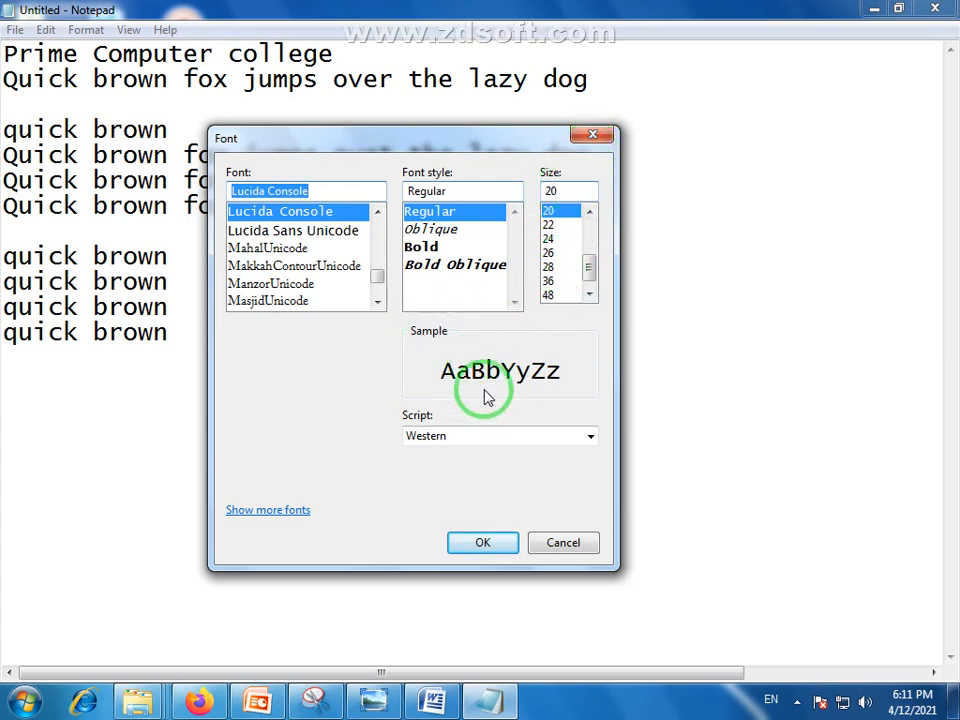
Preview font sizes 24, 26, 36, 28 and 72 in the sample.
click(549, 239)
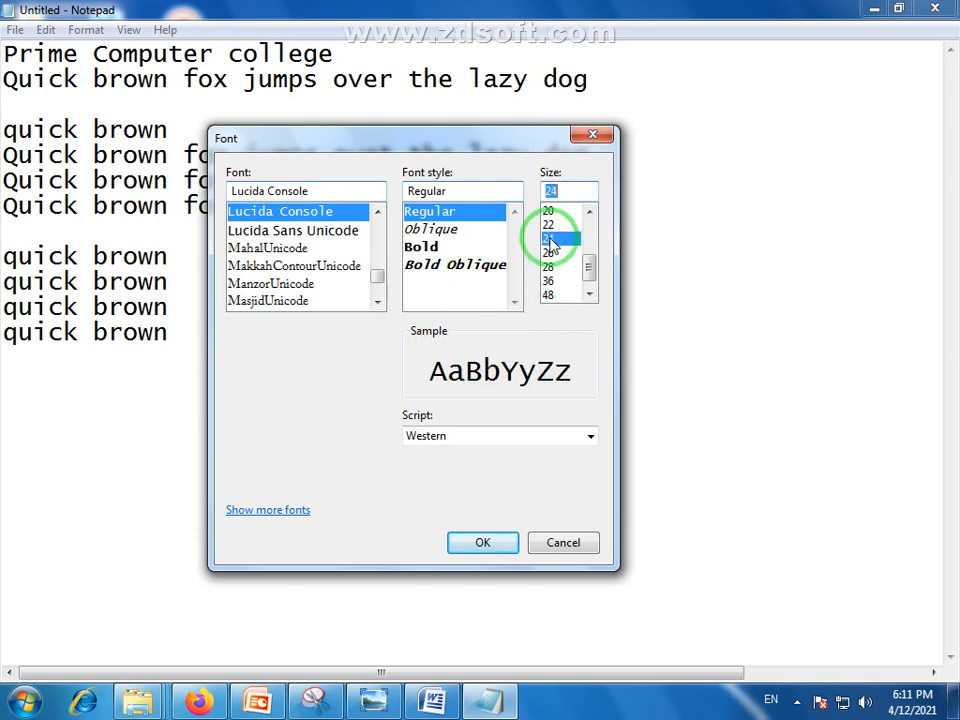
click(549, 253)
click(549, 280)
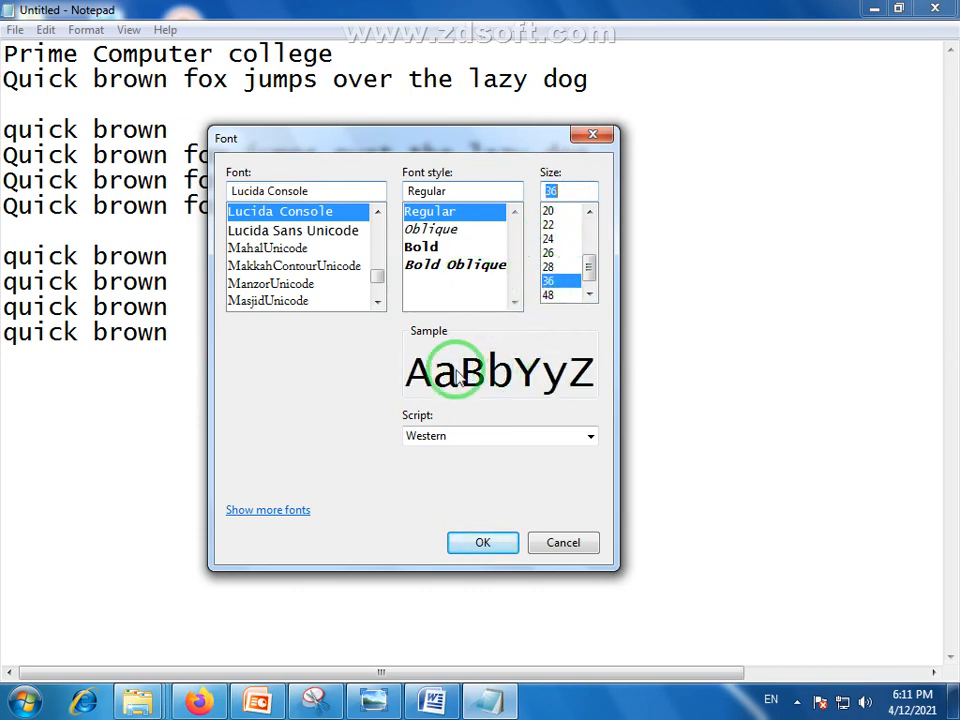
click(548, 266)
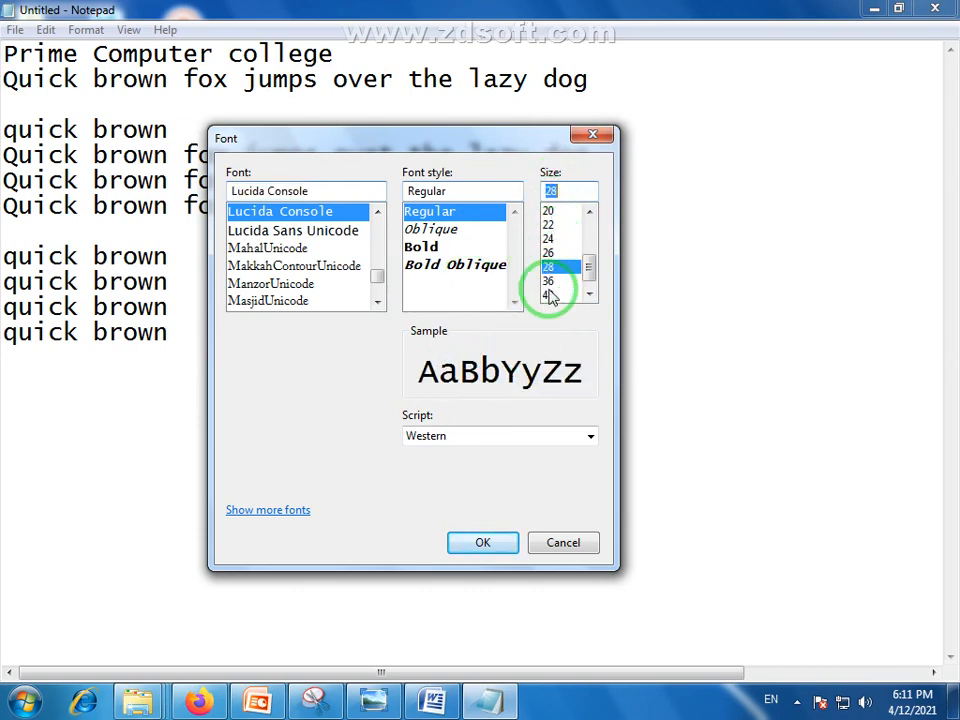
click(590, 294)
drag(589, 270, 566, 306)
click(544, 211)
click(558, 296)
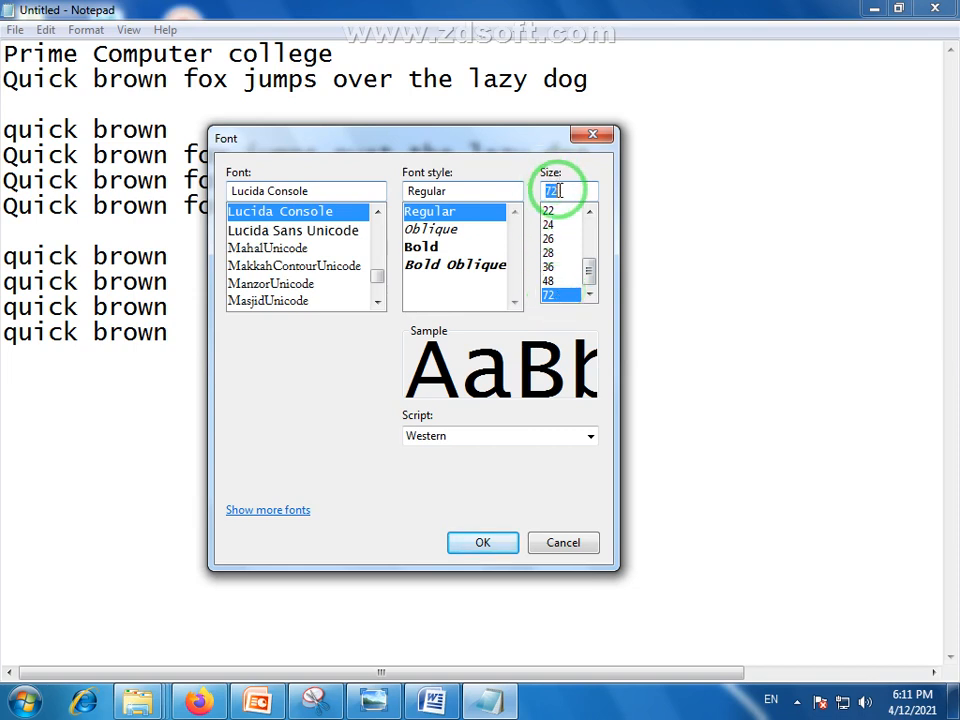
Try a custom font size of 100, and set the size to 36.
drag(568, 190, 545, 186)
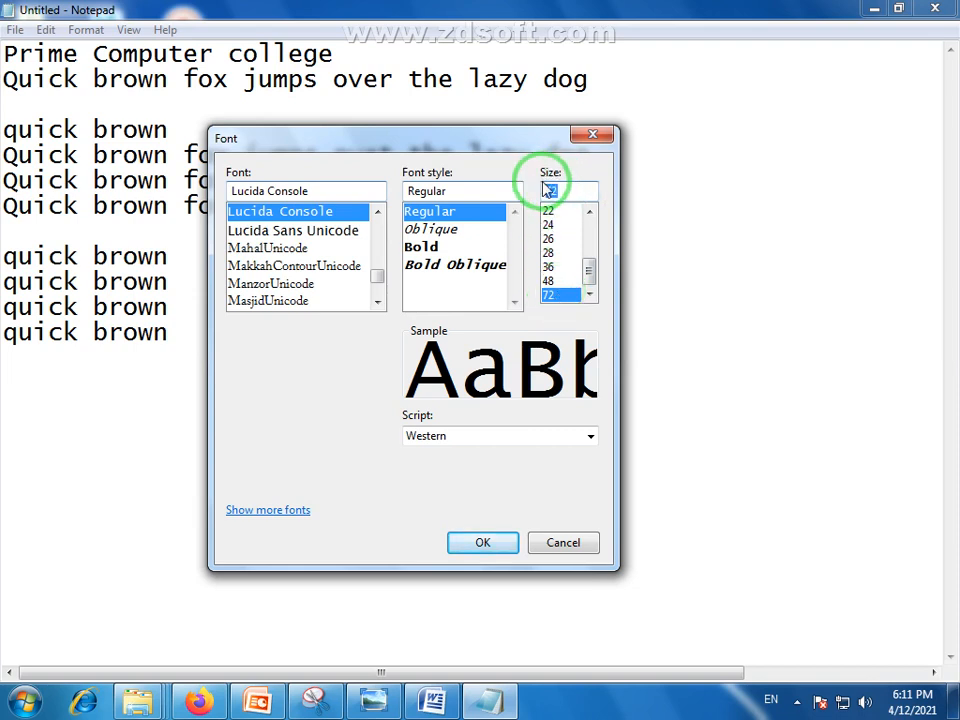
text(100)
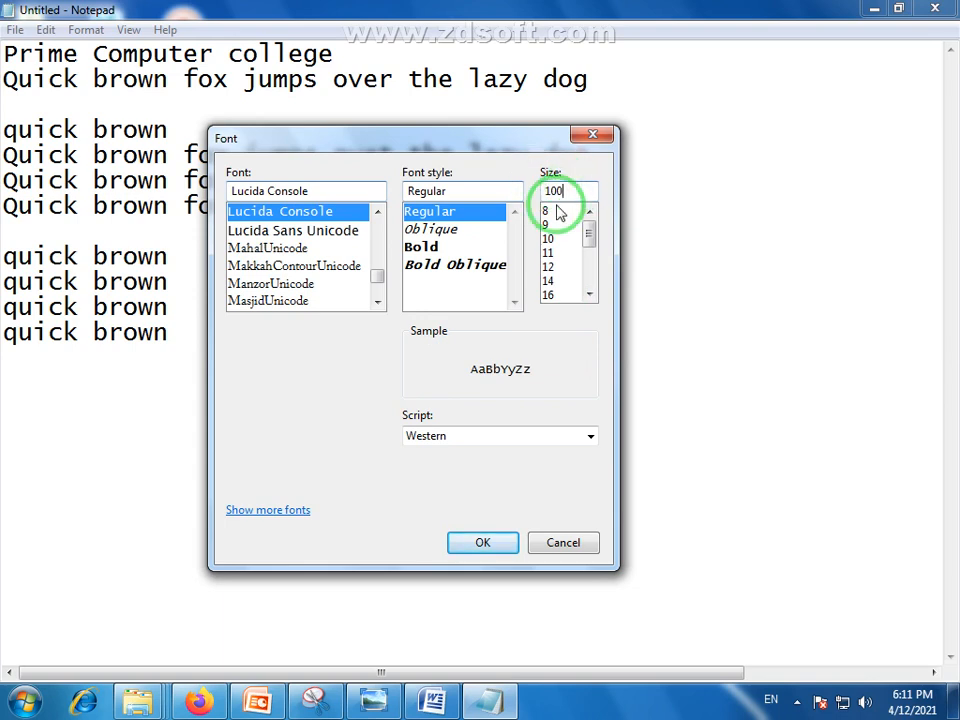
drag(568, 190, 522, 193)
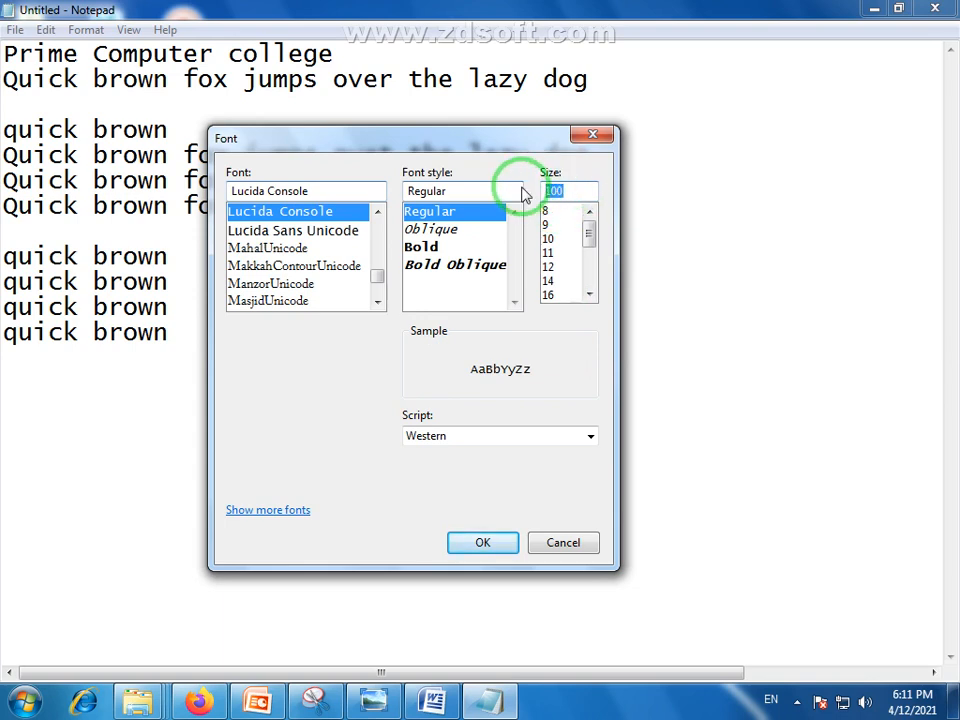
text(36)
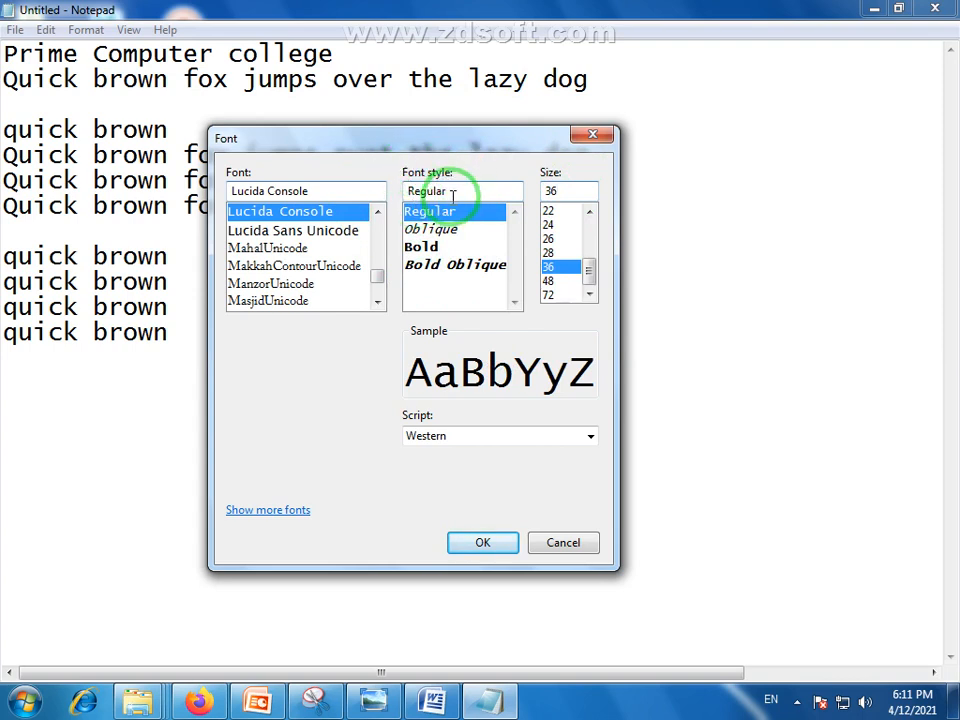
Preview the Bold Oblique, Regular and Oblique font styles, and choose Bold.
click(425, 247)
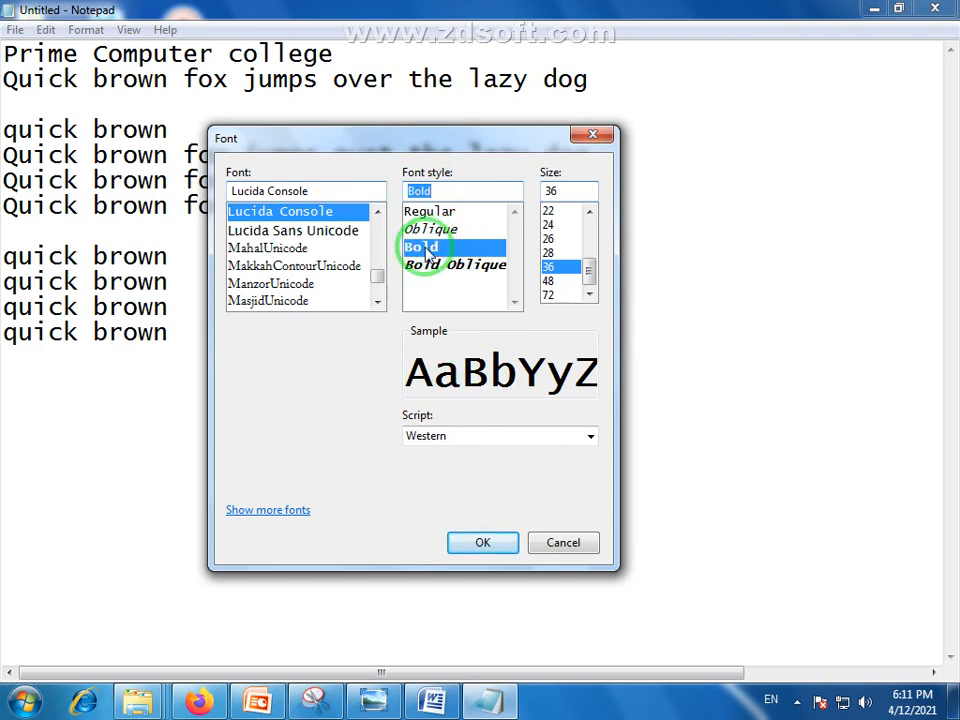
click(432, 265)
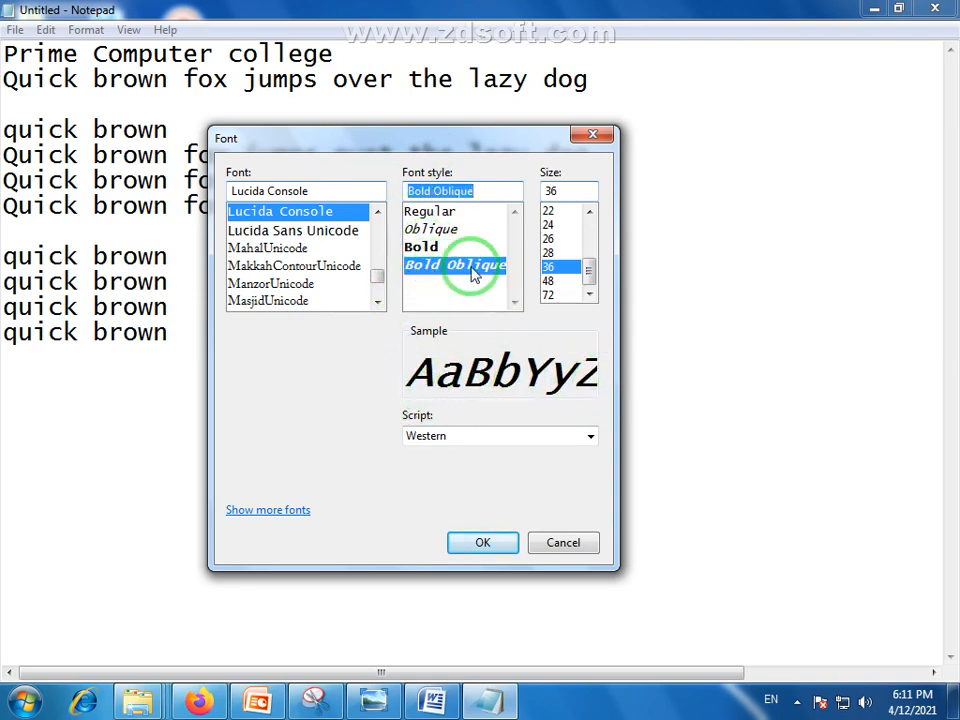
click(428, 212)
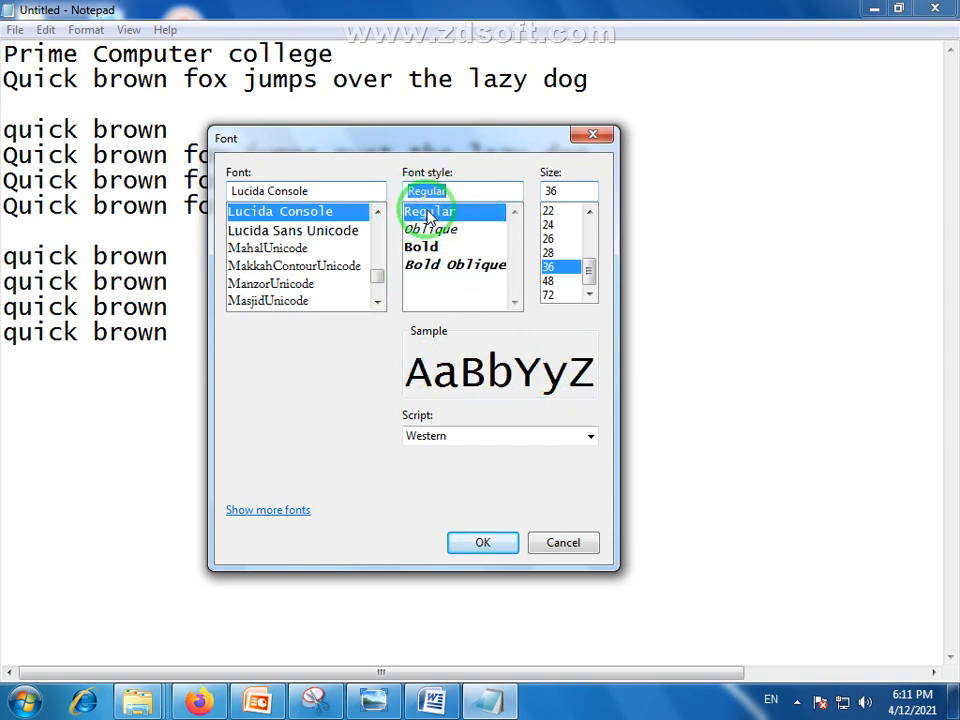
click(438, 230)
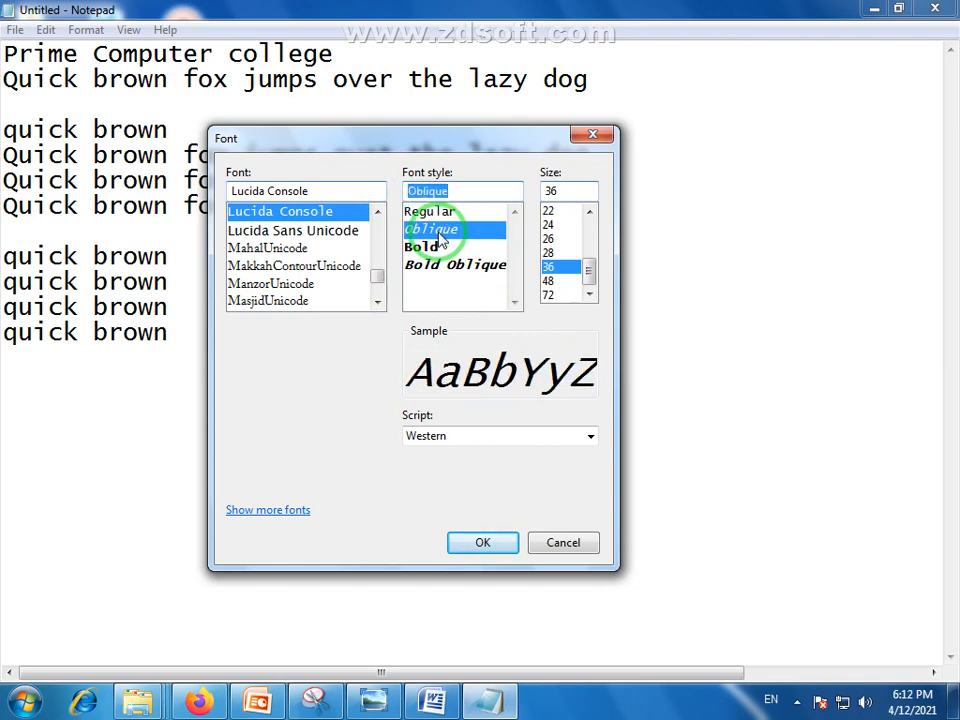
click(434, 250)
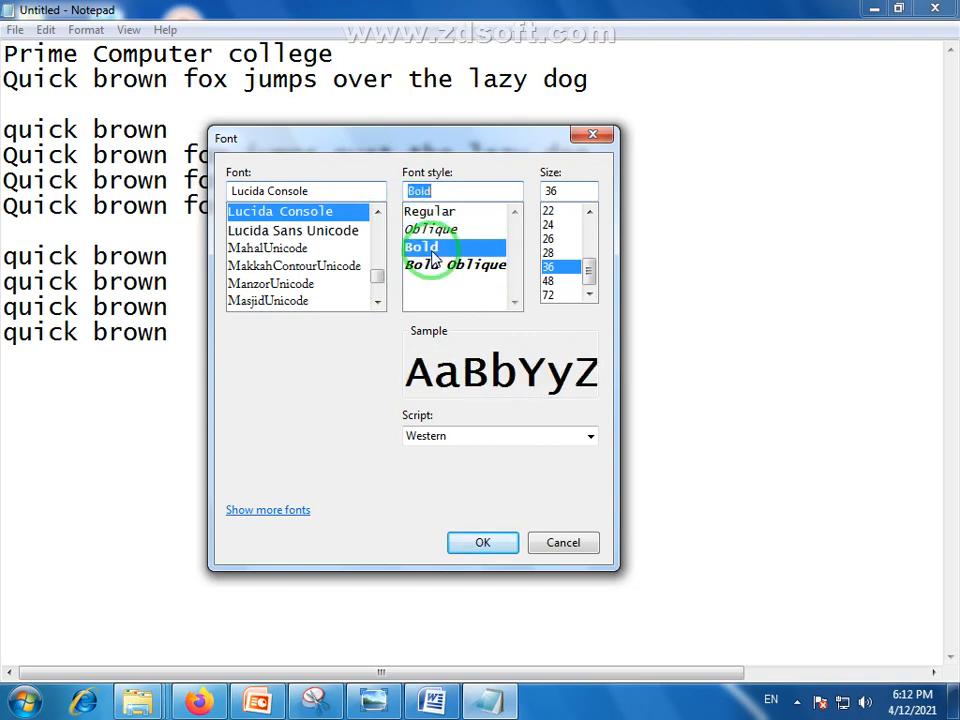
Set the font style to Regular, and preview the AlQalam Khat-e-Qirtas, AlQalam Khawar and AlQalam Mehfil fonts.
click(467, 270)
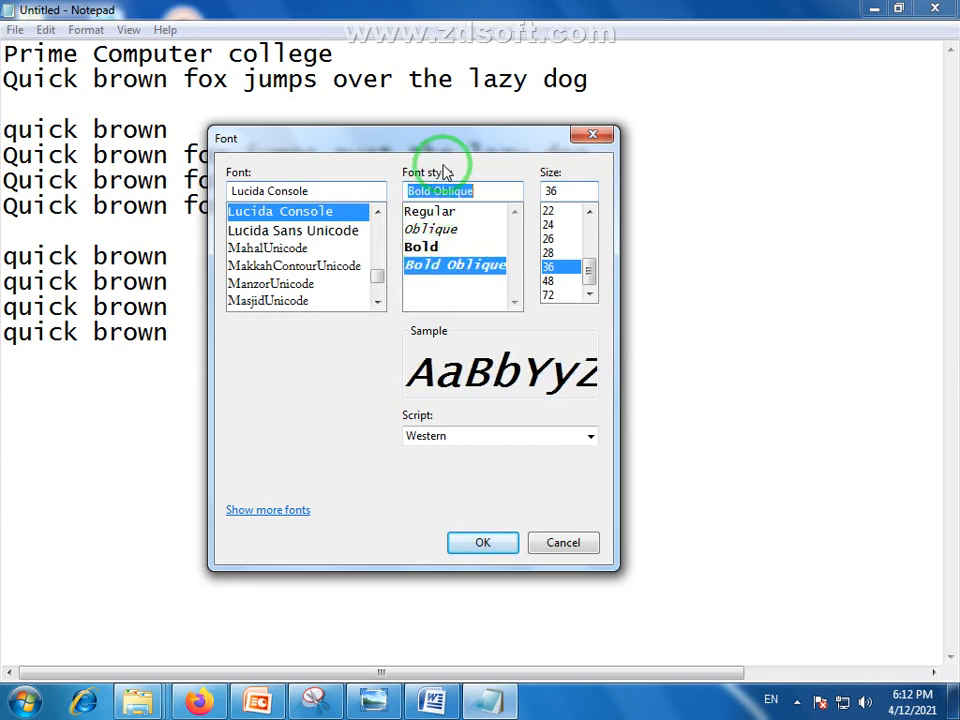
click(438, 216)
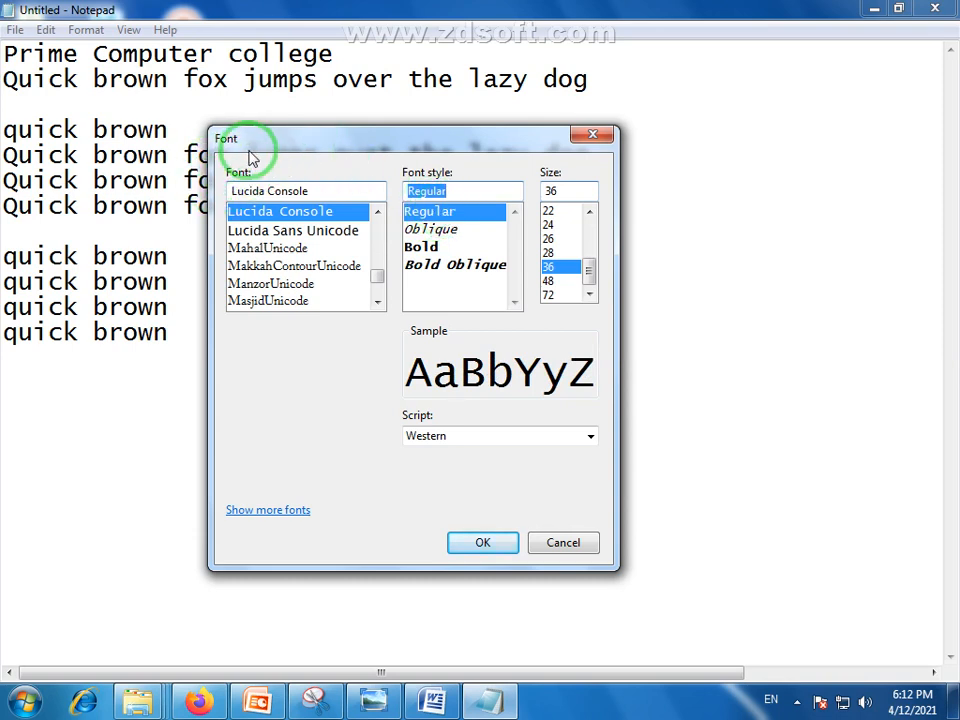
drag(377, 278, 377, 246)
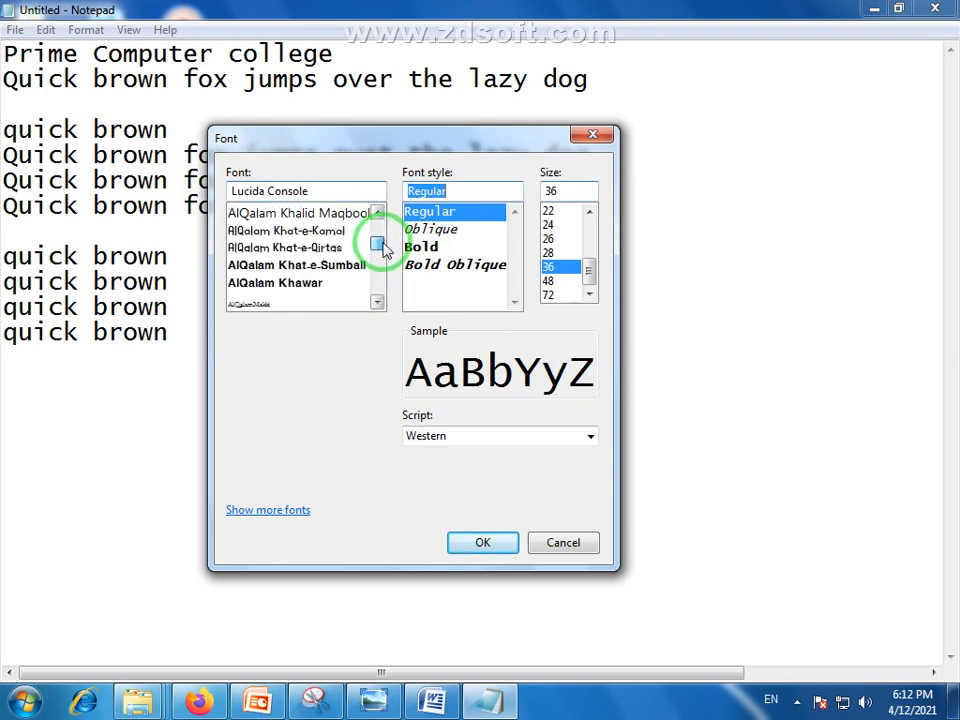
click(320, 247)
click(377, 301)
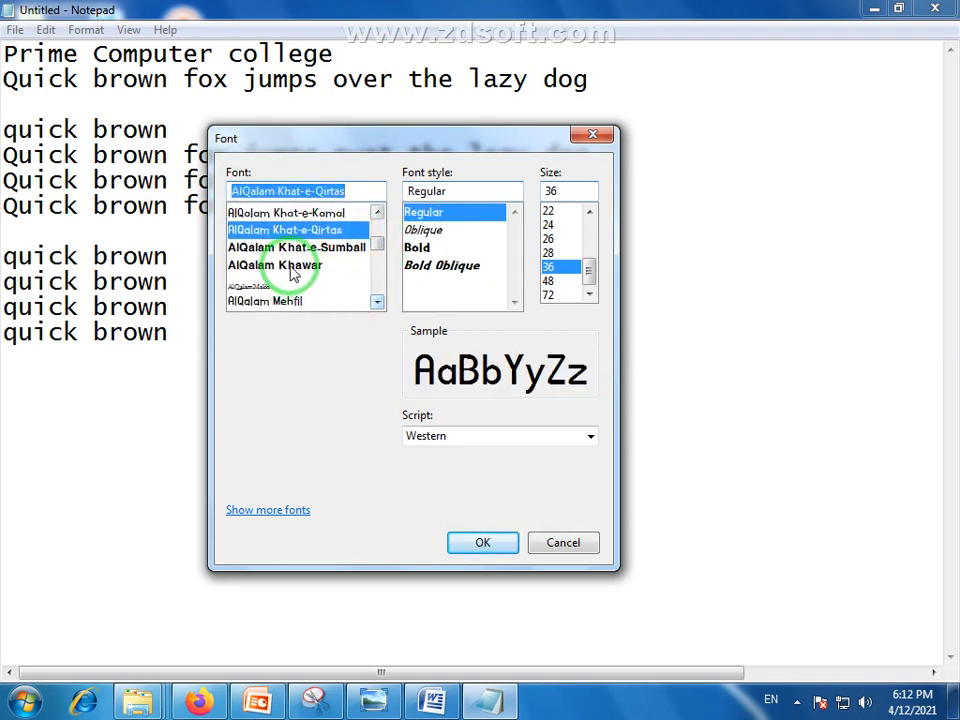
click(293, 267)
click(291, 298)
Preview the _PDMS_Kalam font, and apply AlQalam ShahZaib at size 36 to the text.
drag(375, 247, 380, 230)
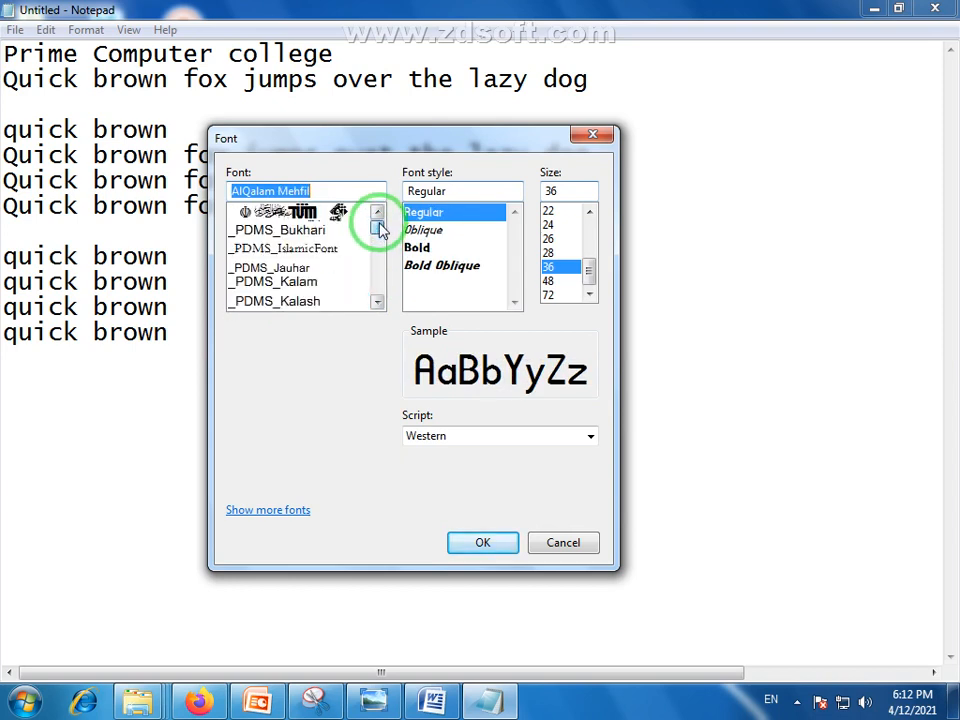
click(278, 281)
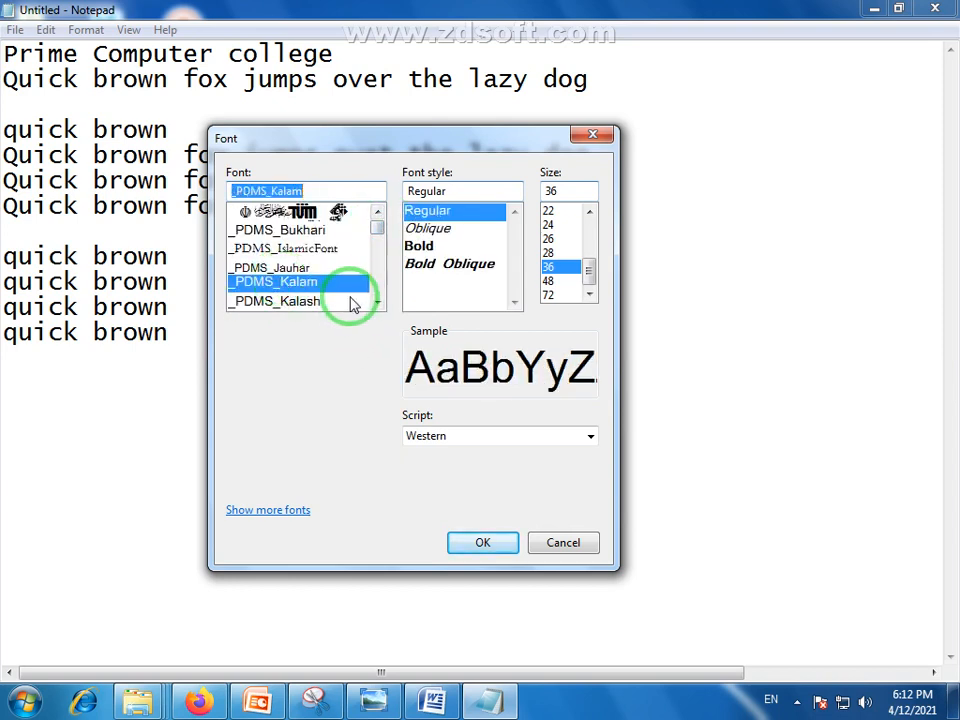
click(378, 302)
drag(378, 302, 378, 302)
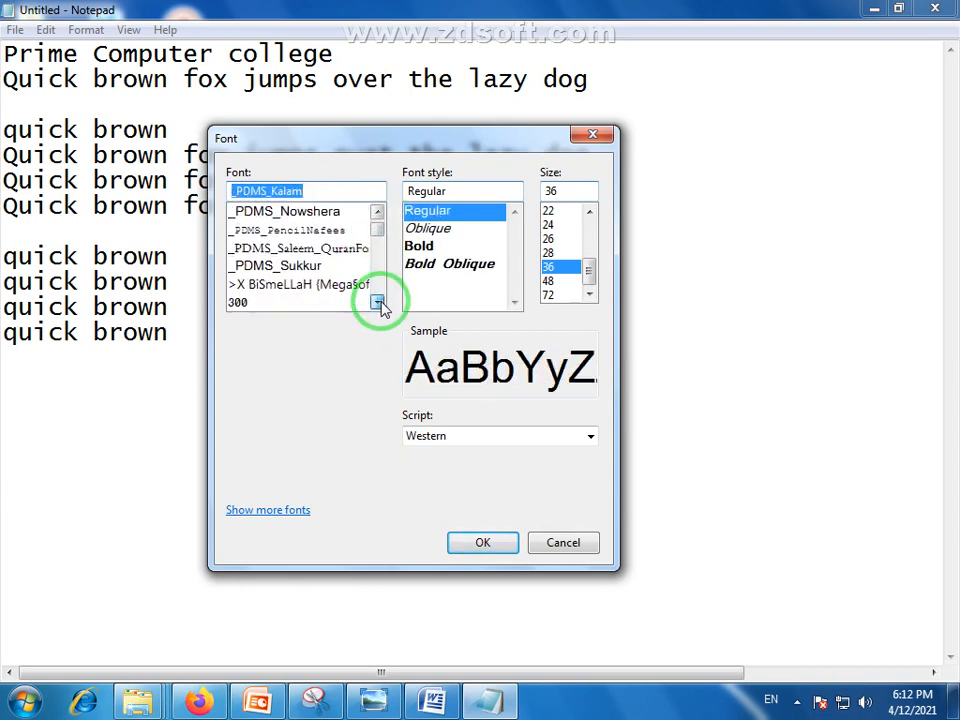
mouse_move(377, 243)
mouse_down()
mouse_move(377, 251)
mouse_move(379, 216)
mouse_move(378, 254)
mouse_up()
click(307, 300)
click(378, 302)
click(378, 302)
scroll(272, 289, down, 2)
click(300, 230)
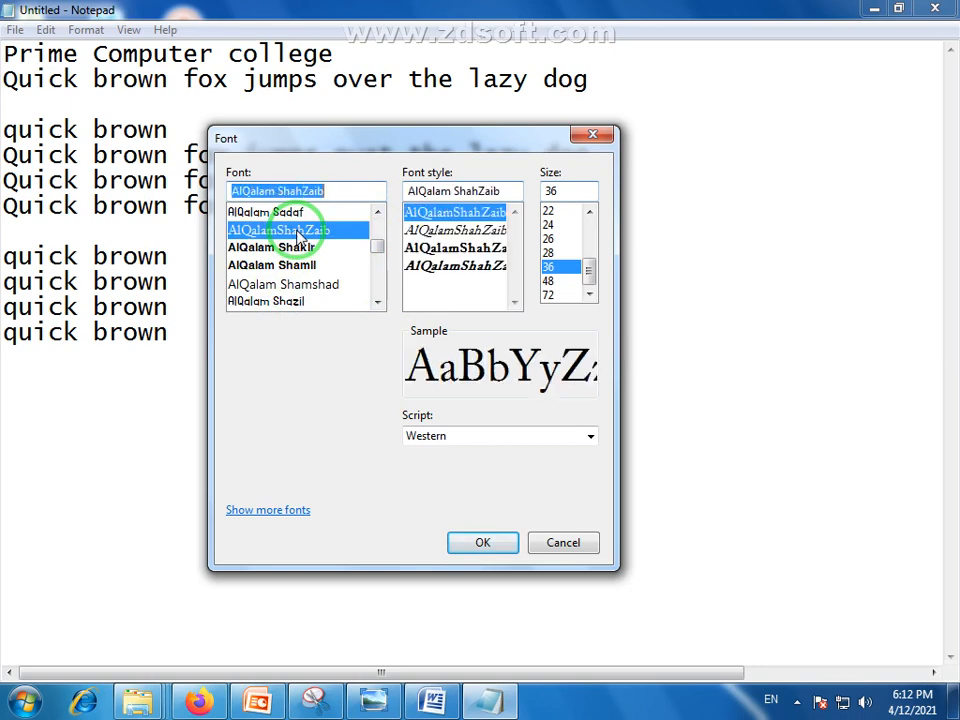
click(486, 542)
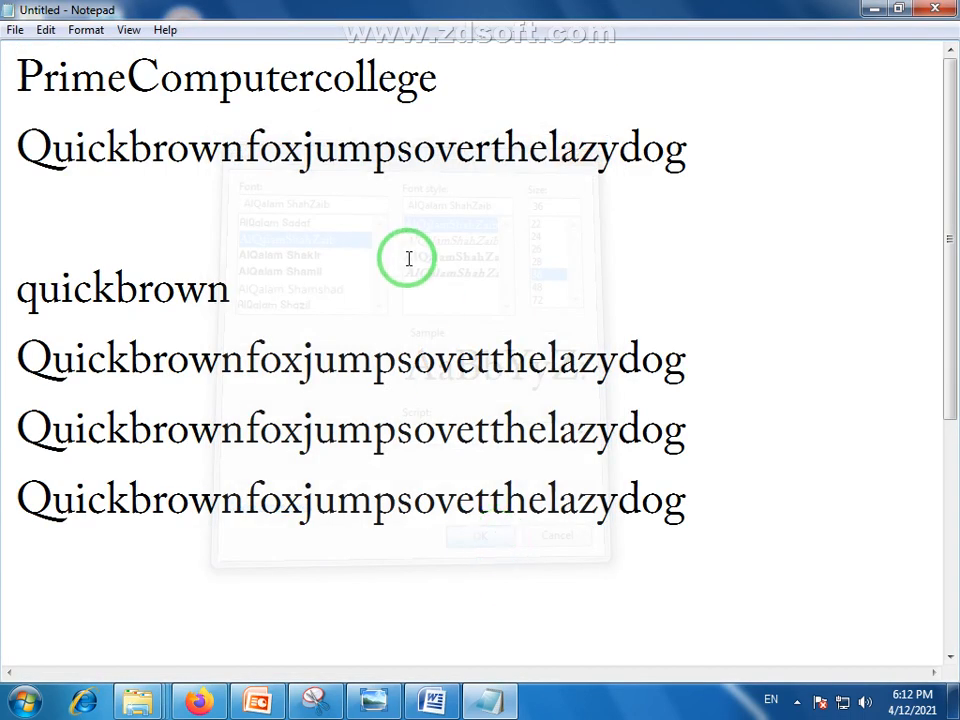
Select the three full "Quick brown fox" lines below "quick brown", and clear the selection.
drag(17, 358, 695, 519)
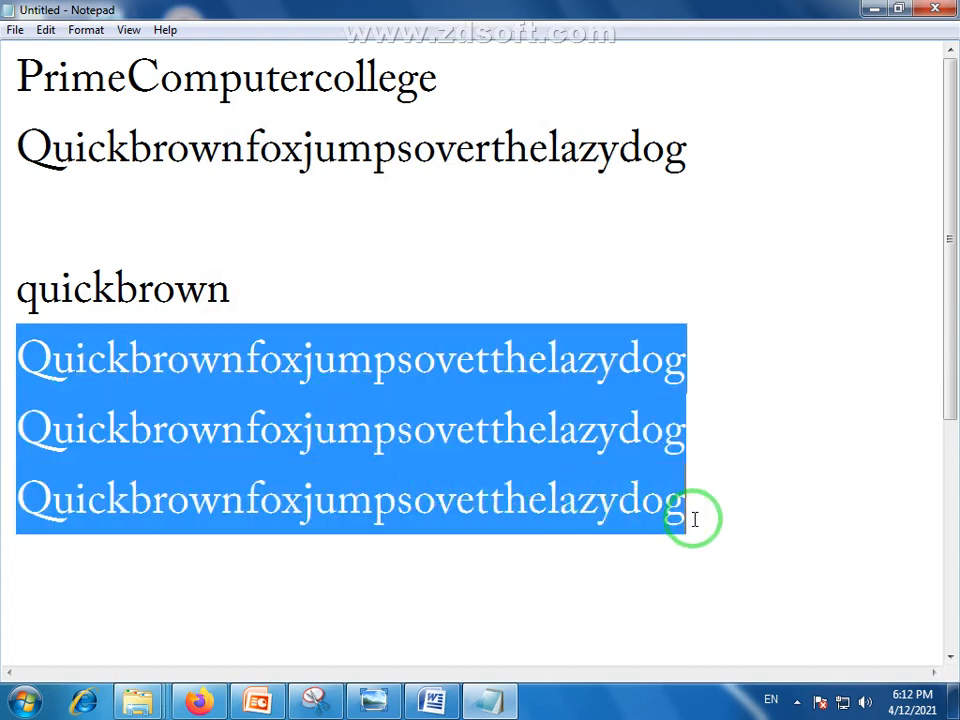
click(702, 520)
scroll(702, 520, down, 2)
scroll(702, 520, up, 2)
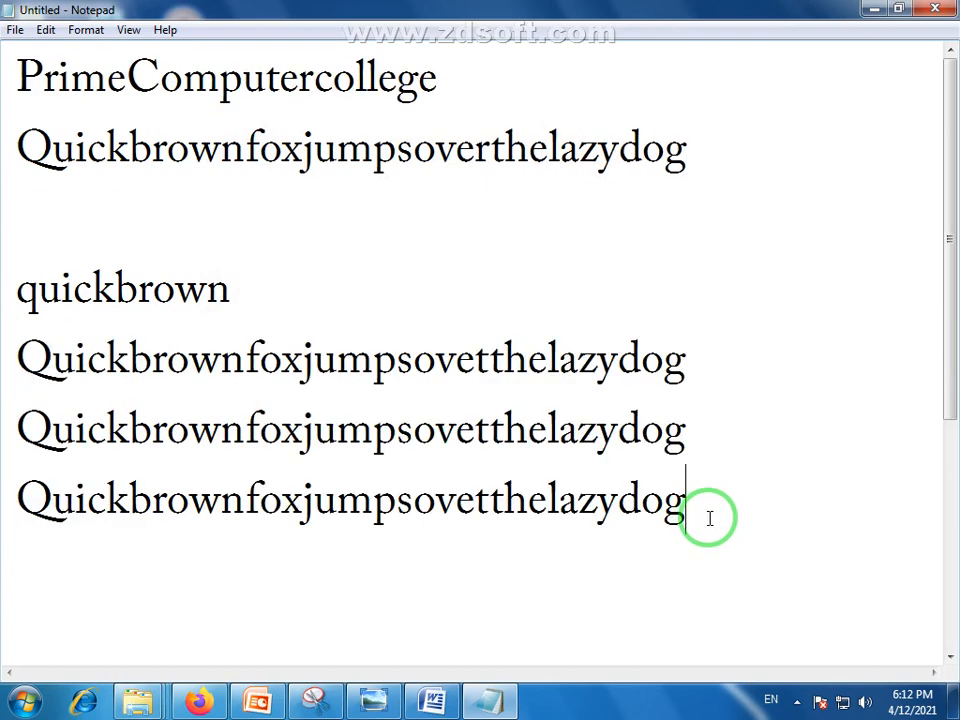
Review the font settings and close them without changing anything.
click(86, 36)
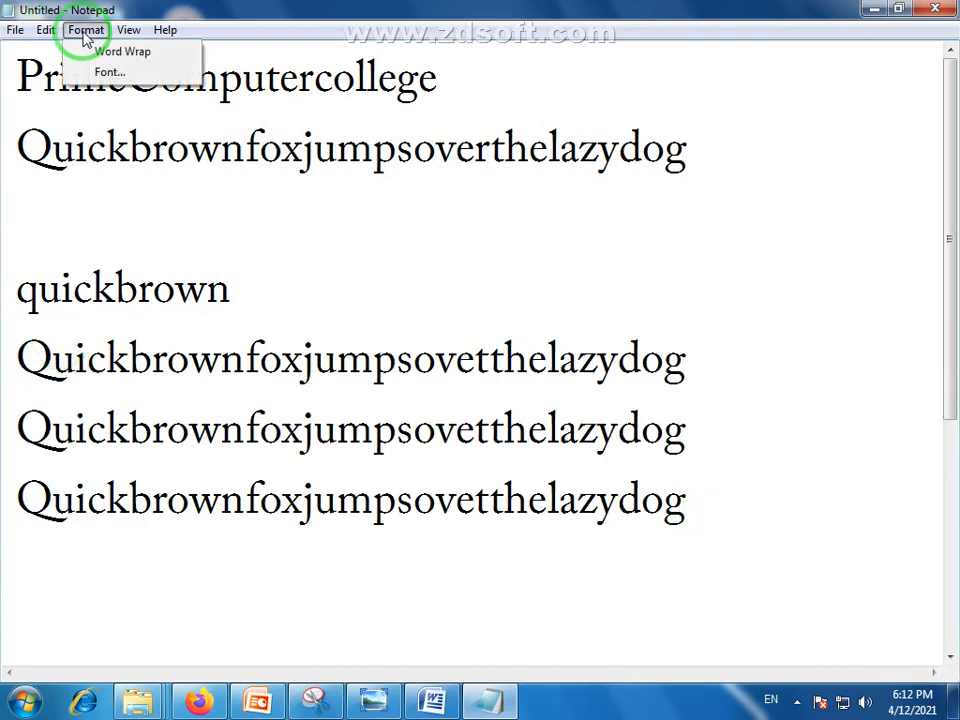
click(105, 84)
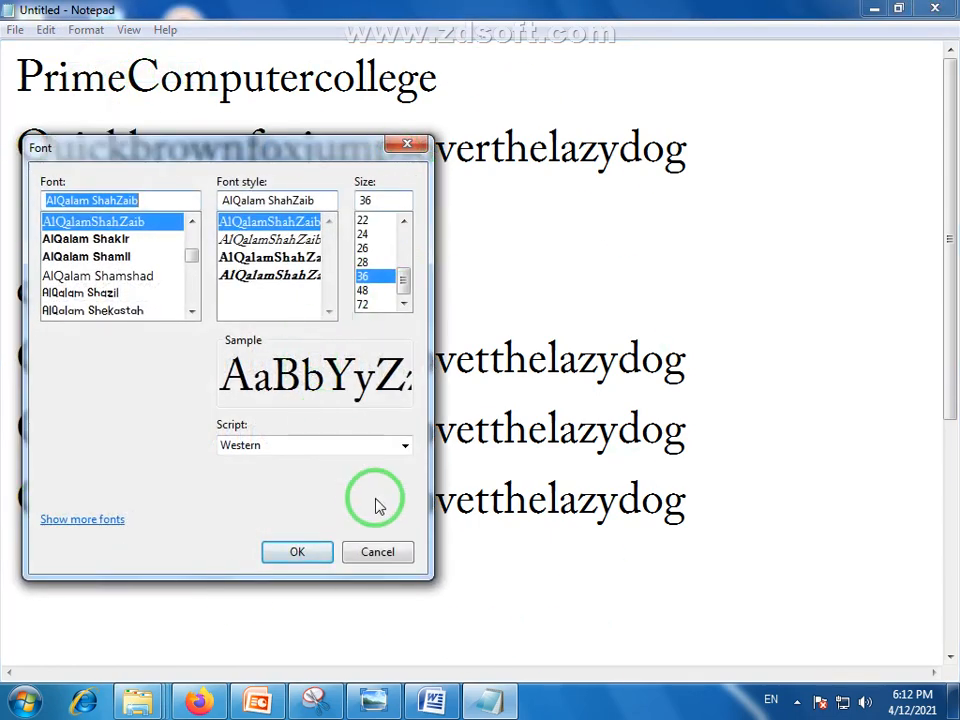
click(380, 552)
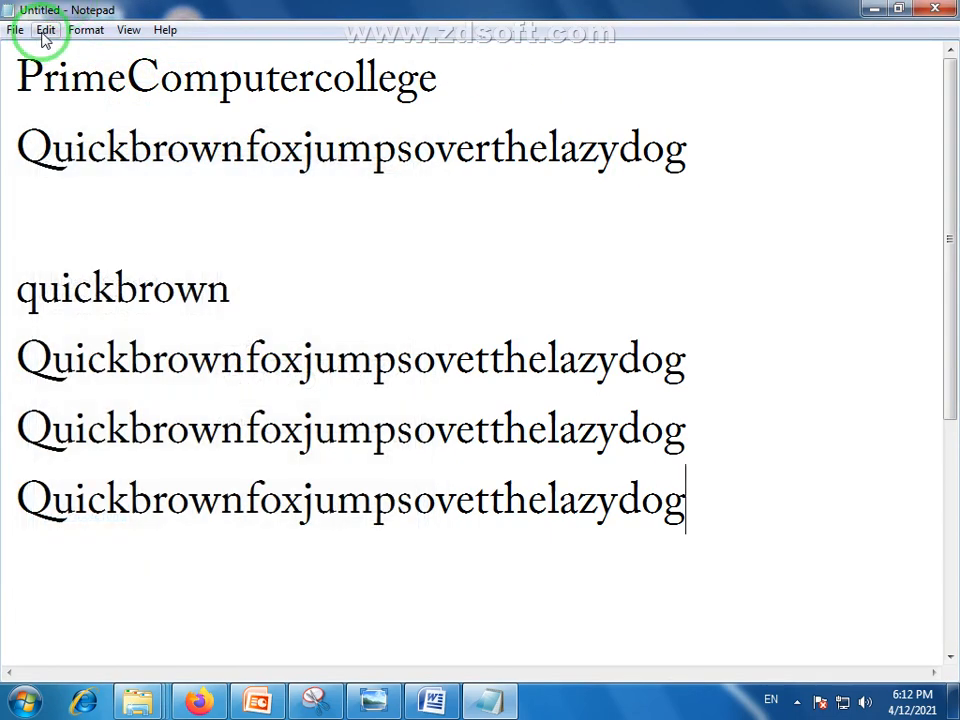
click(45, 38)
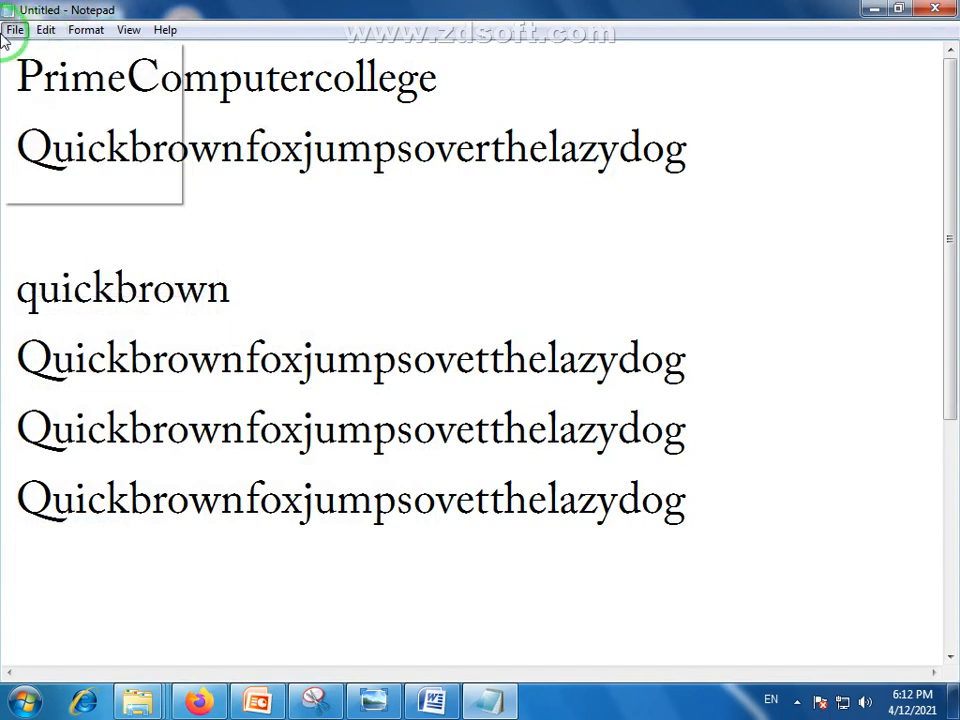
mouse_move(69, 40)
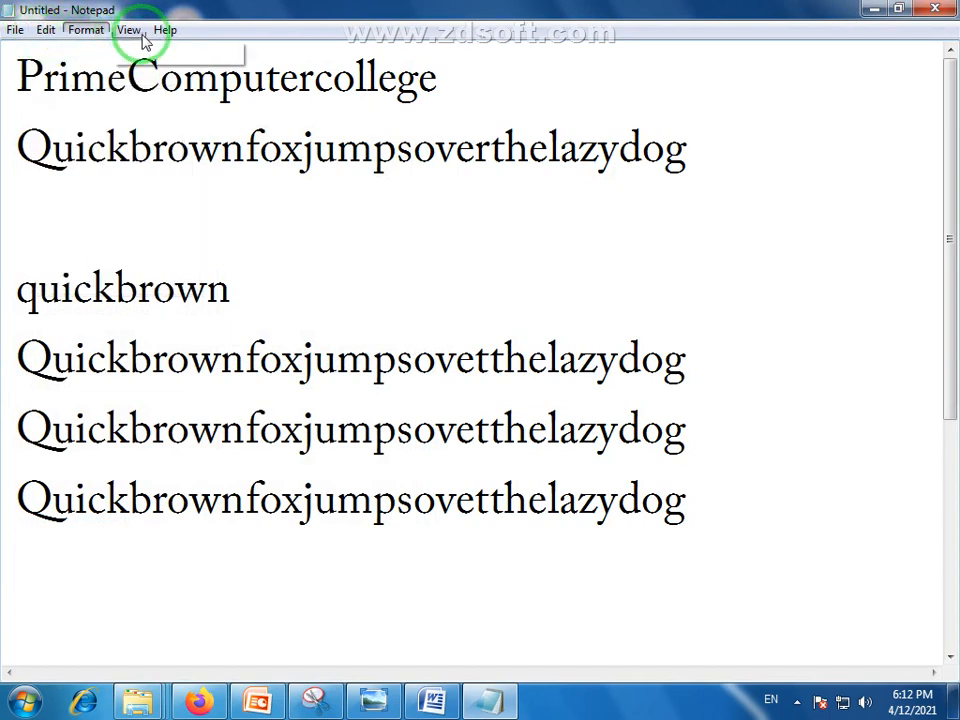
mouse_move(27, 33)
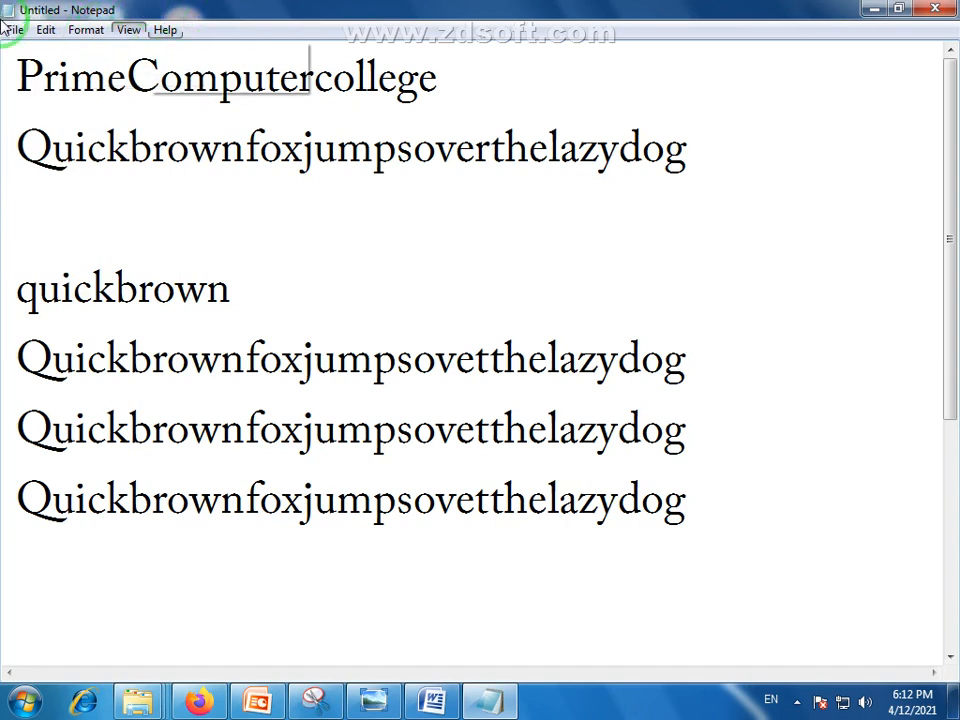
click(193, 160)
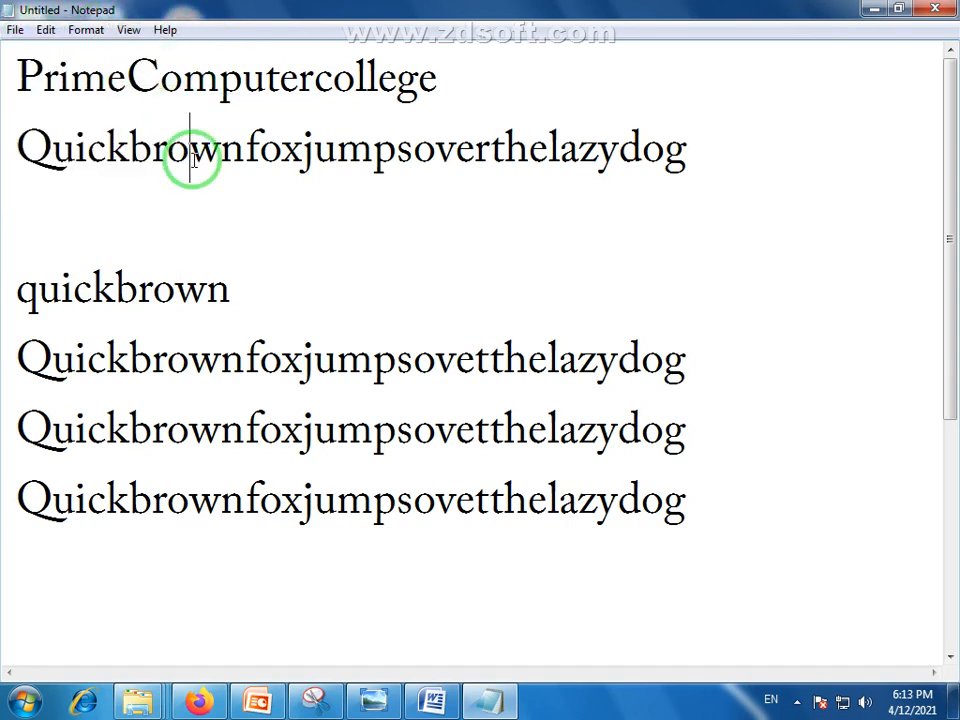
click(45, 30)
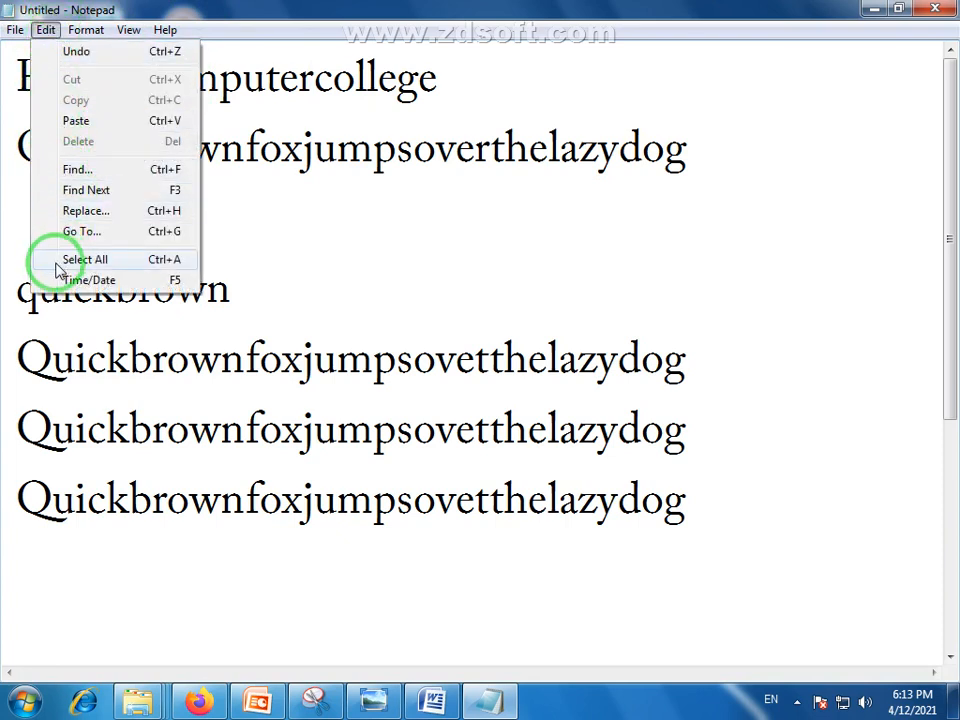
click(308, 158)
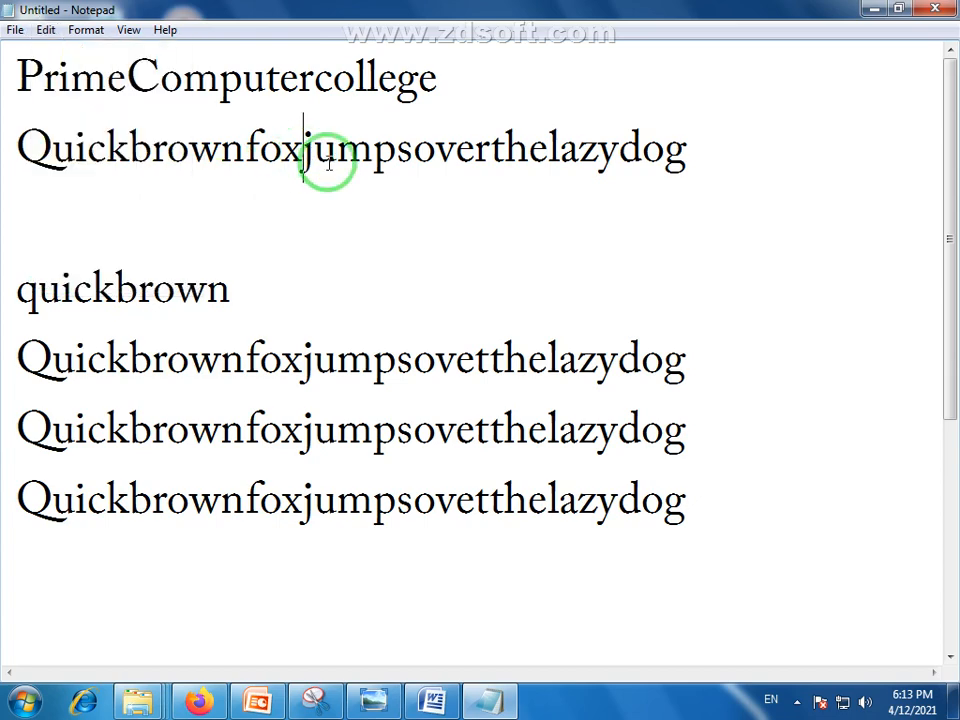
Select the text from the last visible line up to the title, and clear the selection.
drag(700, 508, 4, 52)
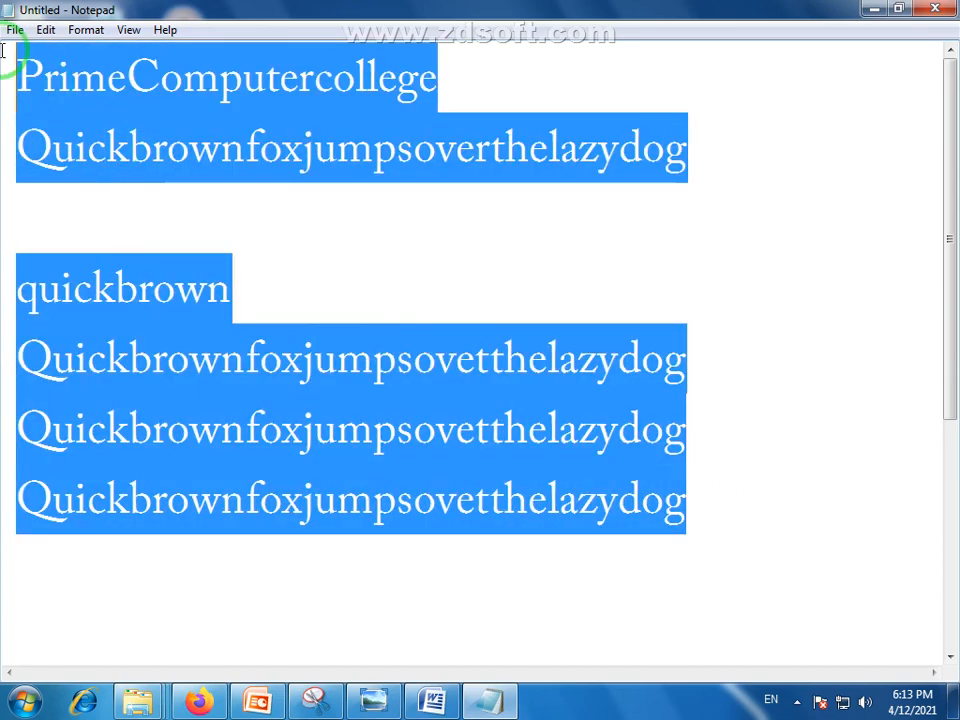
drag(130, 113, 130, 113)
click(268, 84)
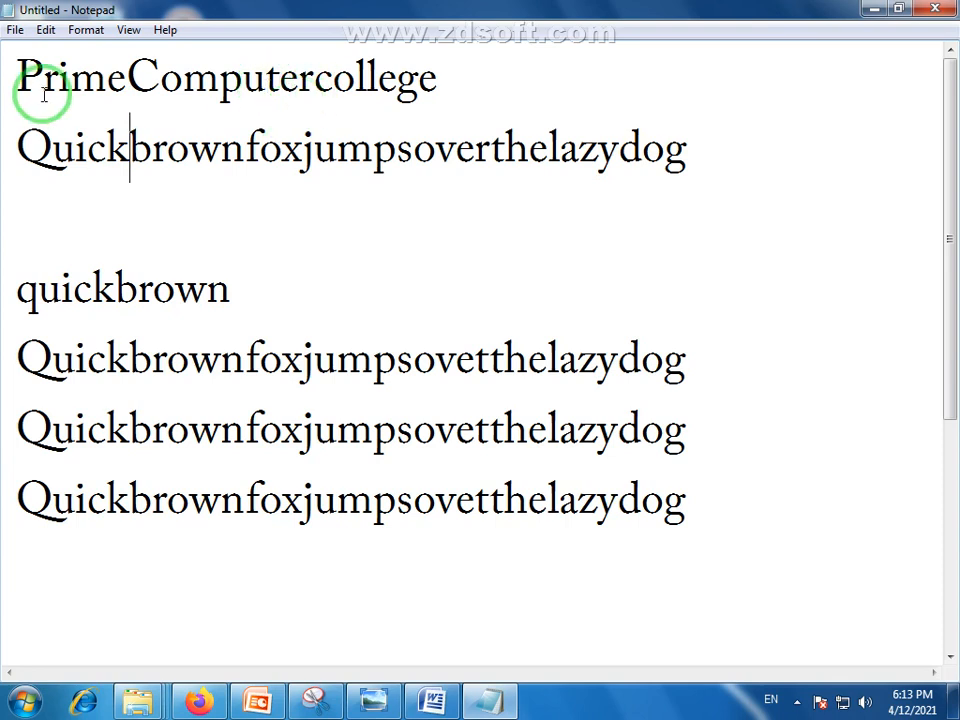
Save the document to the Desktop as a text file named Prime.
click(15, 32)
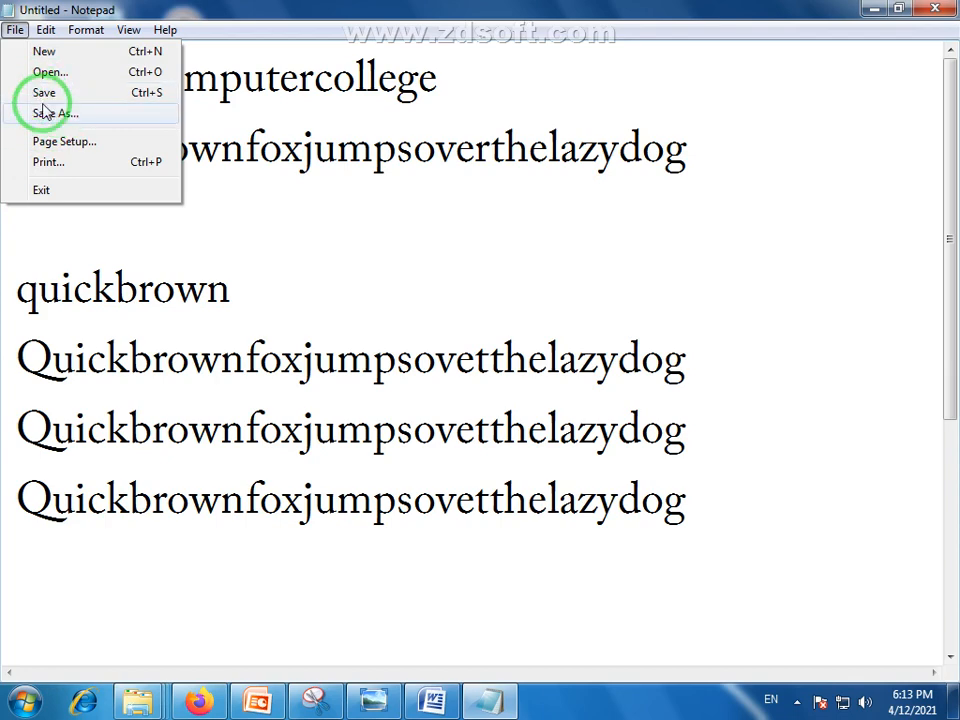
click(43, 94)
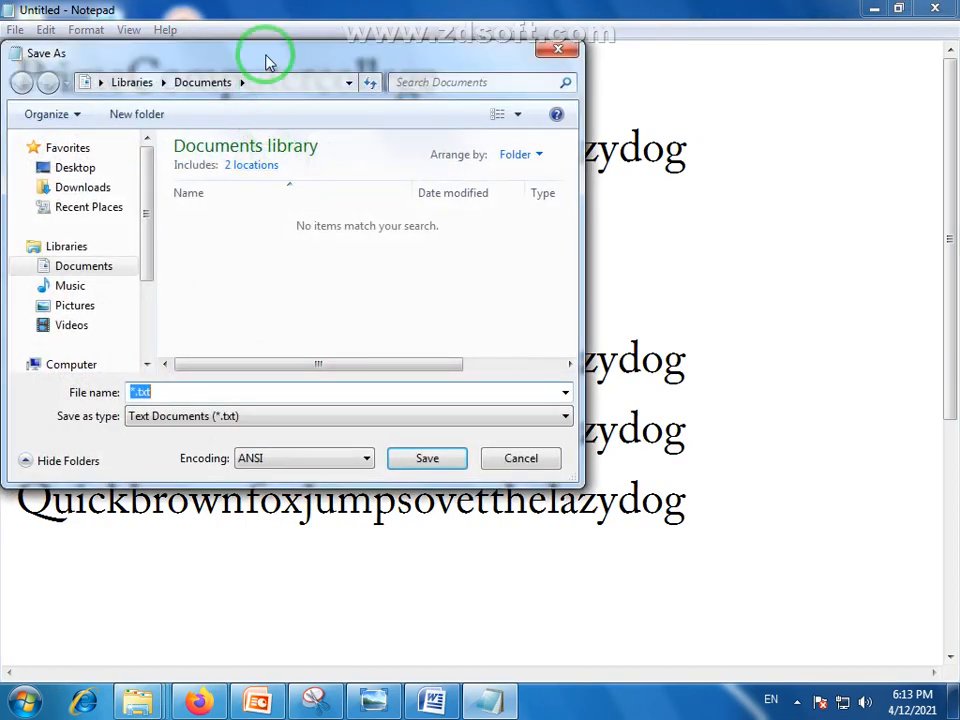
drag(267, 62, 492, 86)
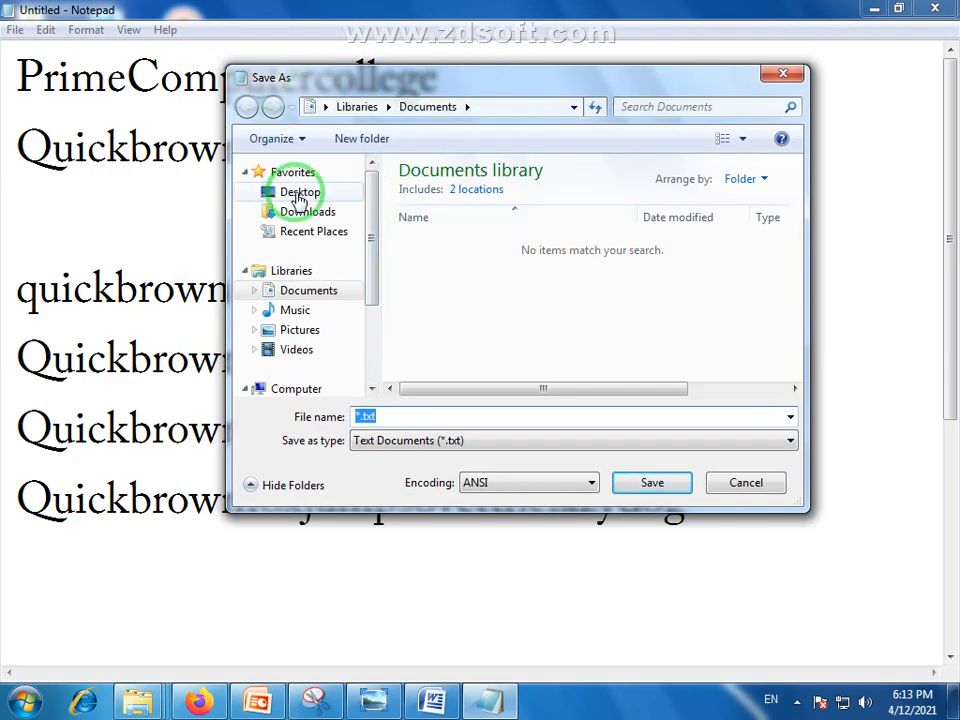
click(298, 194)
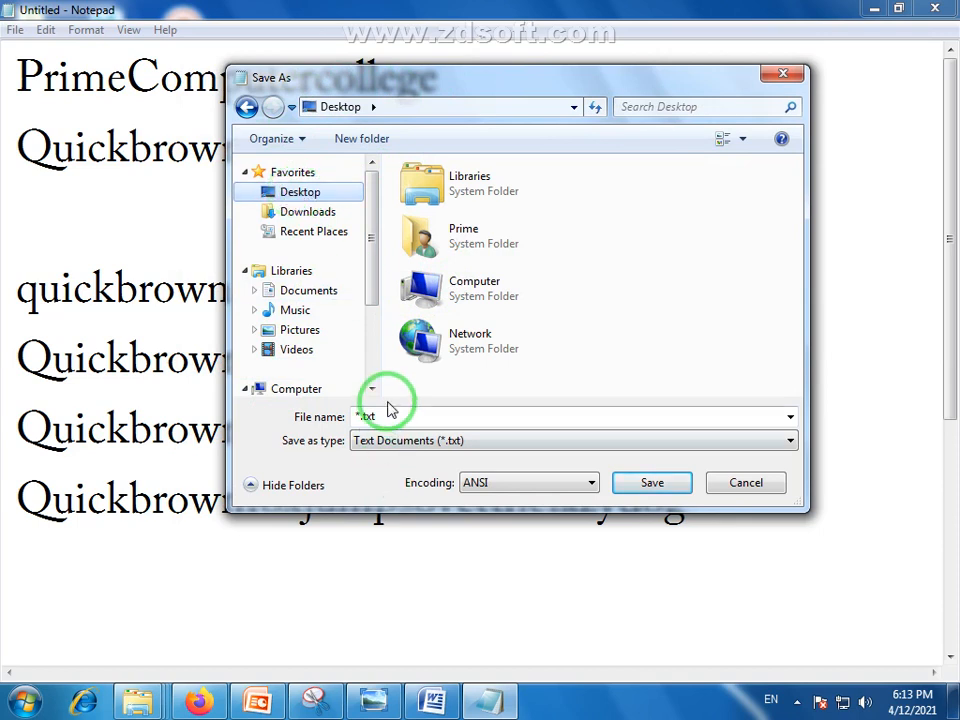
drag(388, 414, 320, 432)
text(P)
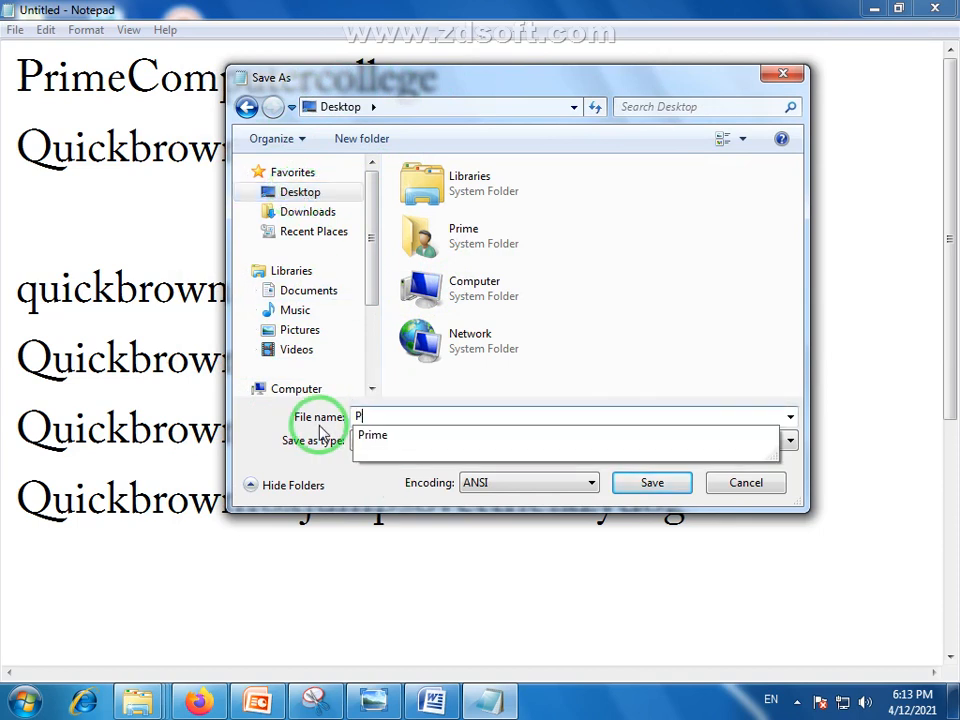
text(rime)
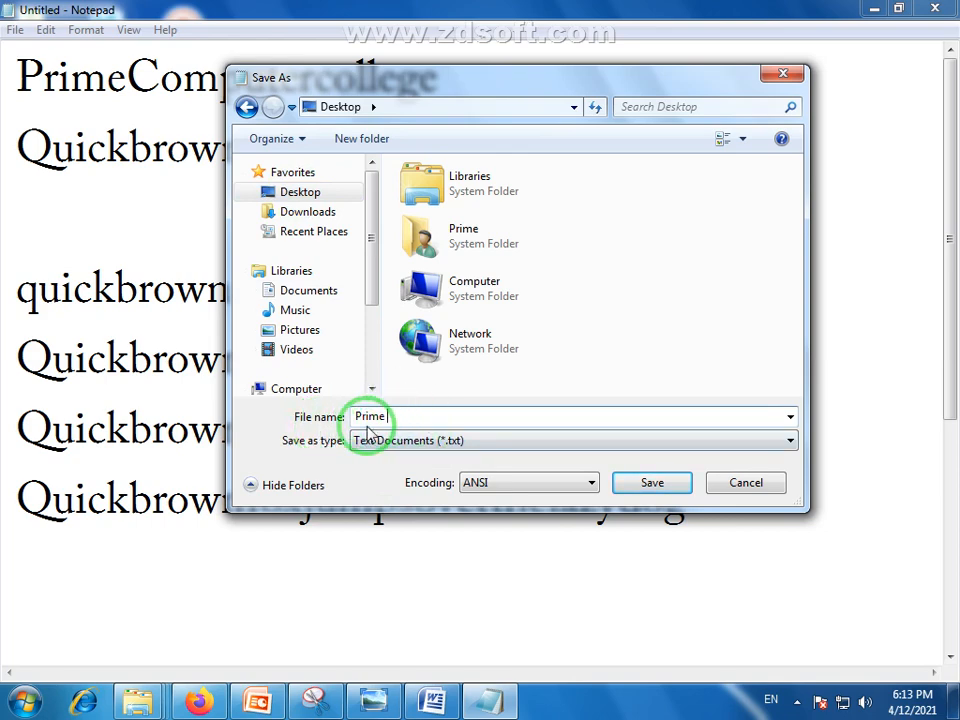
click(653, 483)
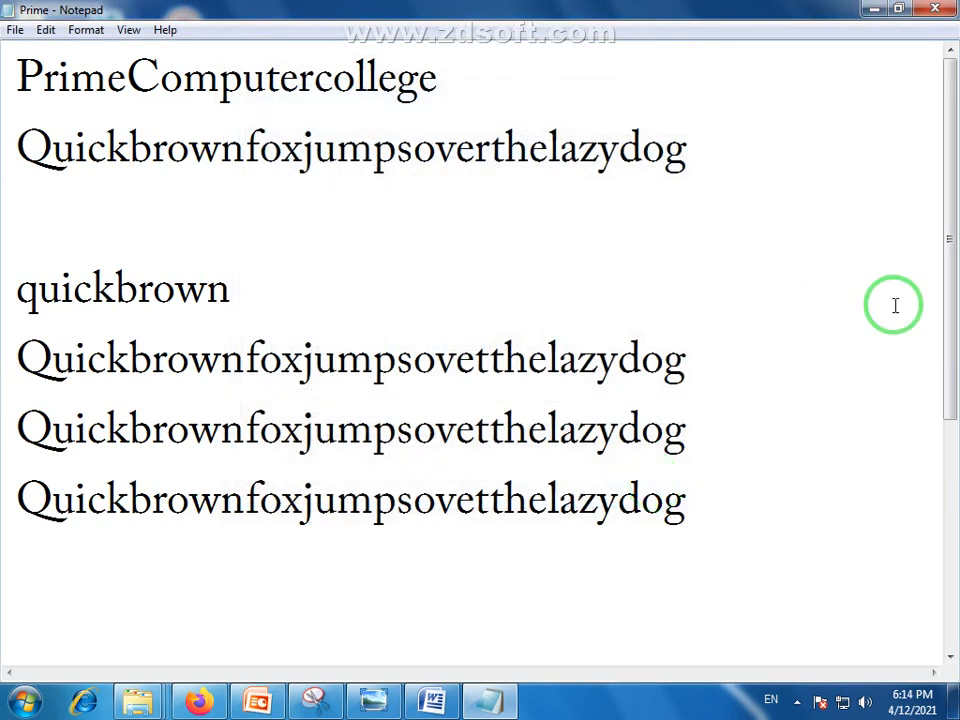
Close the document and reopen the saved Prime text file from the desktop in a maximized window.
click(940, 10)
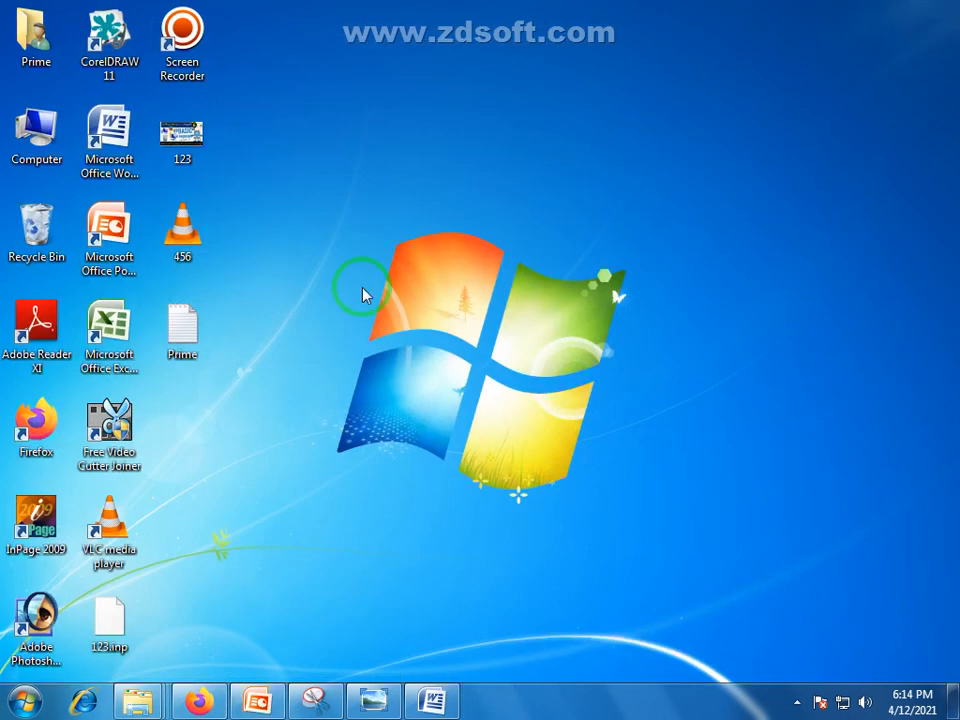
drag(240, 386, 141, 279)
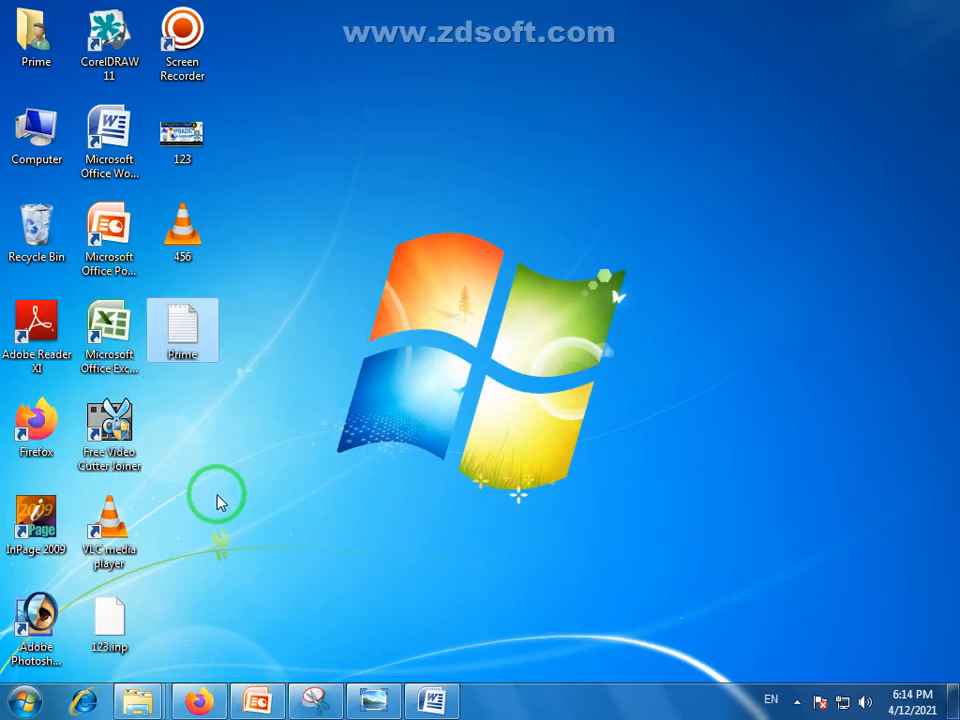
double_click(195, 333)
double_click(482, 94)
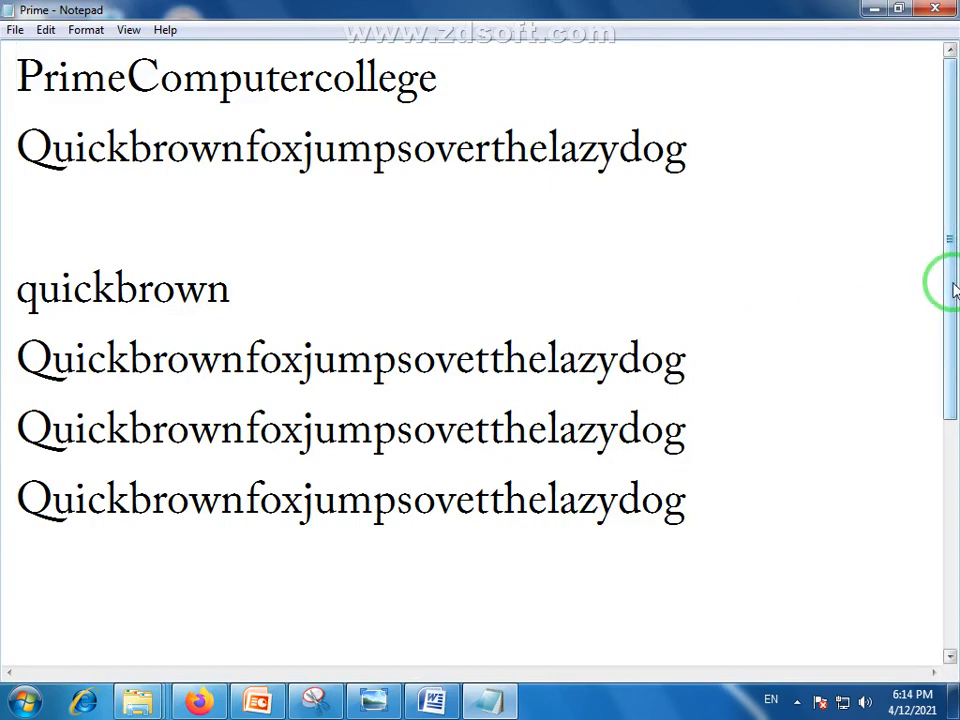
Select the reopened file's lines of text, clear the selection, and close the Prime file.
drag(953, 289, 919, 77)
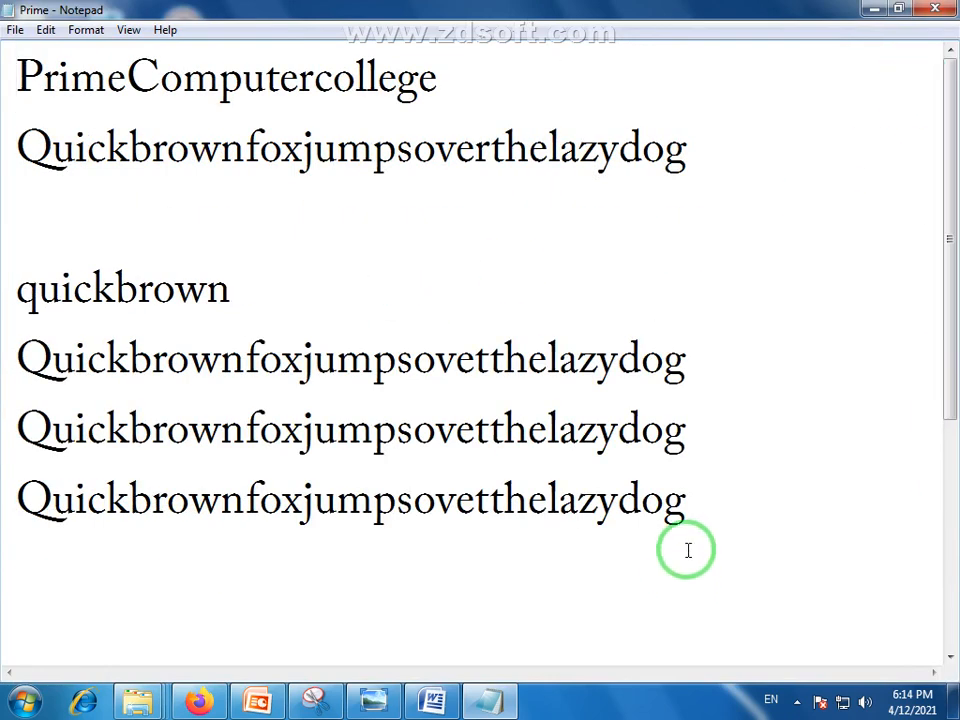
drag(688, 551, 3, 66)
drag(172, 365, 157, 215)
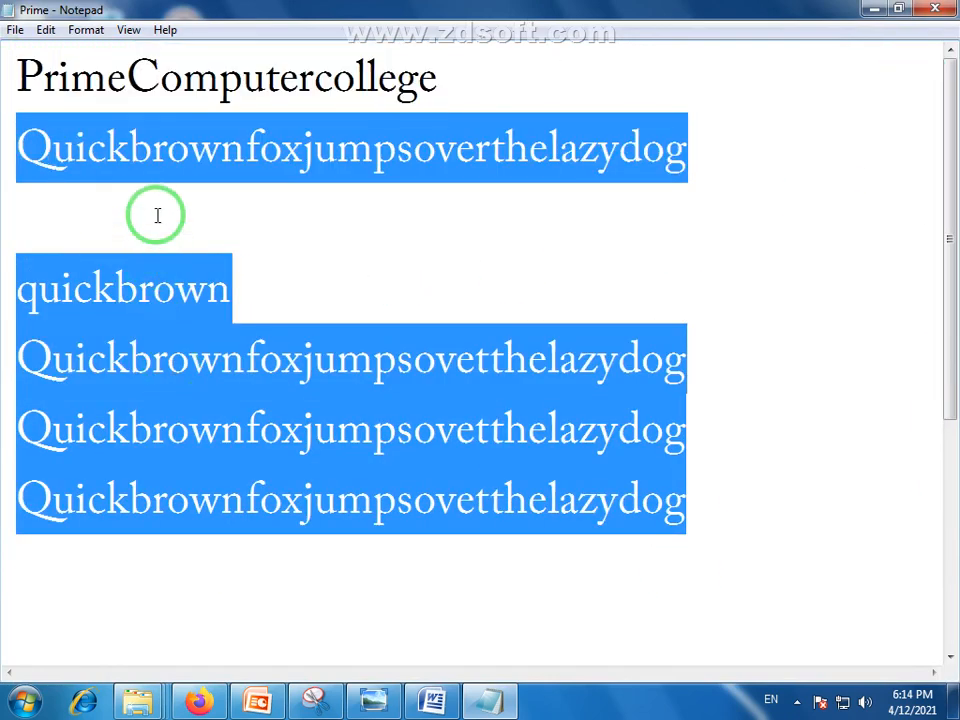
click(135, 258)
click(935, 9)
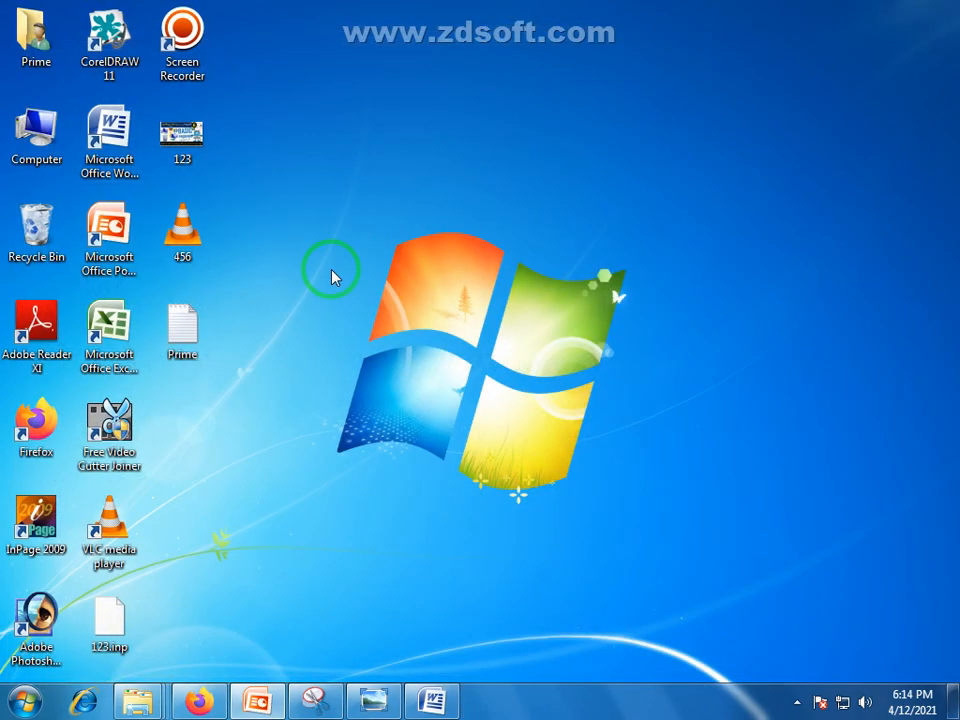
Reopen the Prime text file from the desktop, move its window higher on the screen, and place the cursor before the title.
double_click(182, 330)
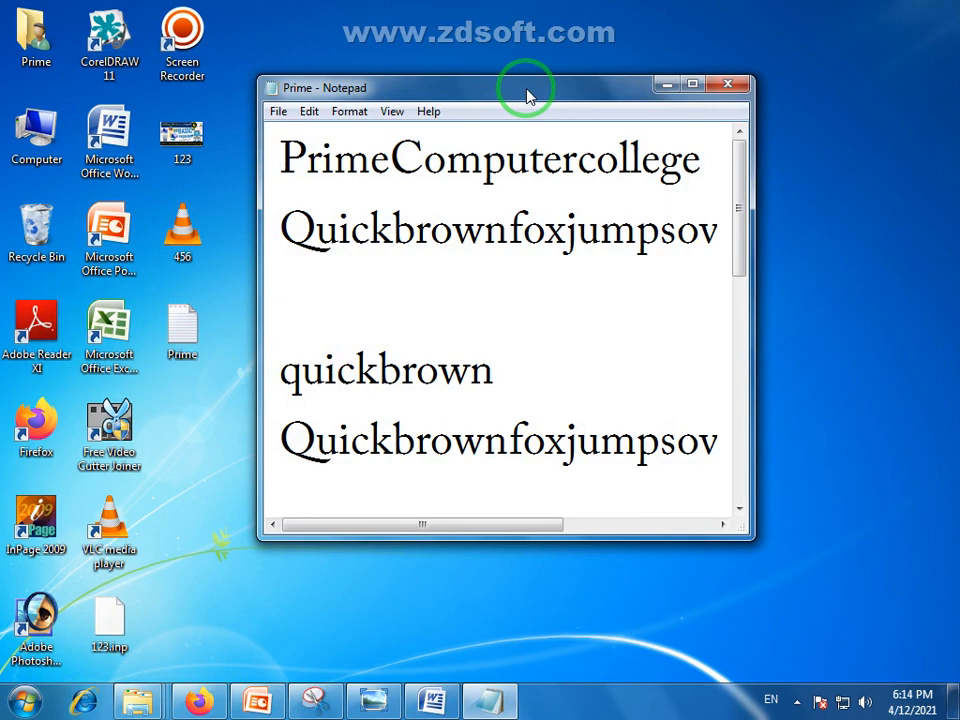
drag(528, 95, 504, 34)
click(266, 117)
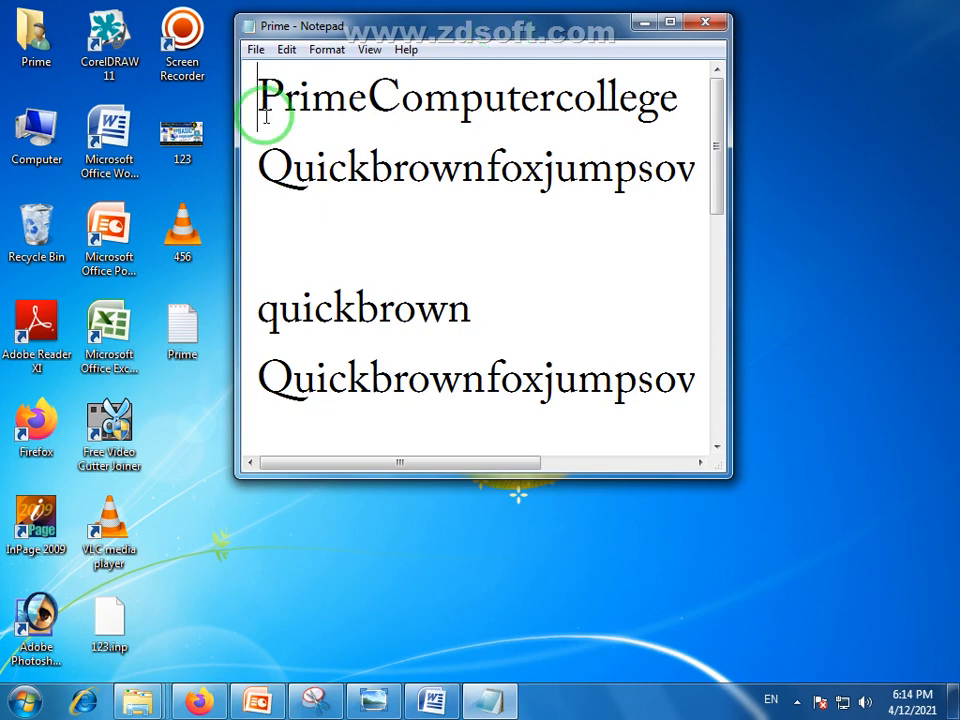
Select the visible lines from the title down and clear the selection, then show the open Word document and minimize it.
drag(262, 97, 289, 381)
click(292, 378)
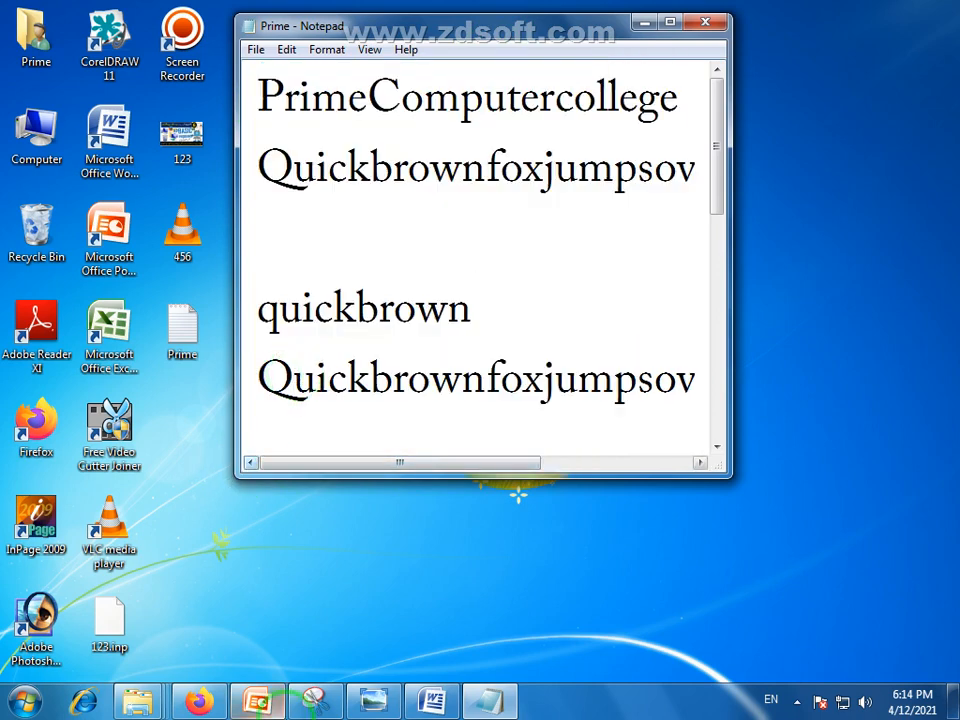
click(431, 700)
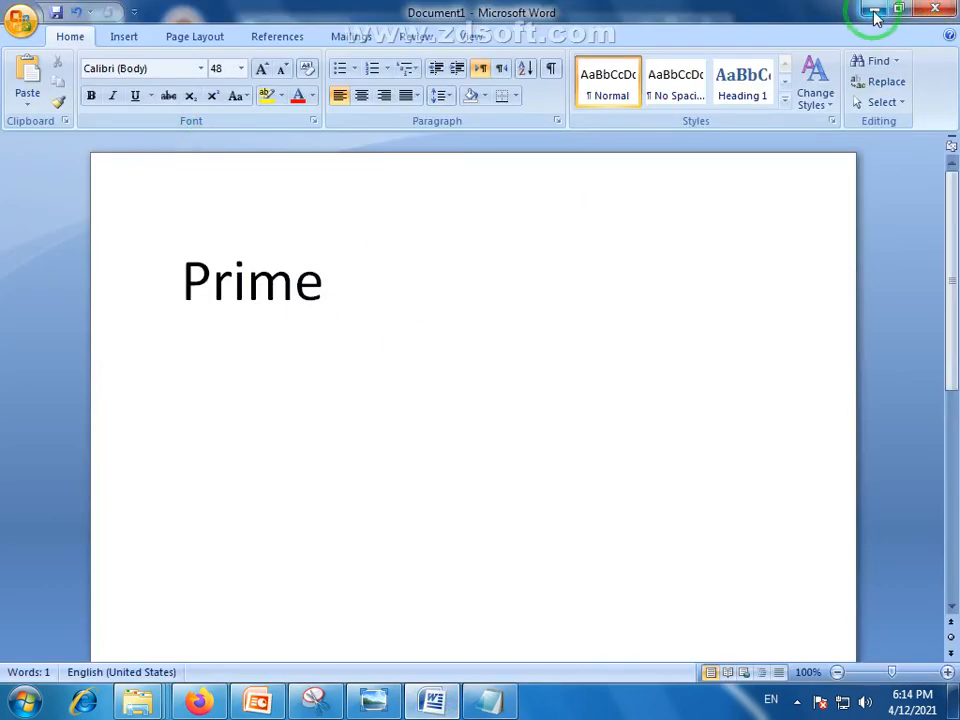
click(873, 9)
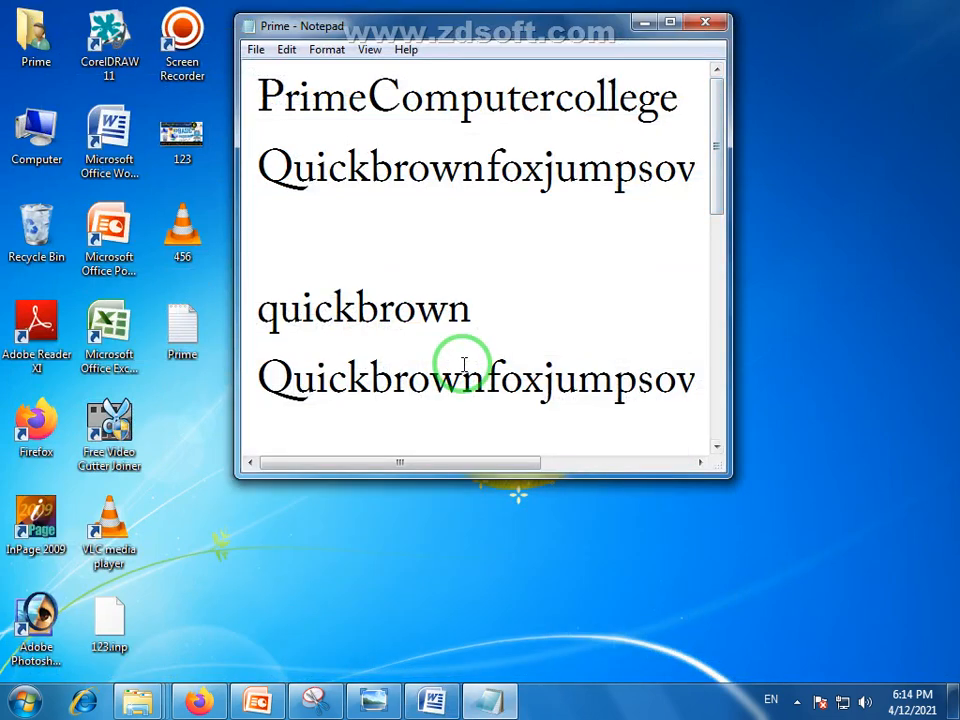
Select the visible lines upward, then all text from the title to the last quickbrown line, and clear the selection.
drag(578, 395, 408, 138)
click(347, 171)
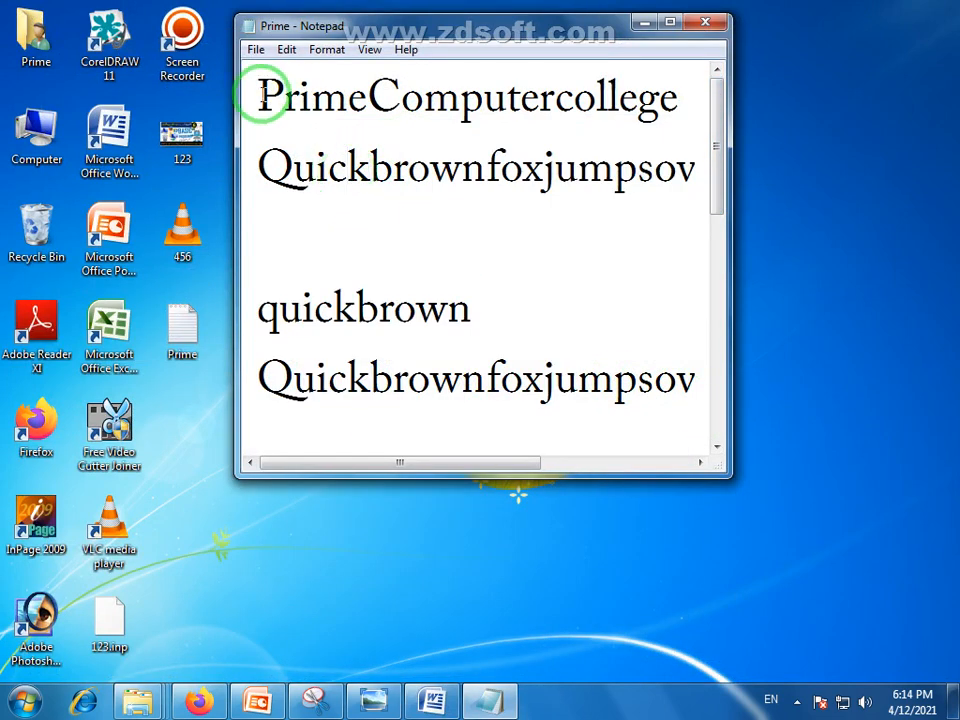
drag(259, 99, 697, 453)
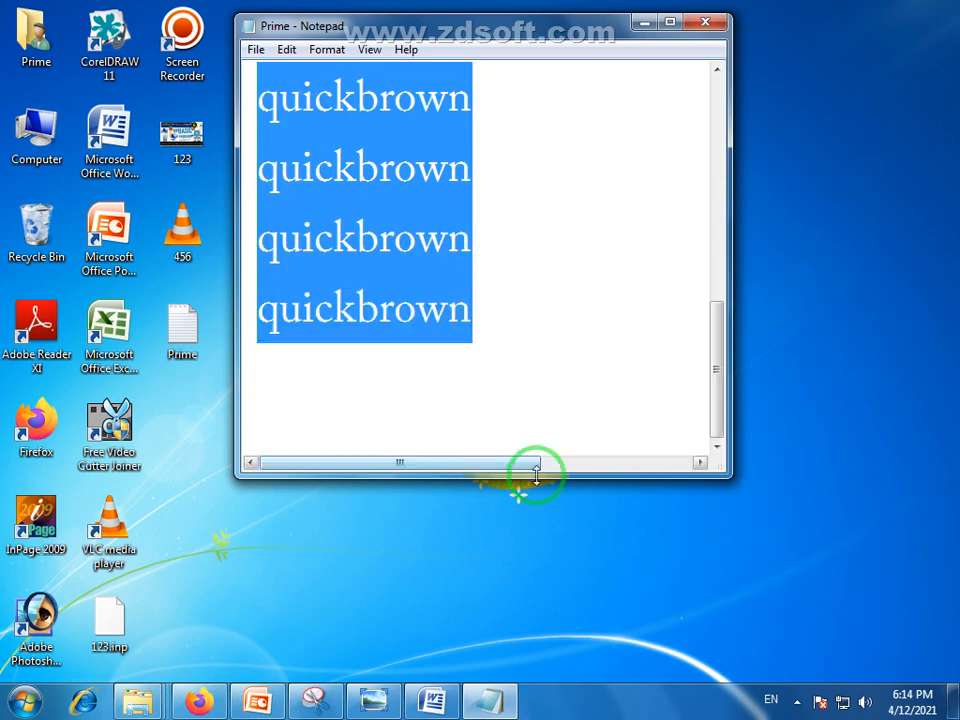
drag(716, 396, 727, 175)
click(470, 306)
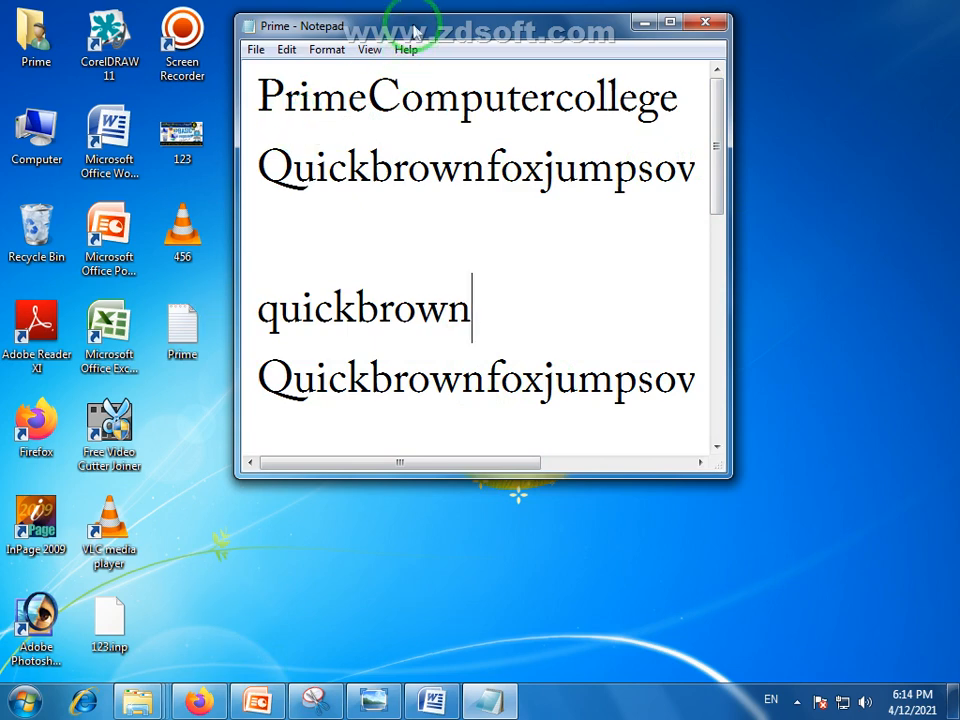
Move the Prime window lower on the desktop and review the available editing commands without applying any.
drag(320, 24, 343, 93)
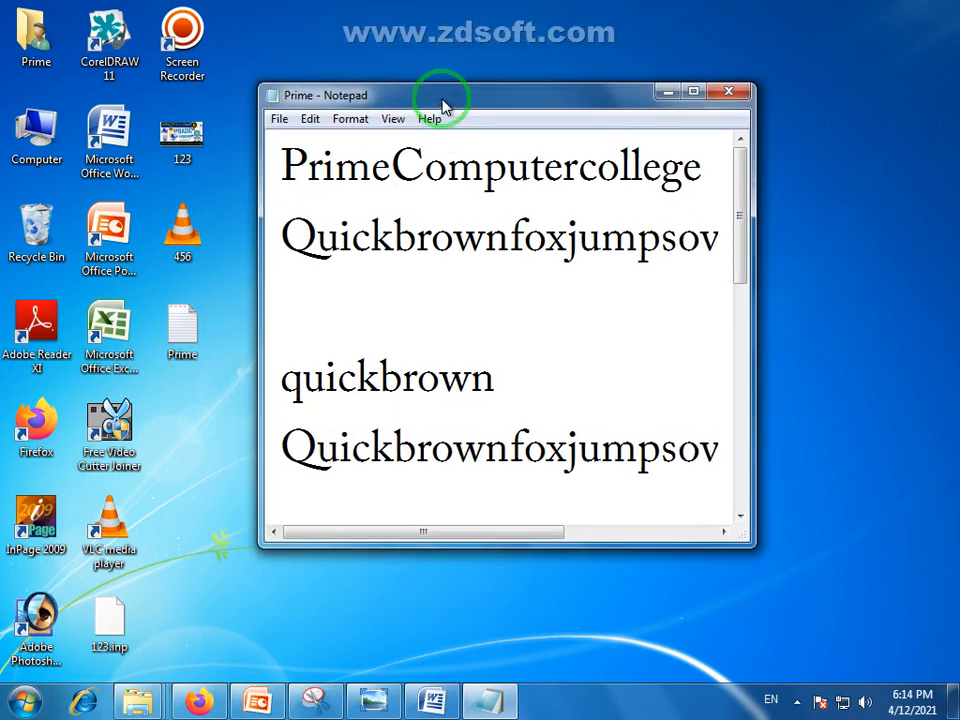
click(310, 120)
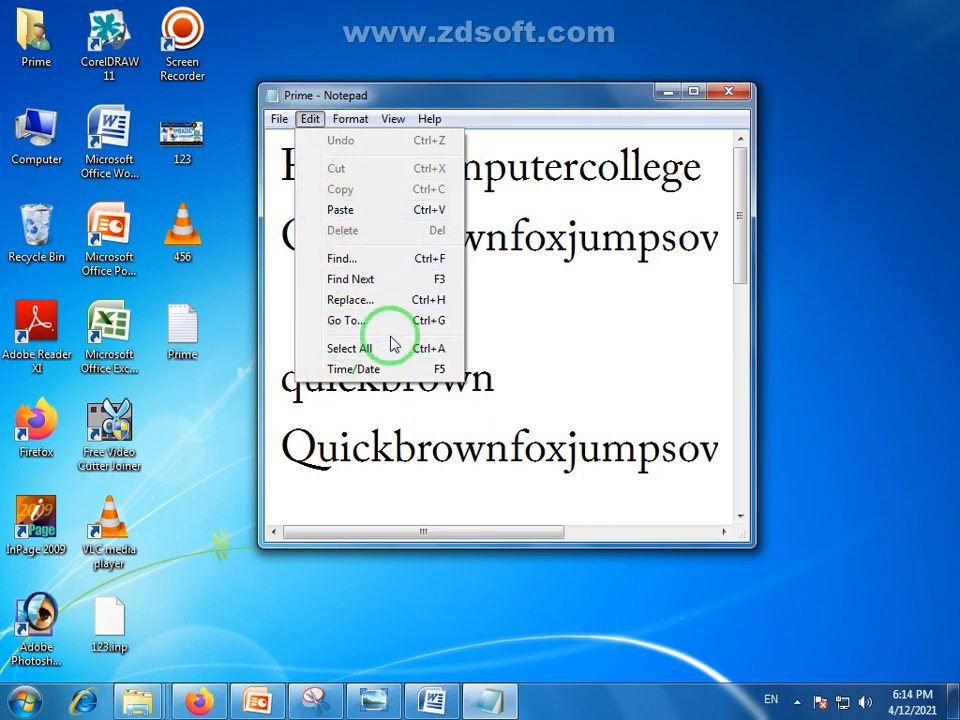
click(436, 101)
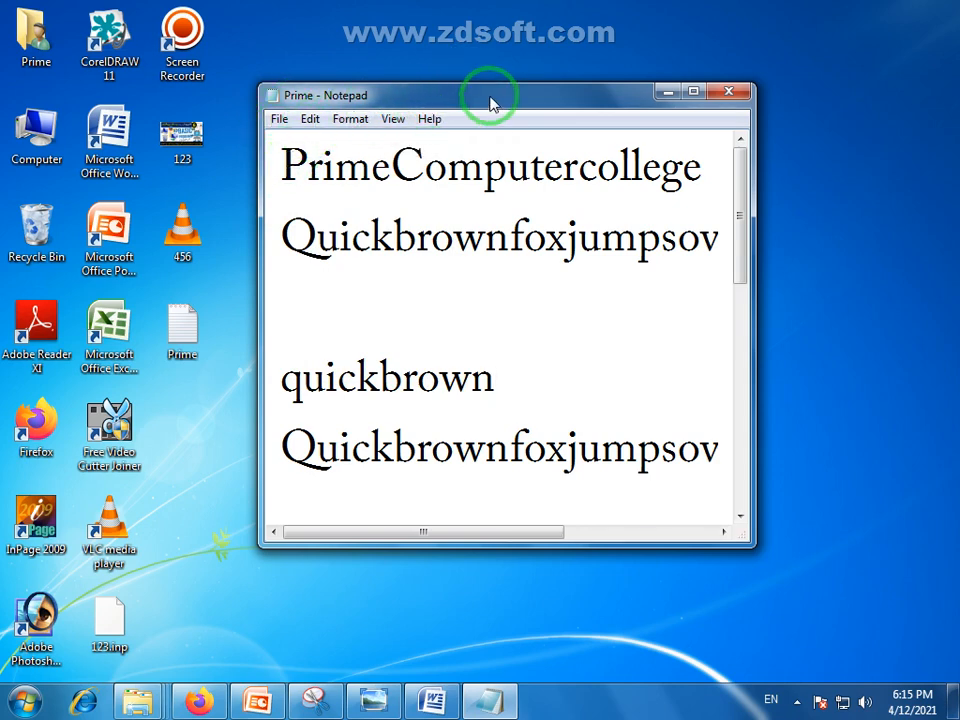
drag(491, 97, 469, 126)
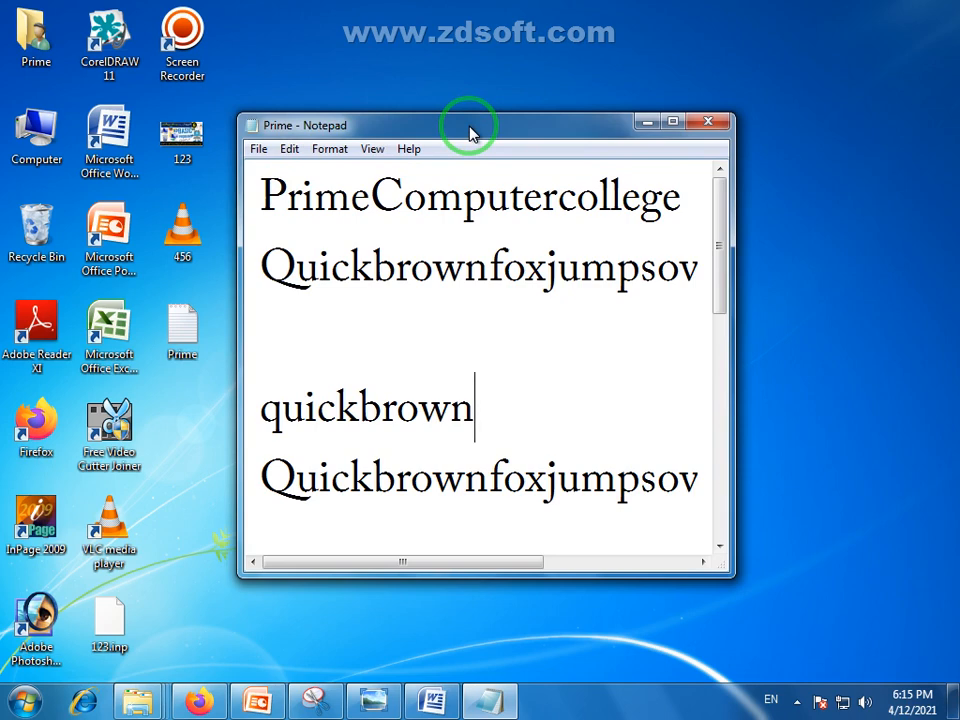
drag(470, 133, 471, 107)
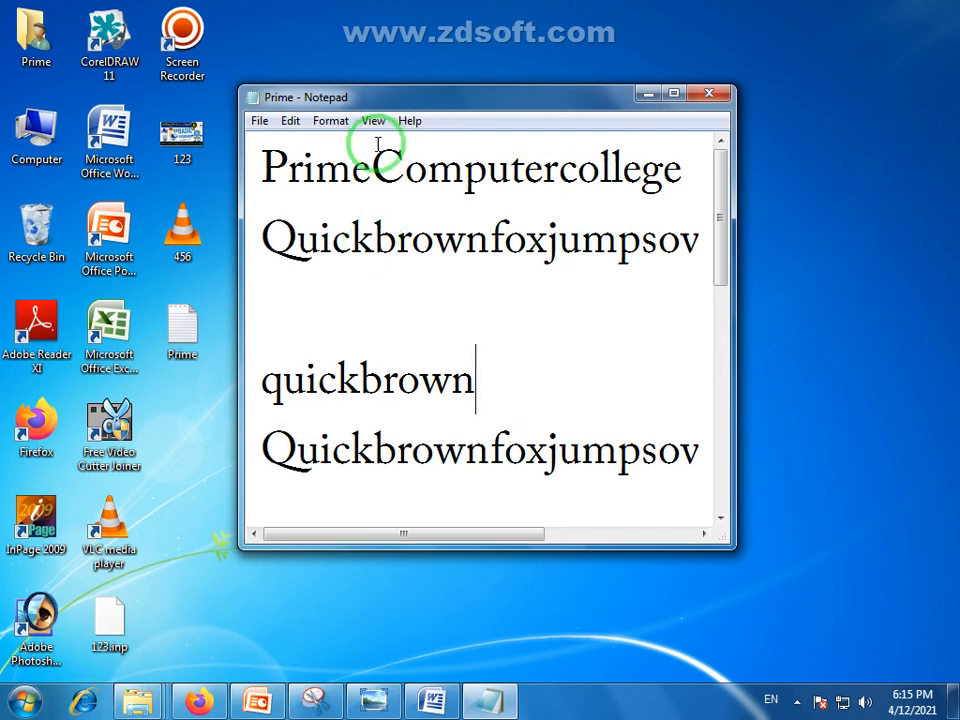
drag(407, 98, 445, 113)
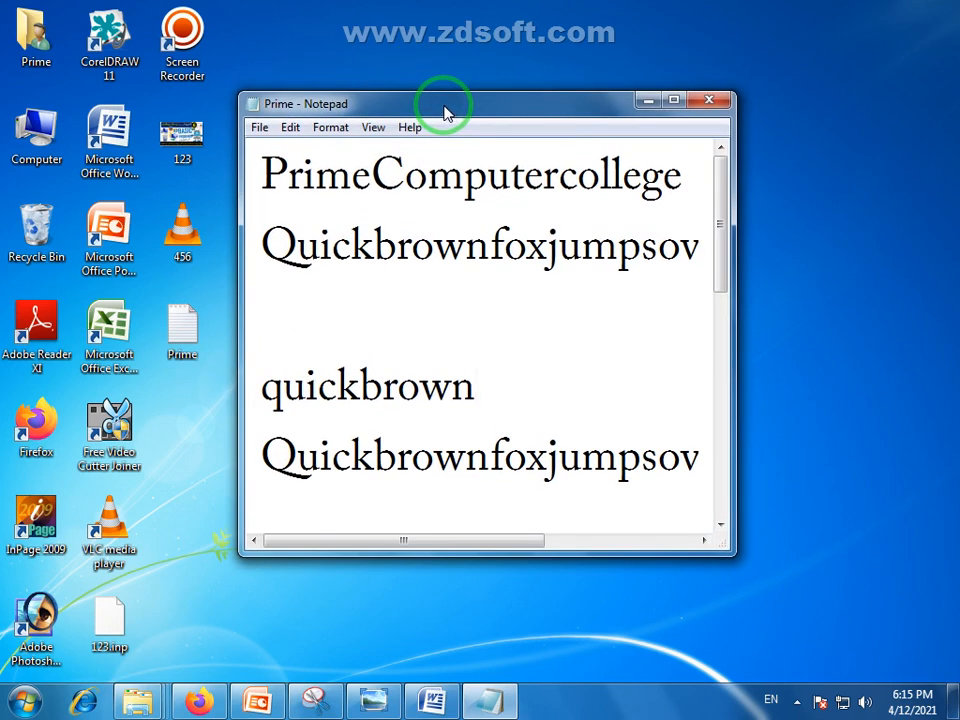
Select the text from the PrimeComputercollege title downward, return to the beginning of the document, and clear the selection.
drag(258, 172, 553, 401)
drag(720, 457, 720, 205)
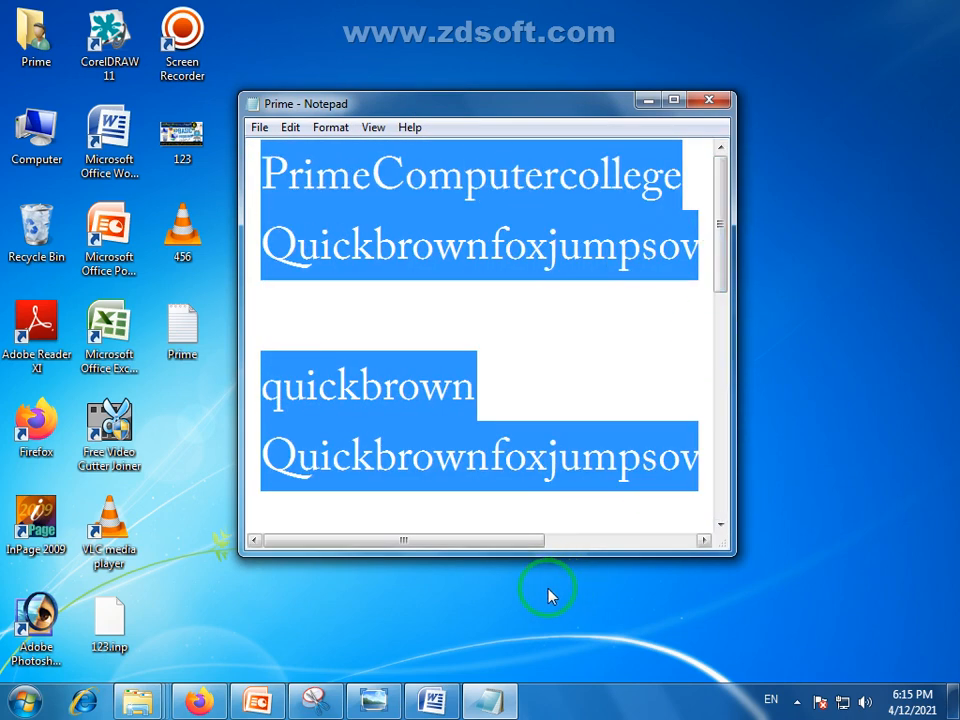
click(485, 466)
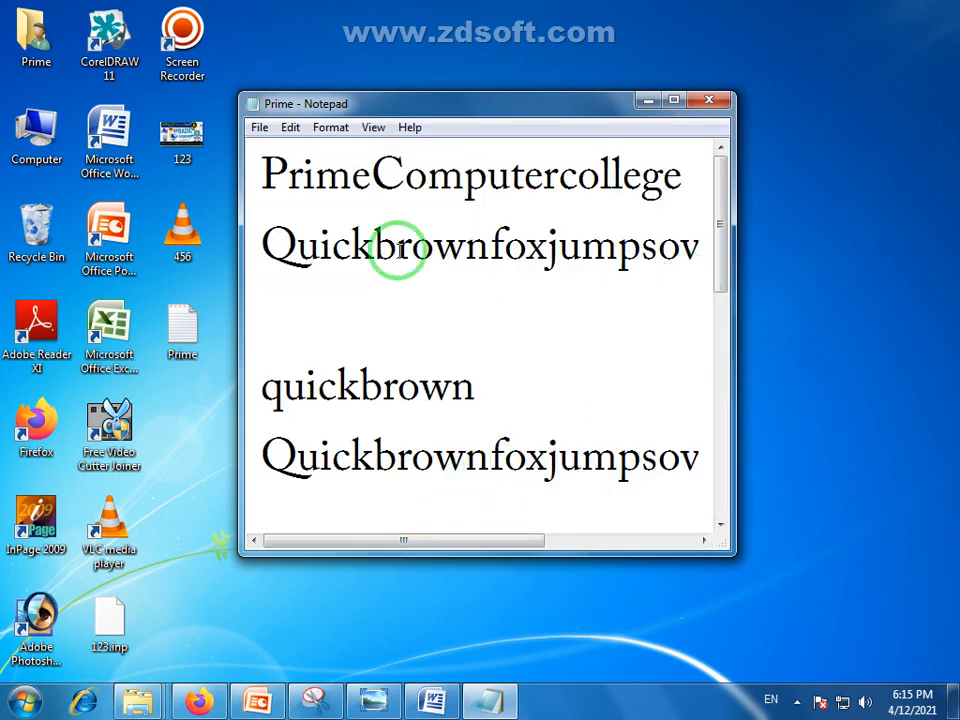